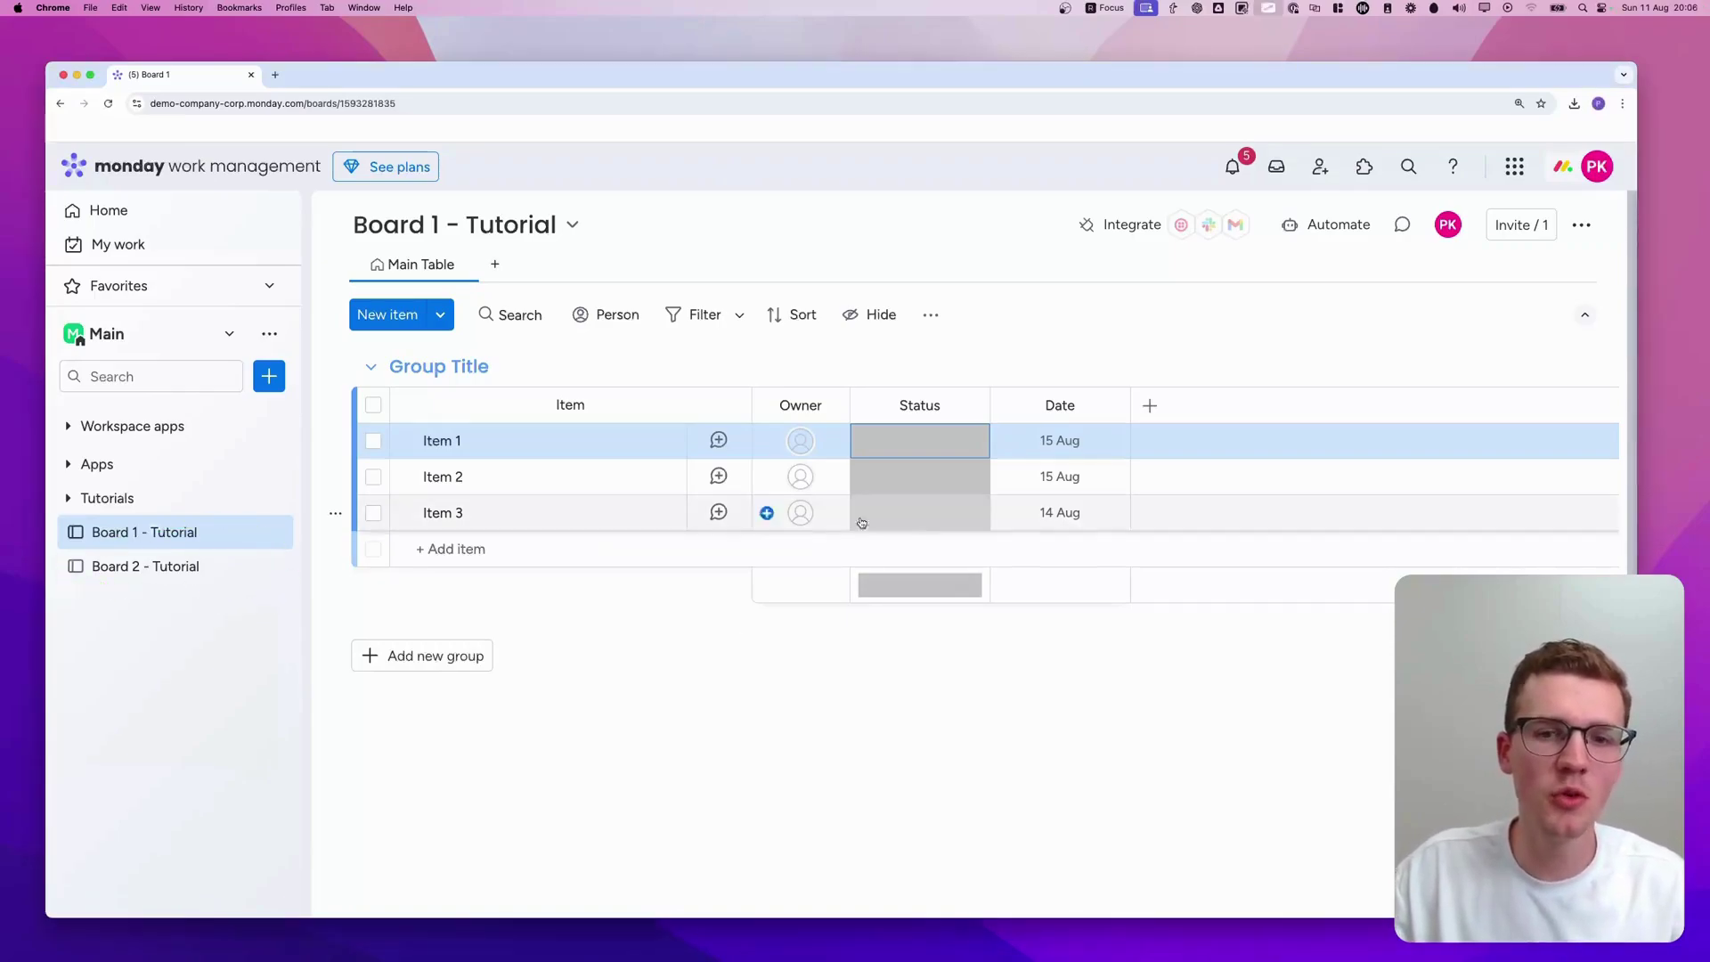
Step: Mark Item 1 on Board 1 - Tutorial as Done from its Status label dropdown
left_click(946, 447)
left_click(902, 586)
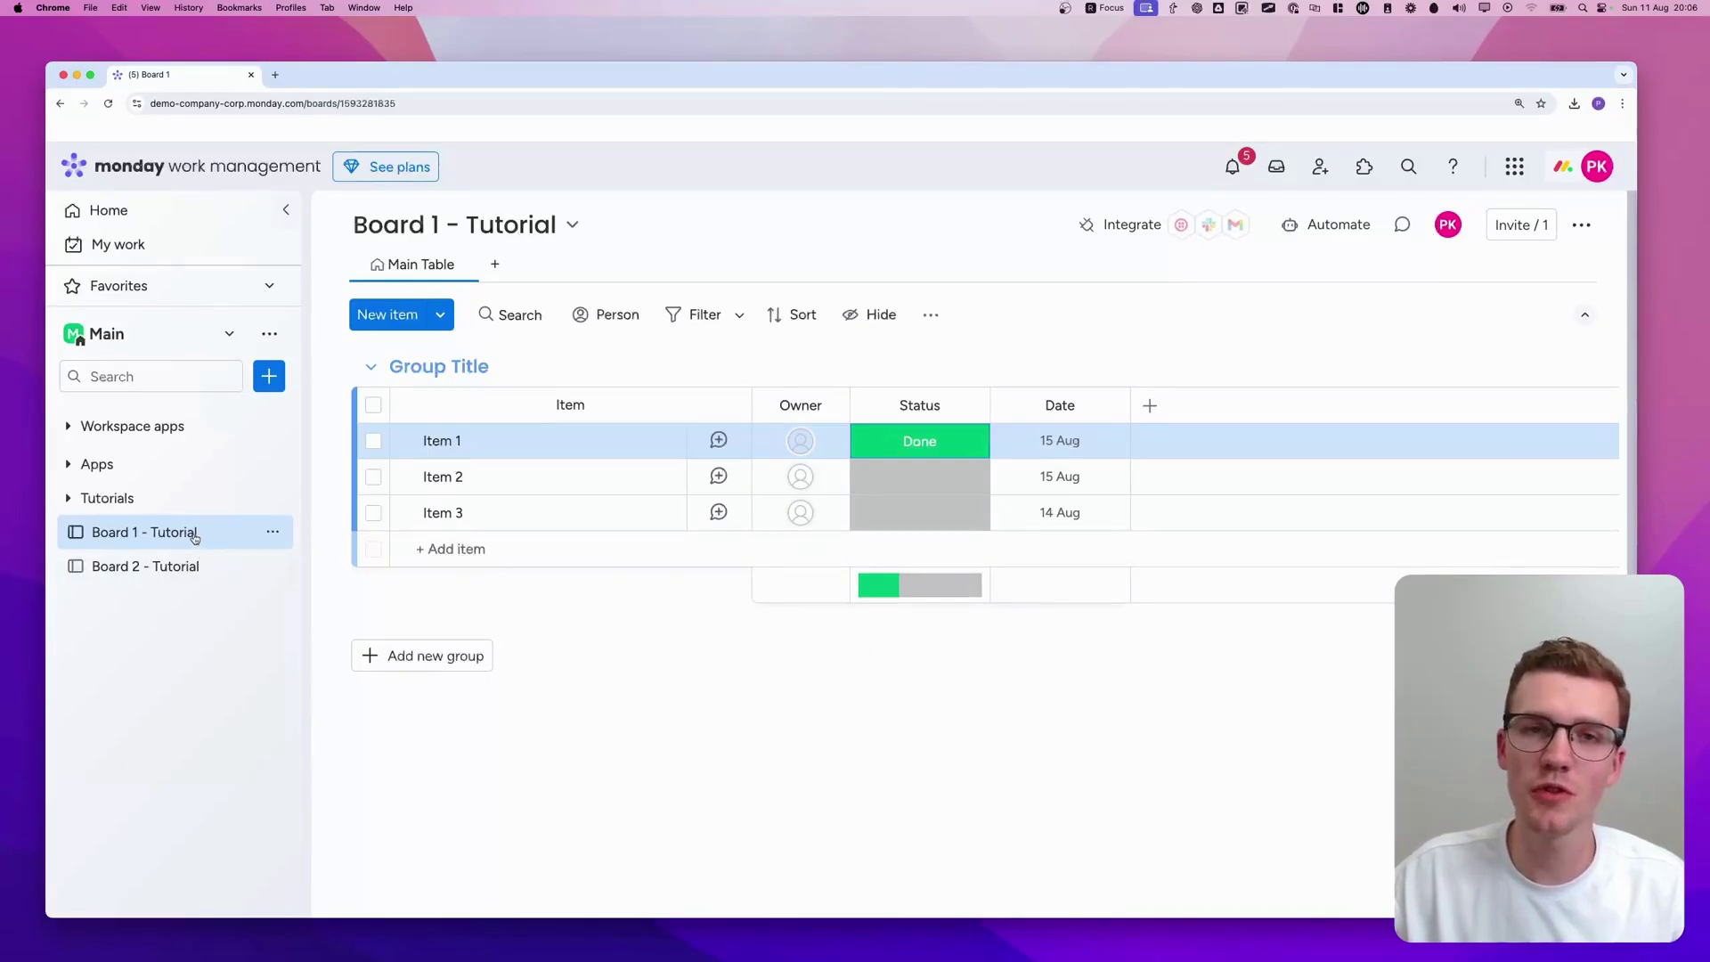
mouse_move(1269, 219)
left_mouse_down()
mouse_move(1390, 237)
mouse_move(1276, 246)
left_mouse_up()
Step: Start a custom automation from the Automation center and browse the 'When this happens' trigger list
left_click(1310, 228)
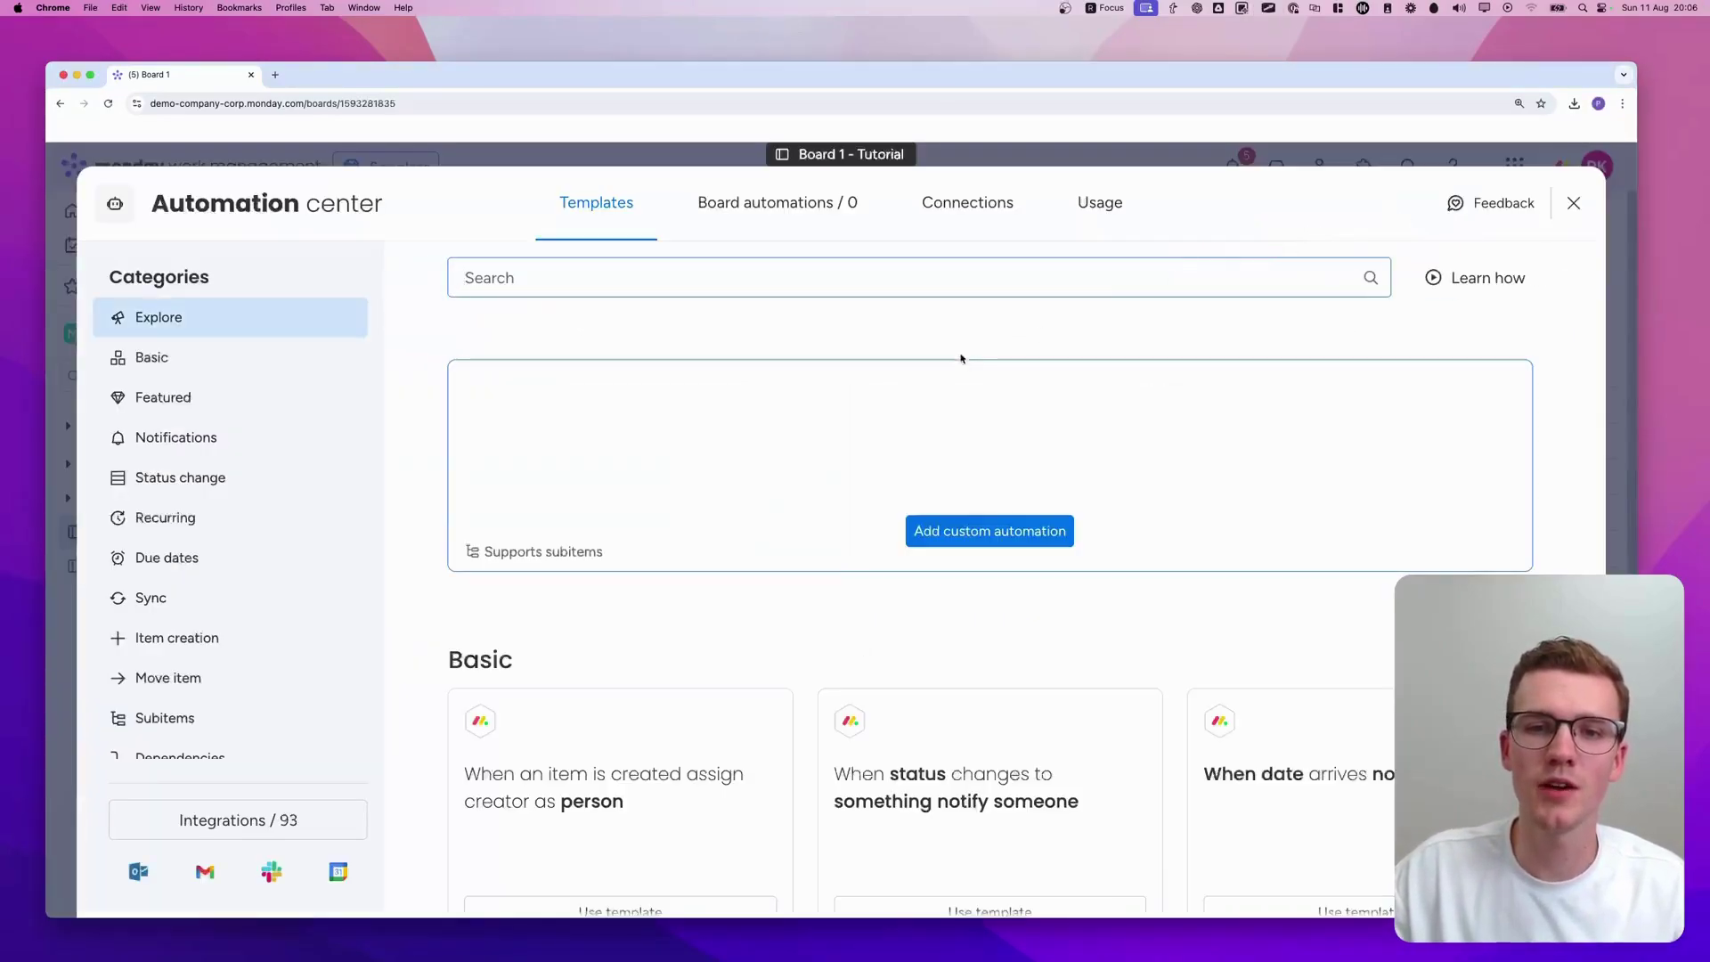
mouse_move(1038, 463)
left_mouse_down()
mouse_move(1000, 599)
mouse_move(890, 495)
left_mouse_up()
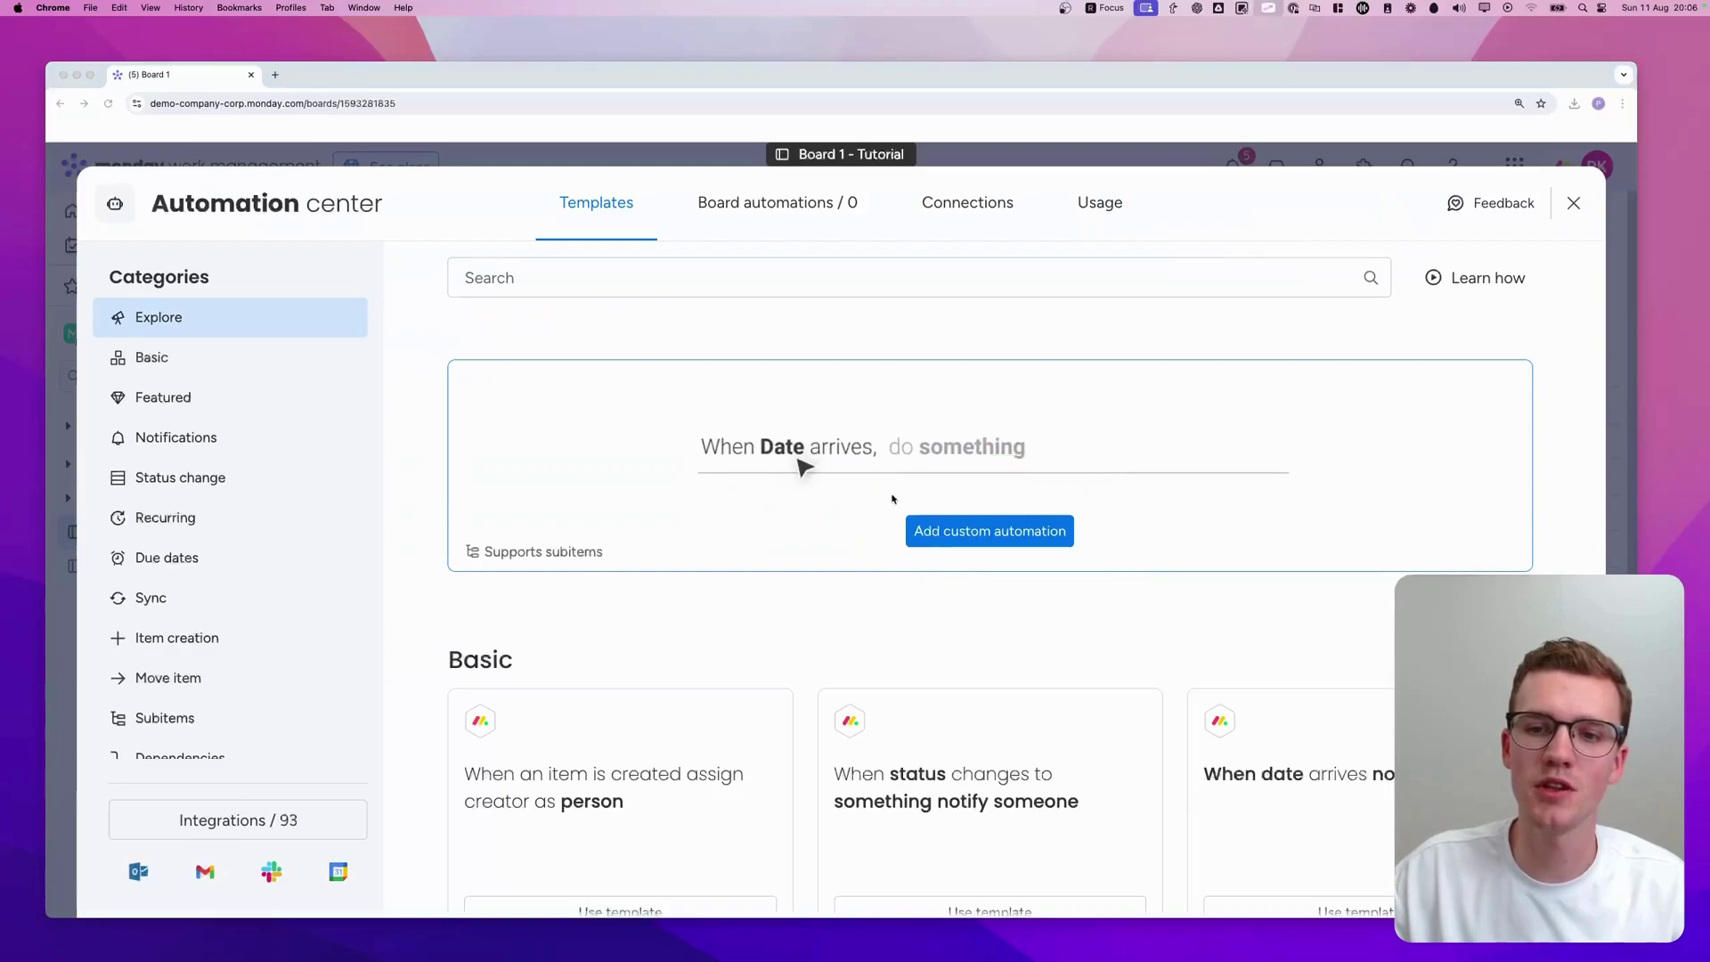
left_click(963, 530)
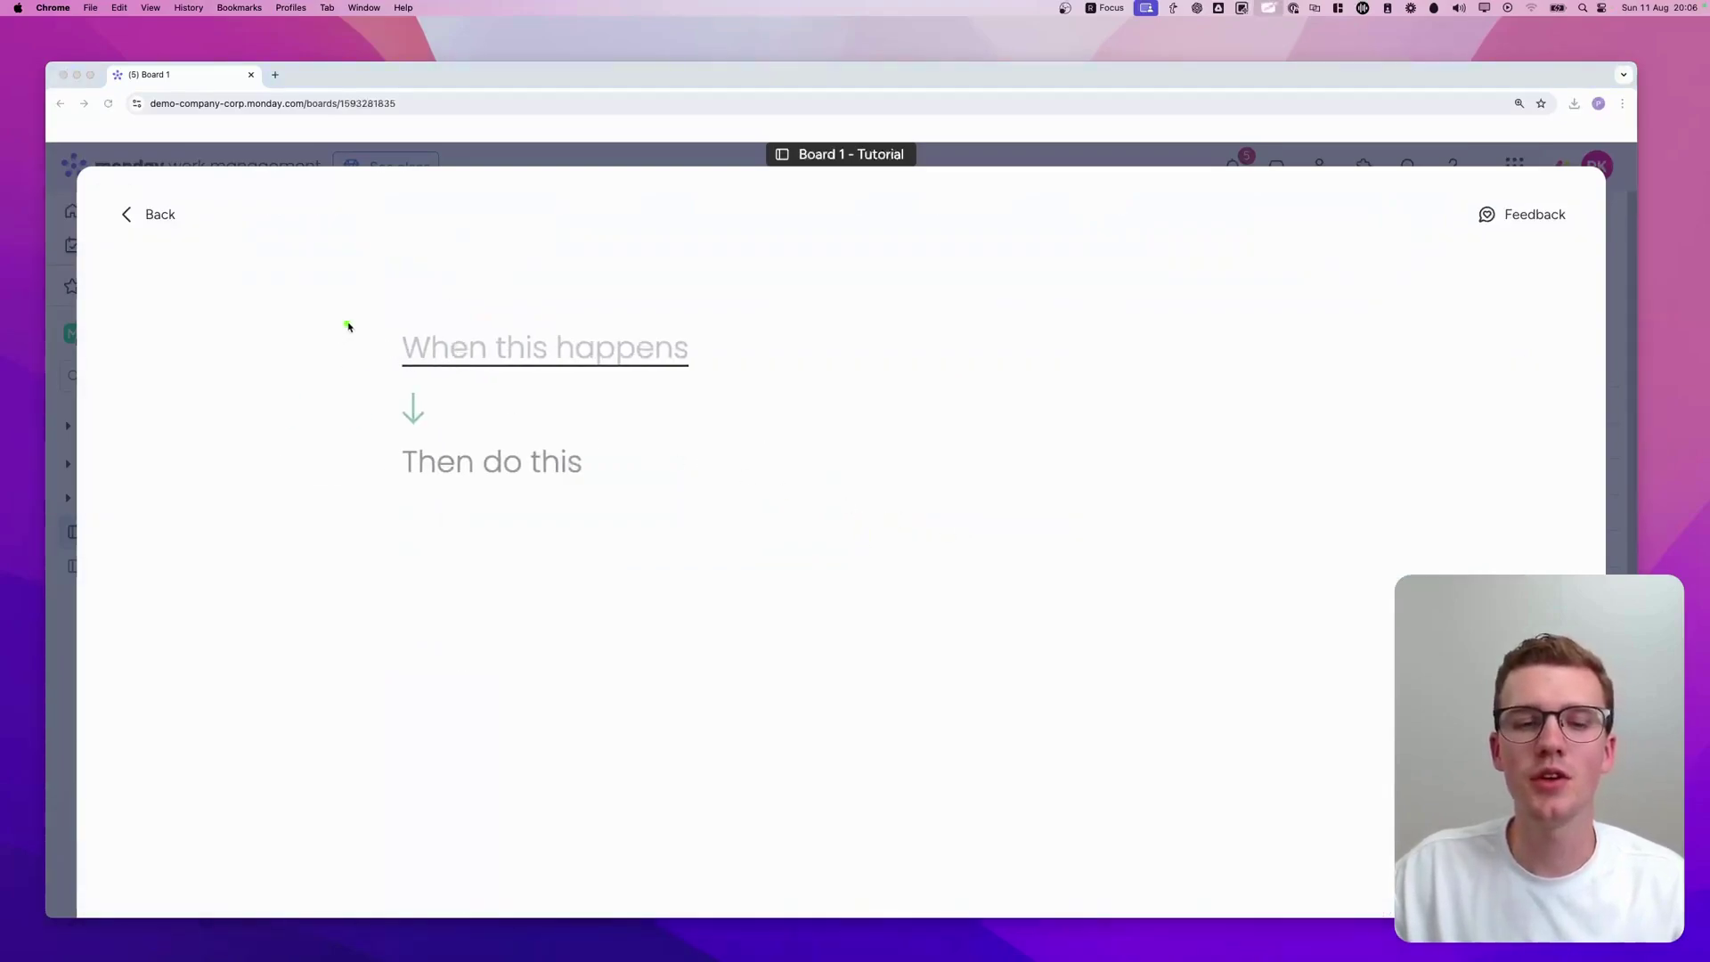
mouse_move(357, 321)
left_mouse_down()
mouse_move(457, 424)
mouse_move(313, 366)
left_mouse_up()
left_click(454, 351)
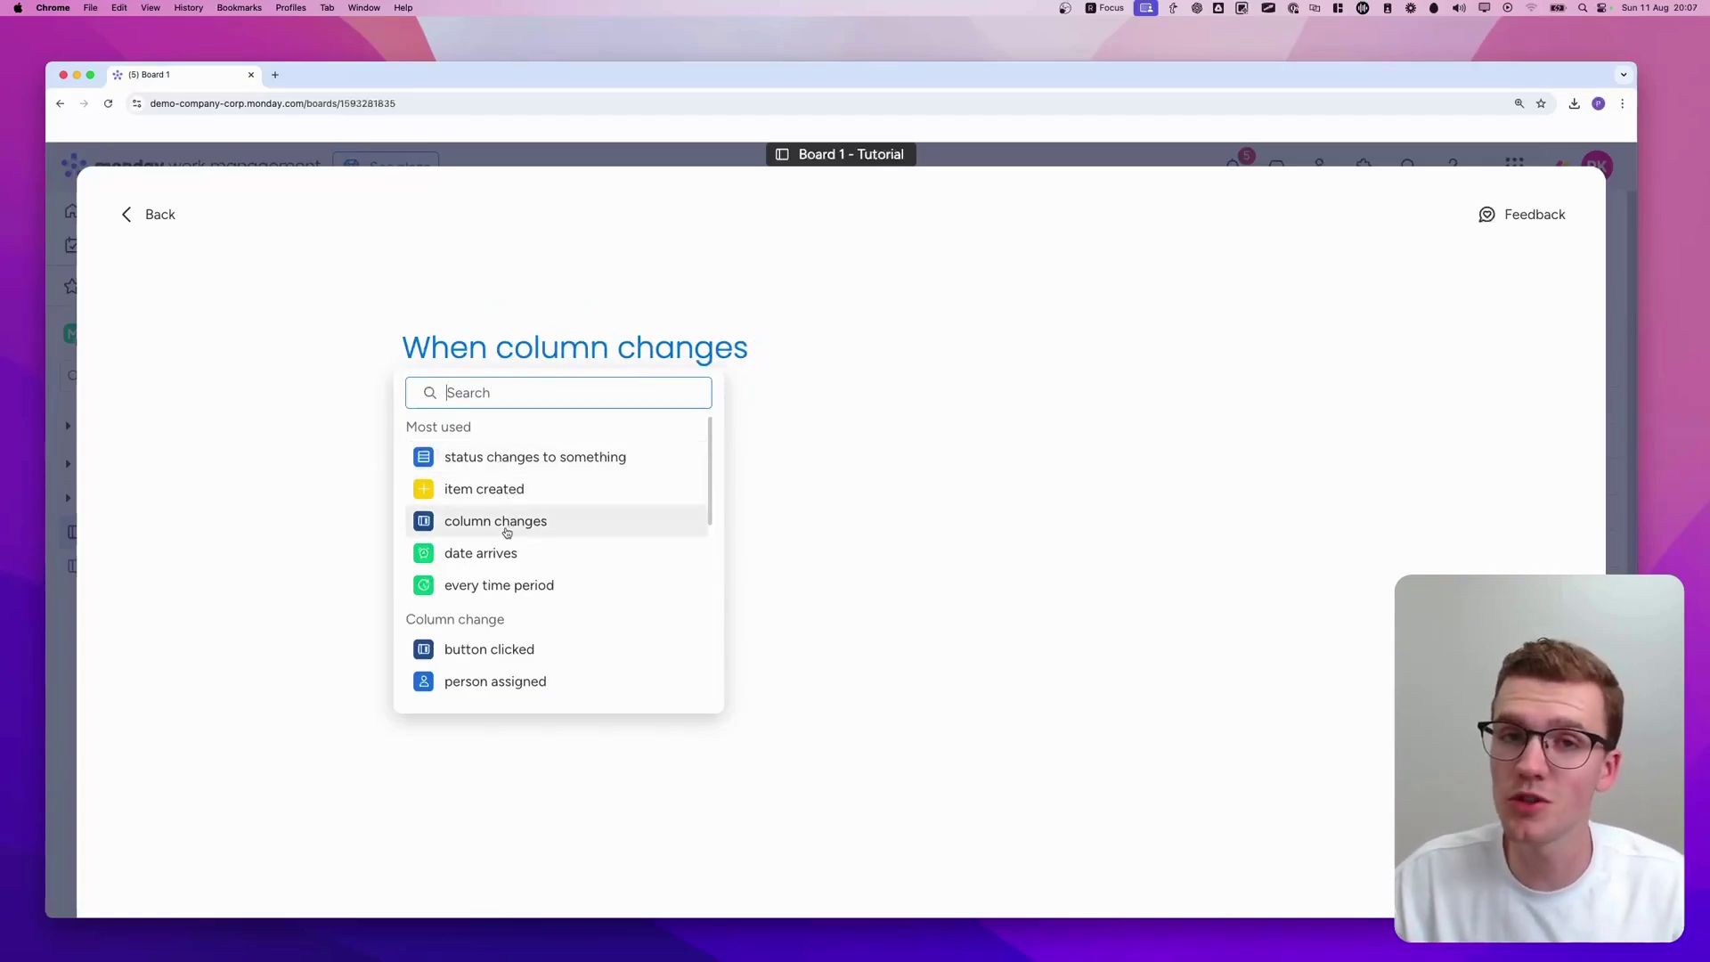
scroll(508, 532, "down", 5)
scroll(532, 534, "down", 3)
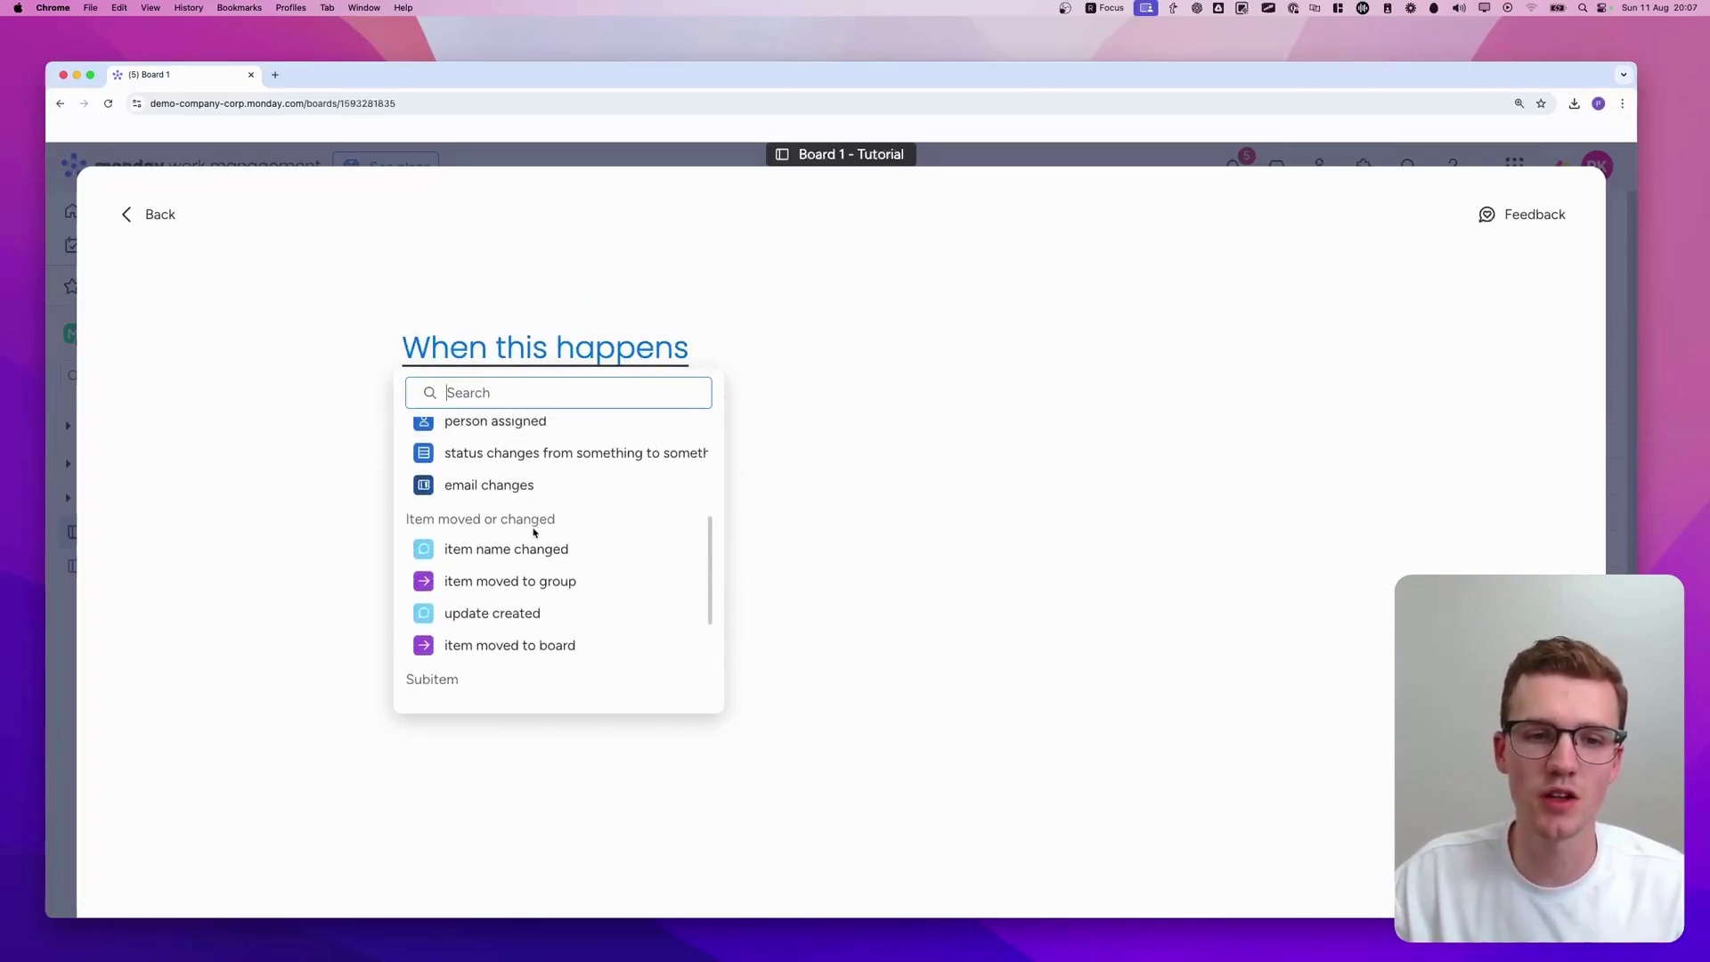
scroll(538, 535, "up", 6)
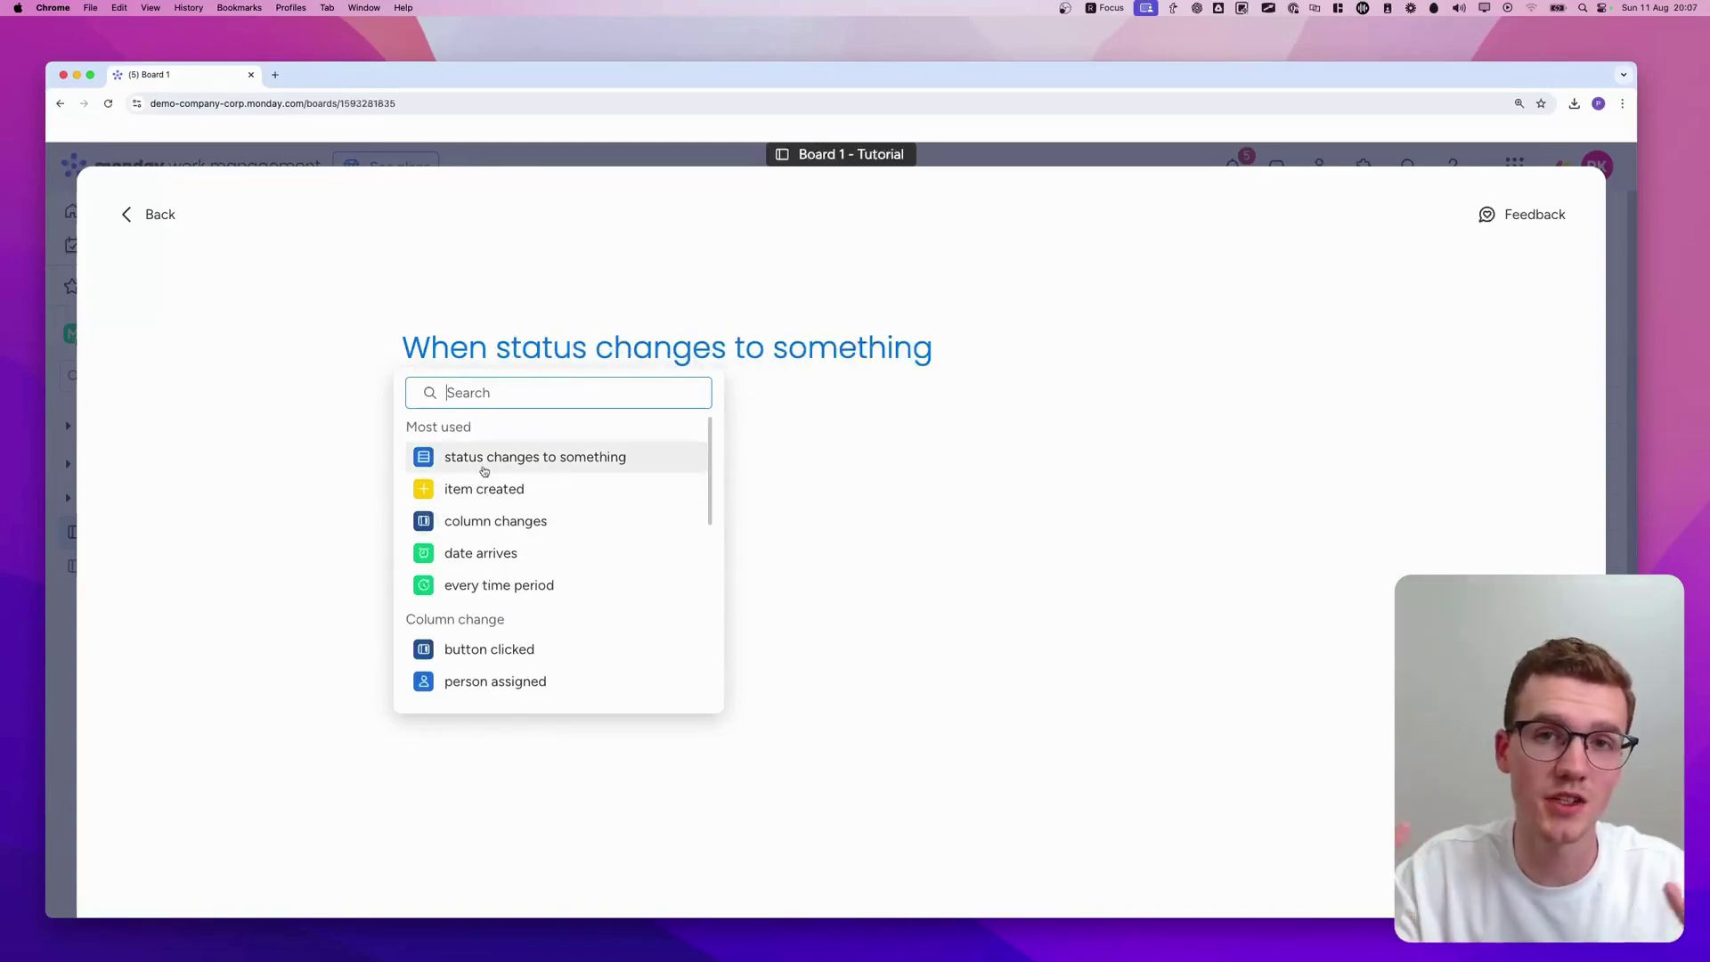
Step: Set the trigger to 'When Status changes to Done', skipping extra conditions to pick an action
left_click(568, 456)
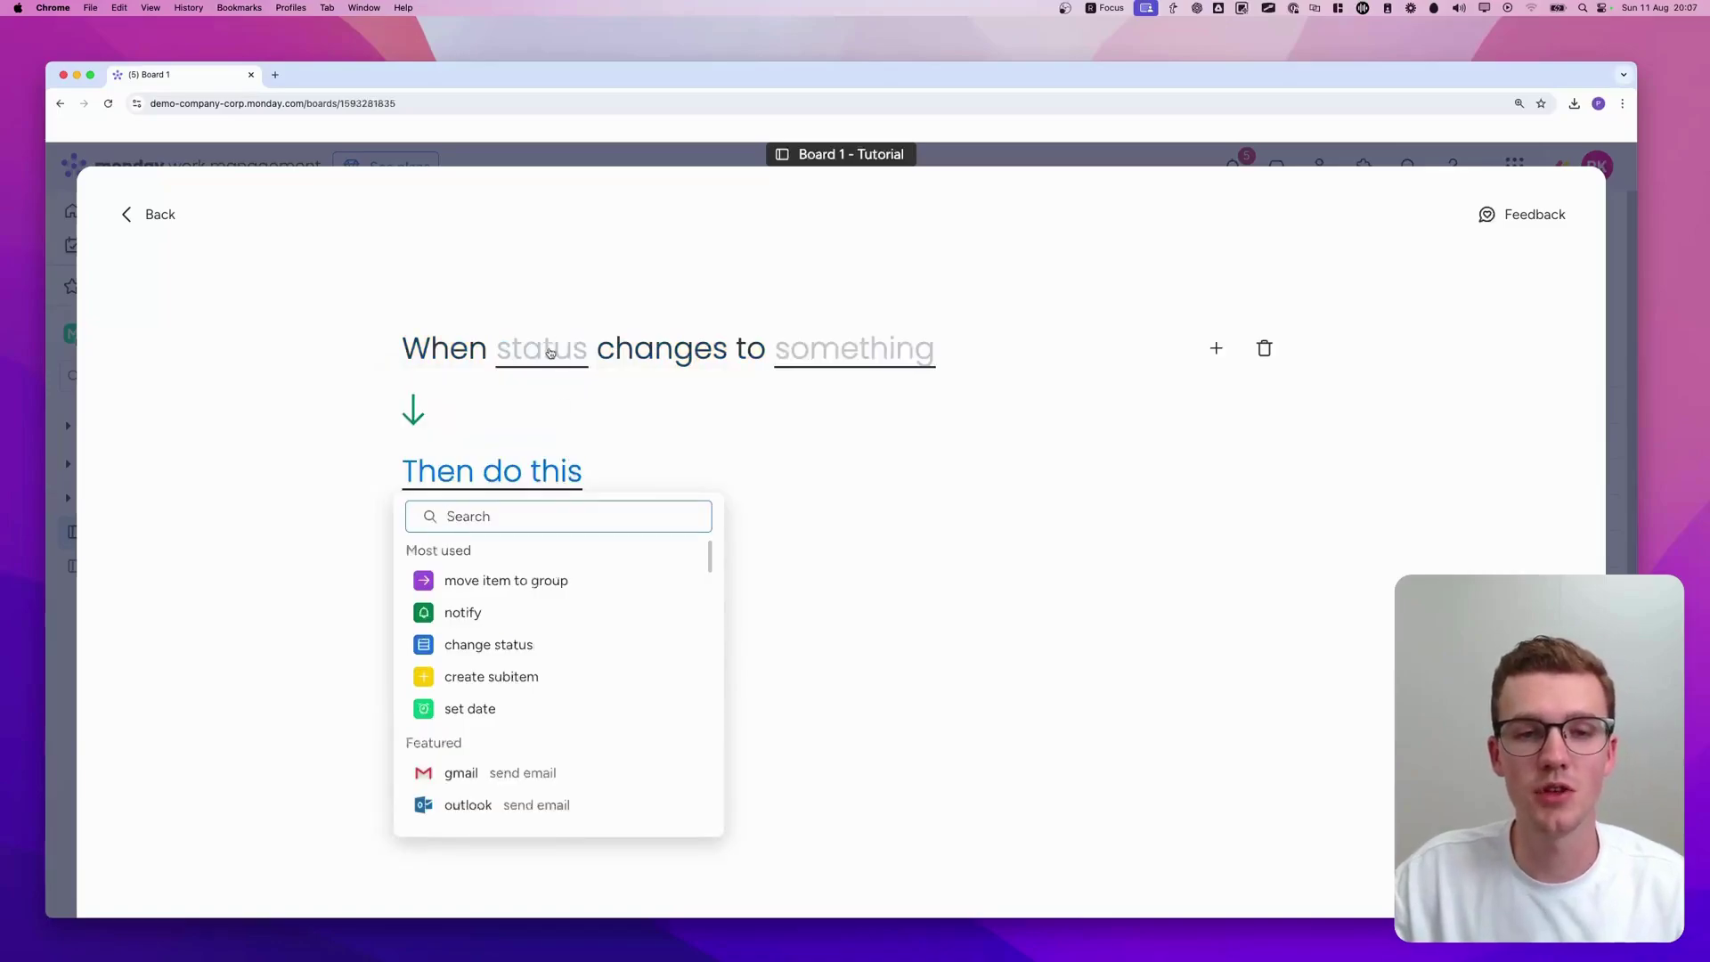
left_click(546, 351)
left_click(543, 426)
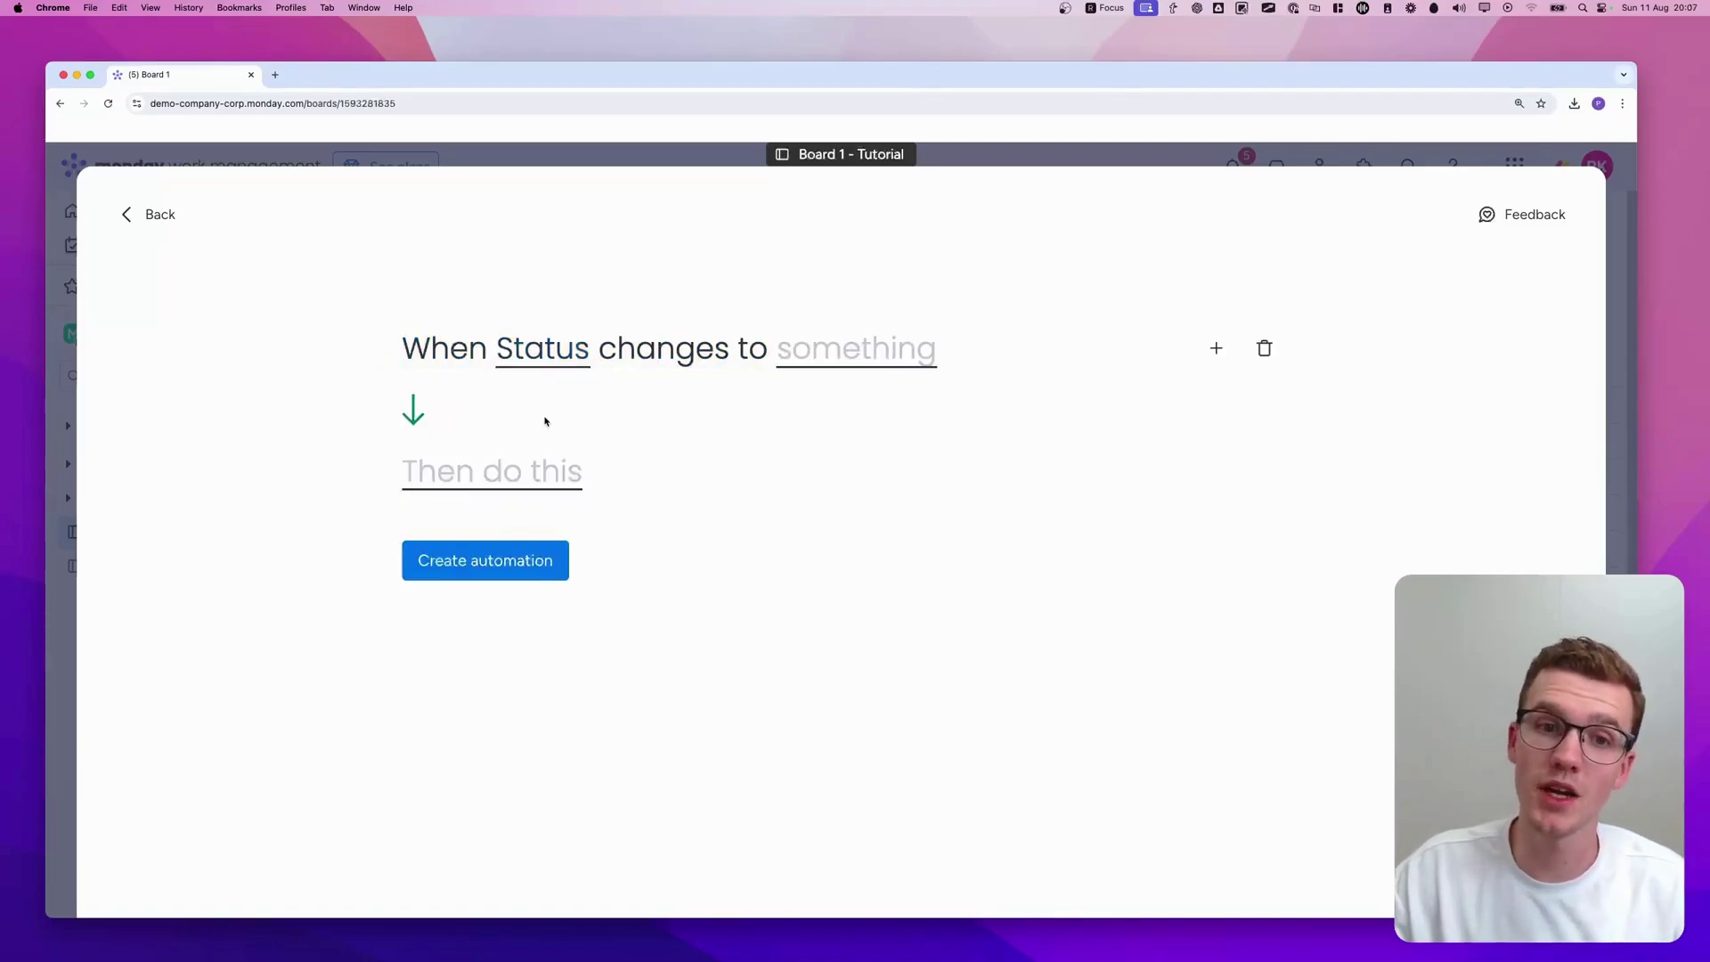
left_click(860, 363)
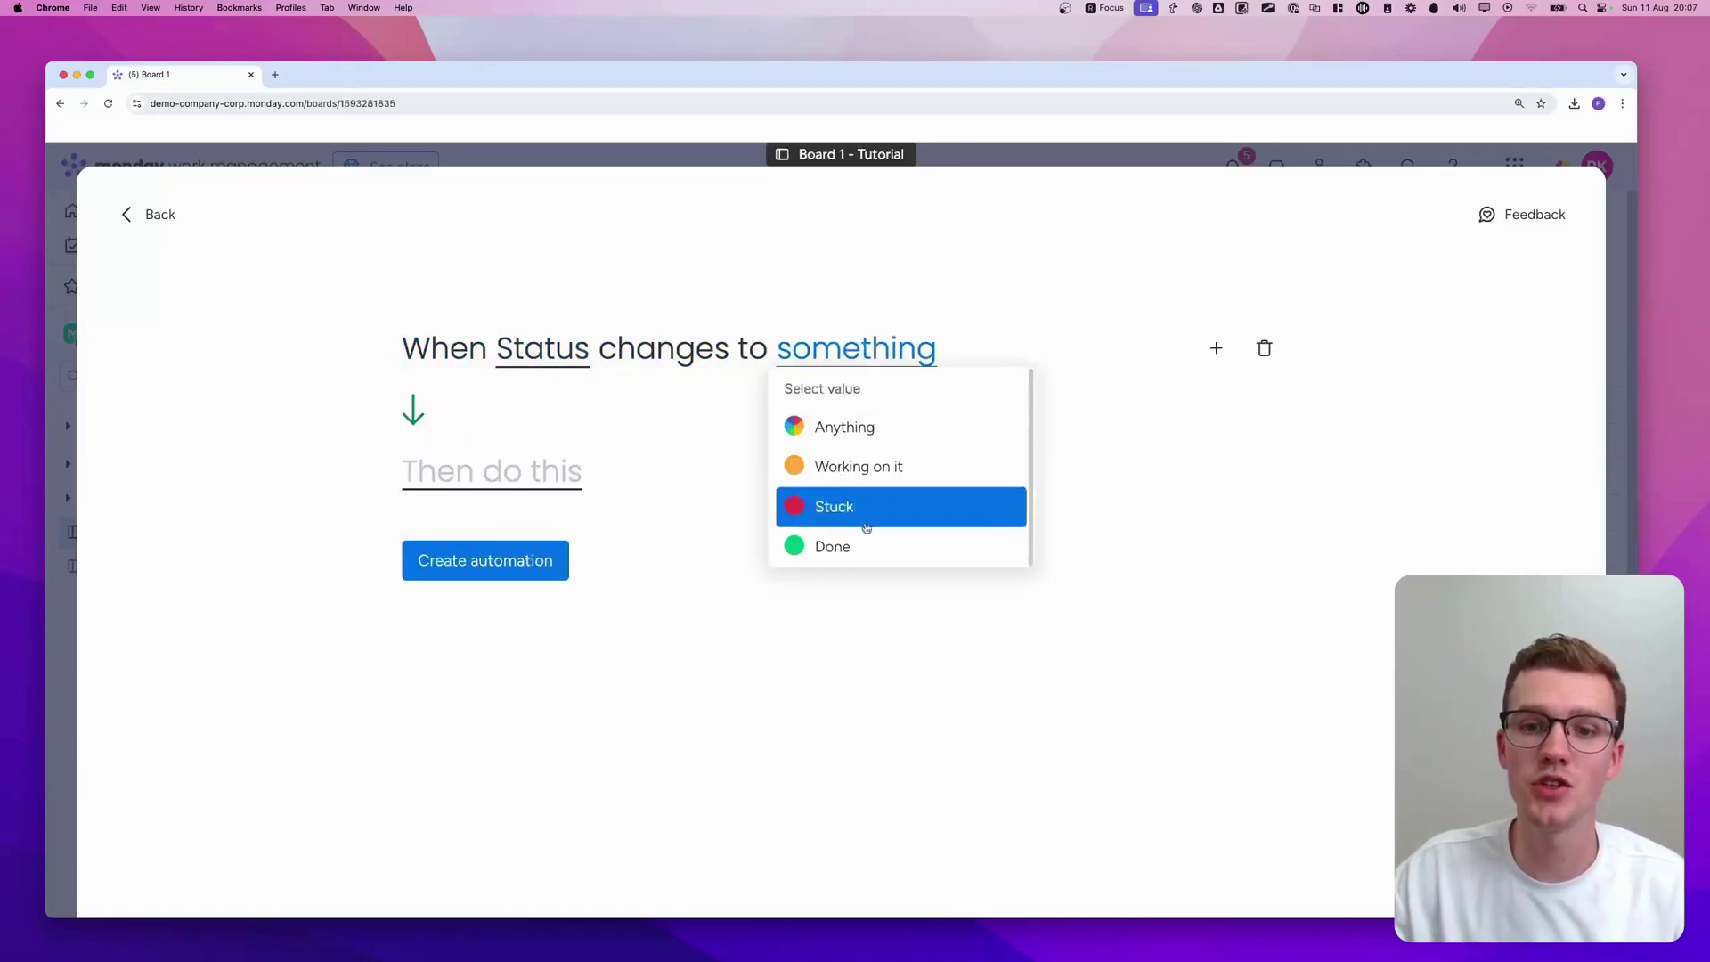
left_click(853, 548)
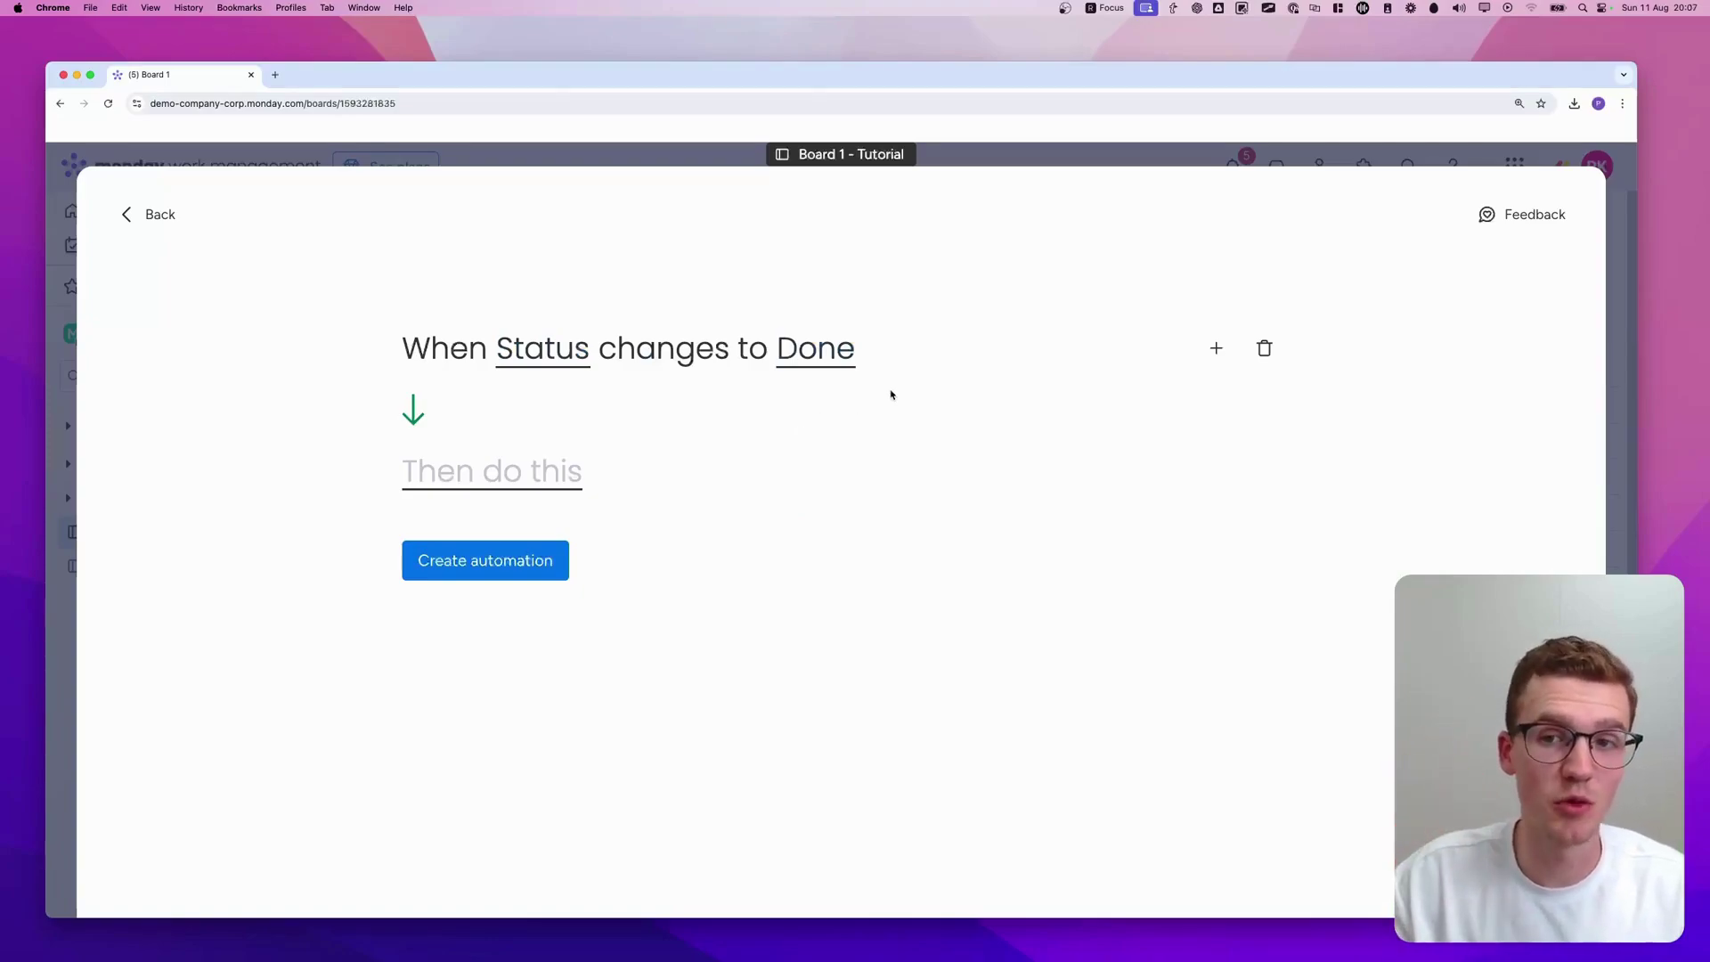
left_click(1216, 347)
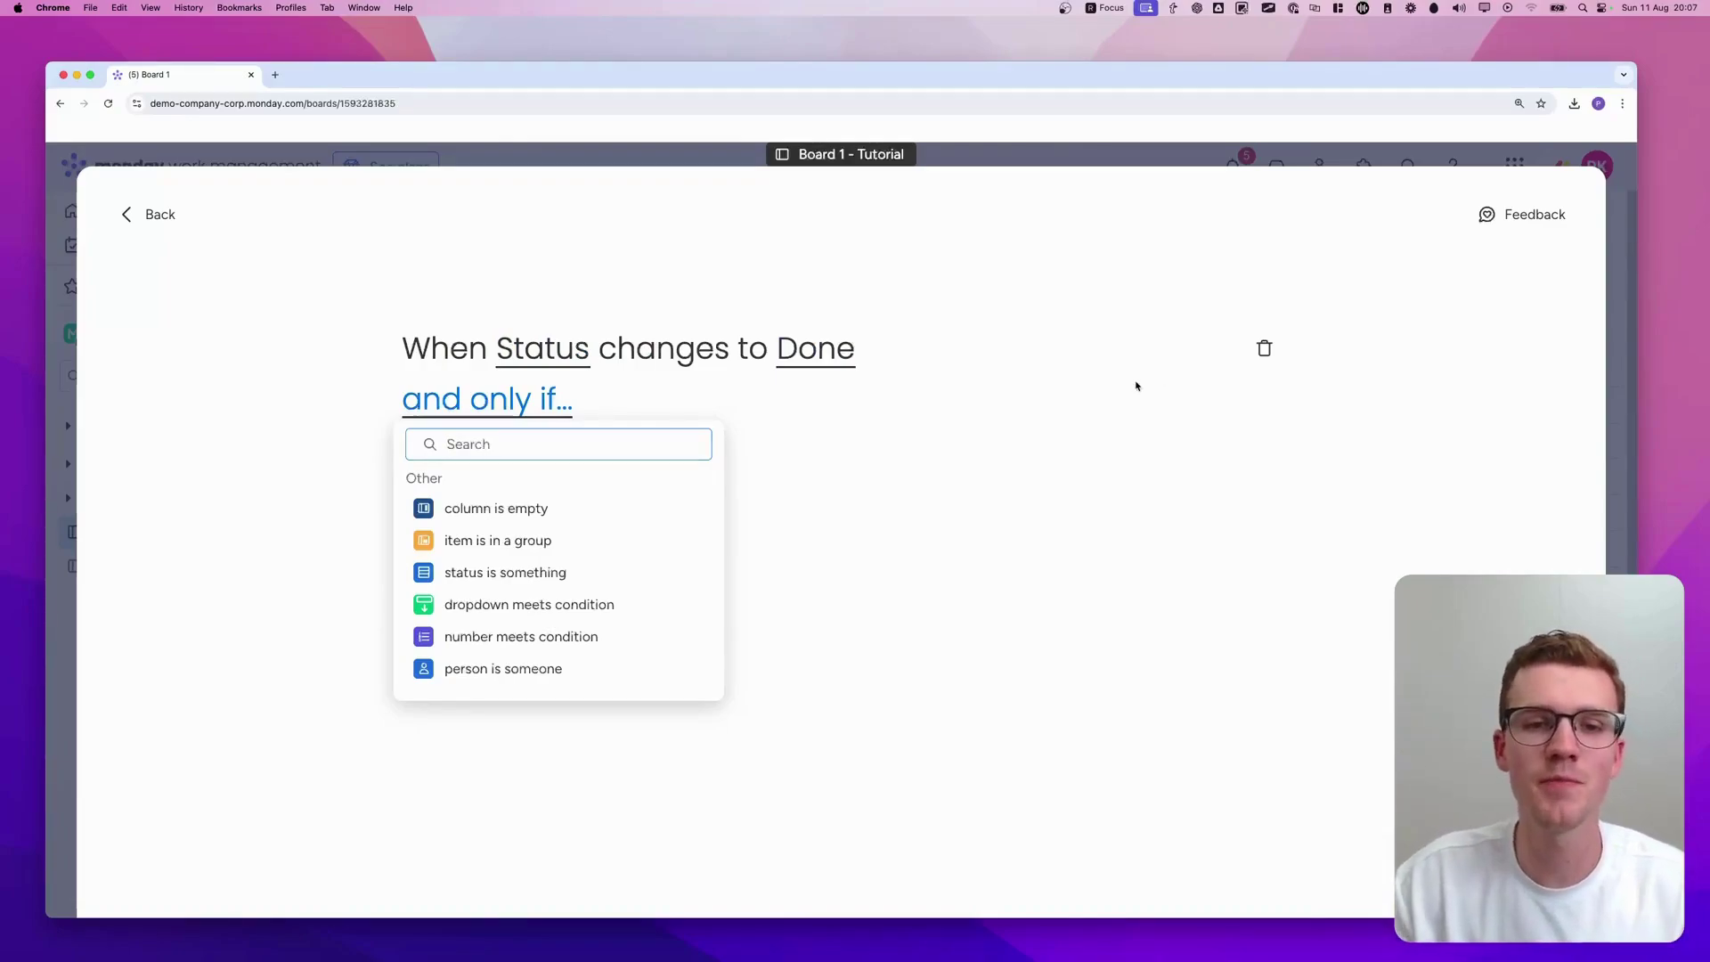
left_click(1094, 390)
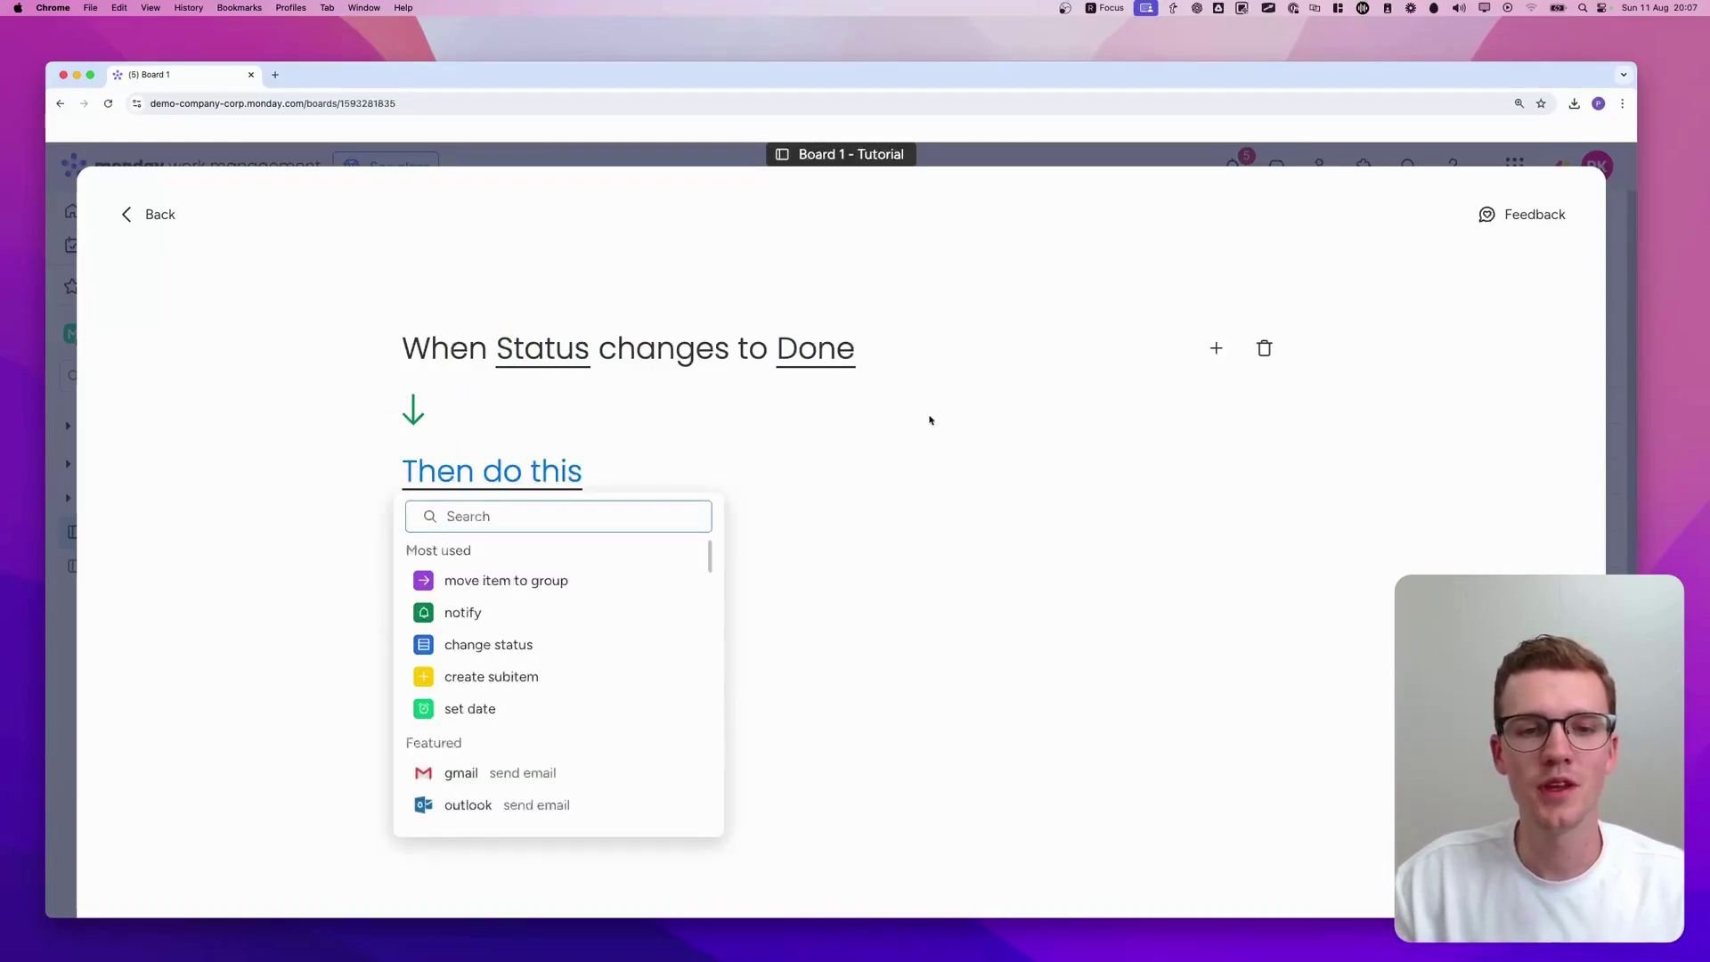
Step: Choose the 'create item in board & connect boards' action with Board 2 - Tutorial as the target
type("create item")
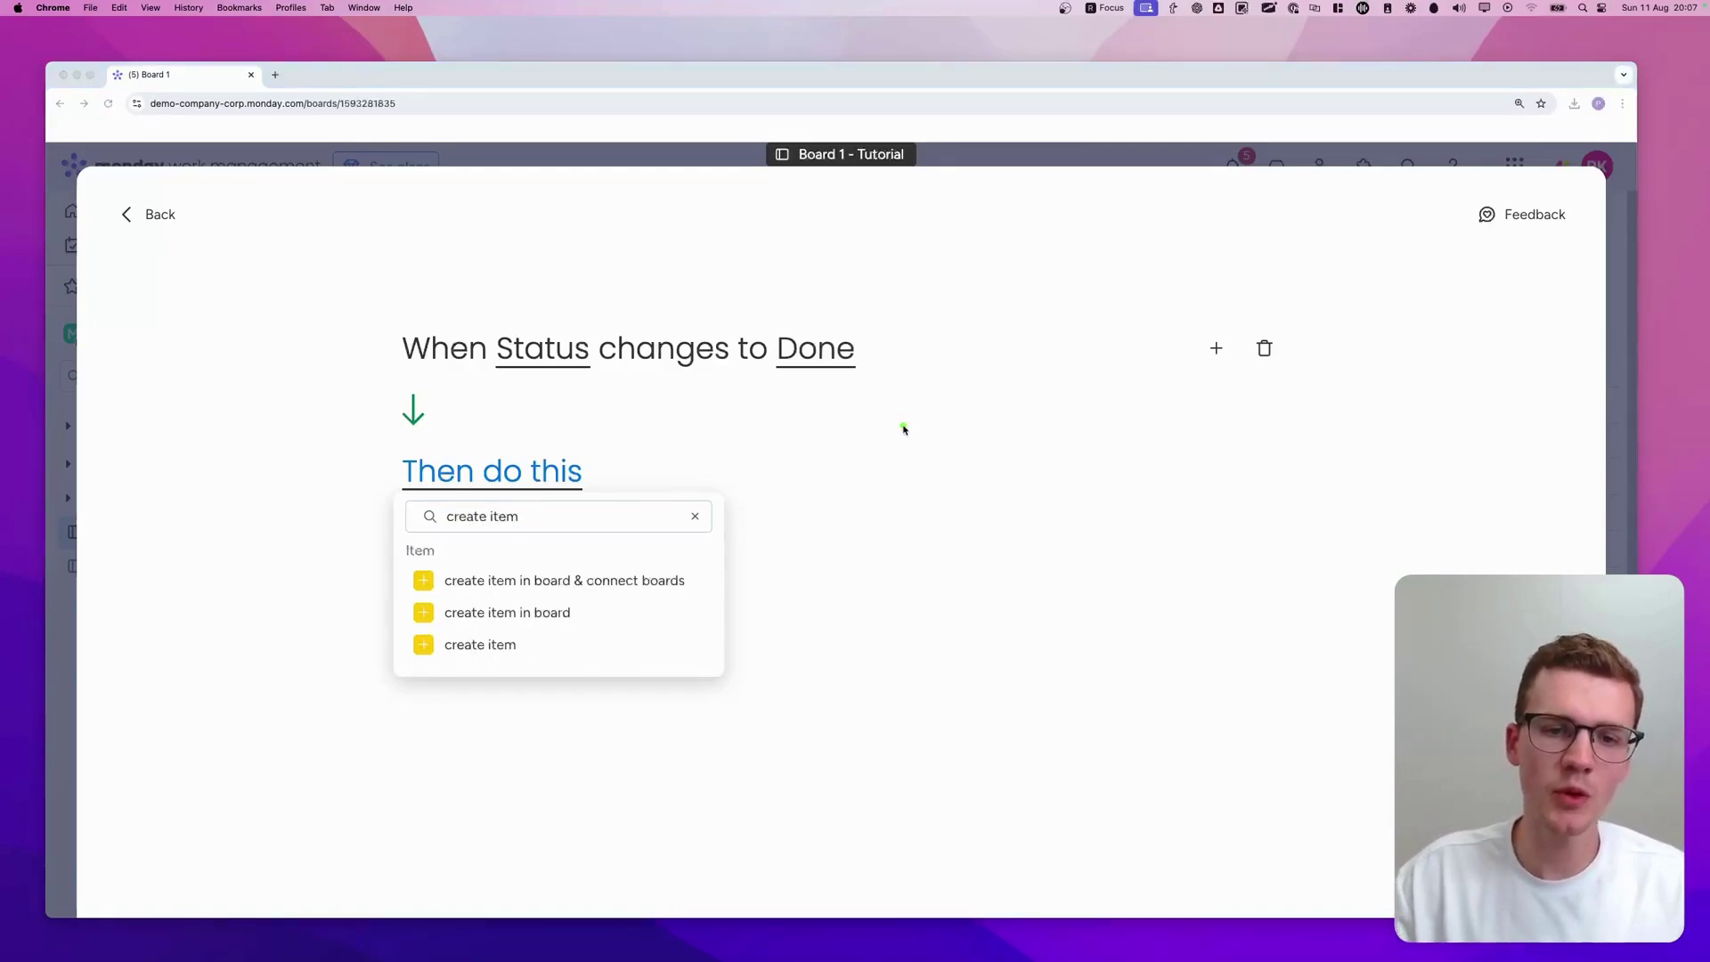
mouse_move(417, 593)
left_mouse_down()
mouse_move(702, 585)
mouse_move(384, 575)
mouse_move(515, 642)
mouse_move(398, 611)
mouse_move(572, 641)
left_mouse_up()
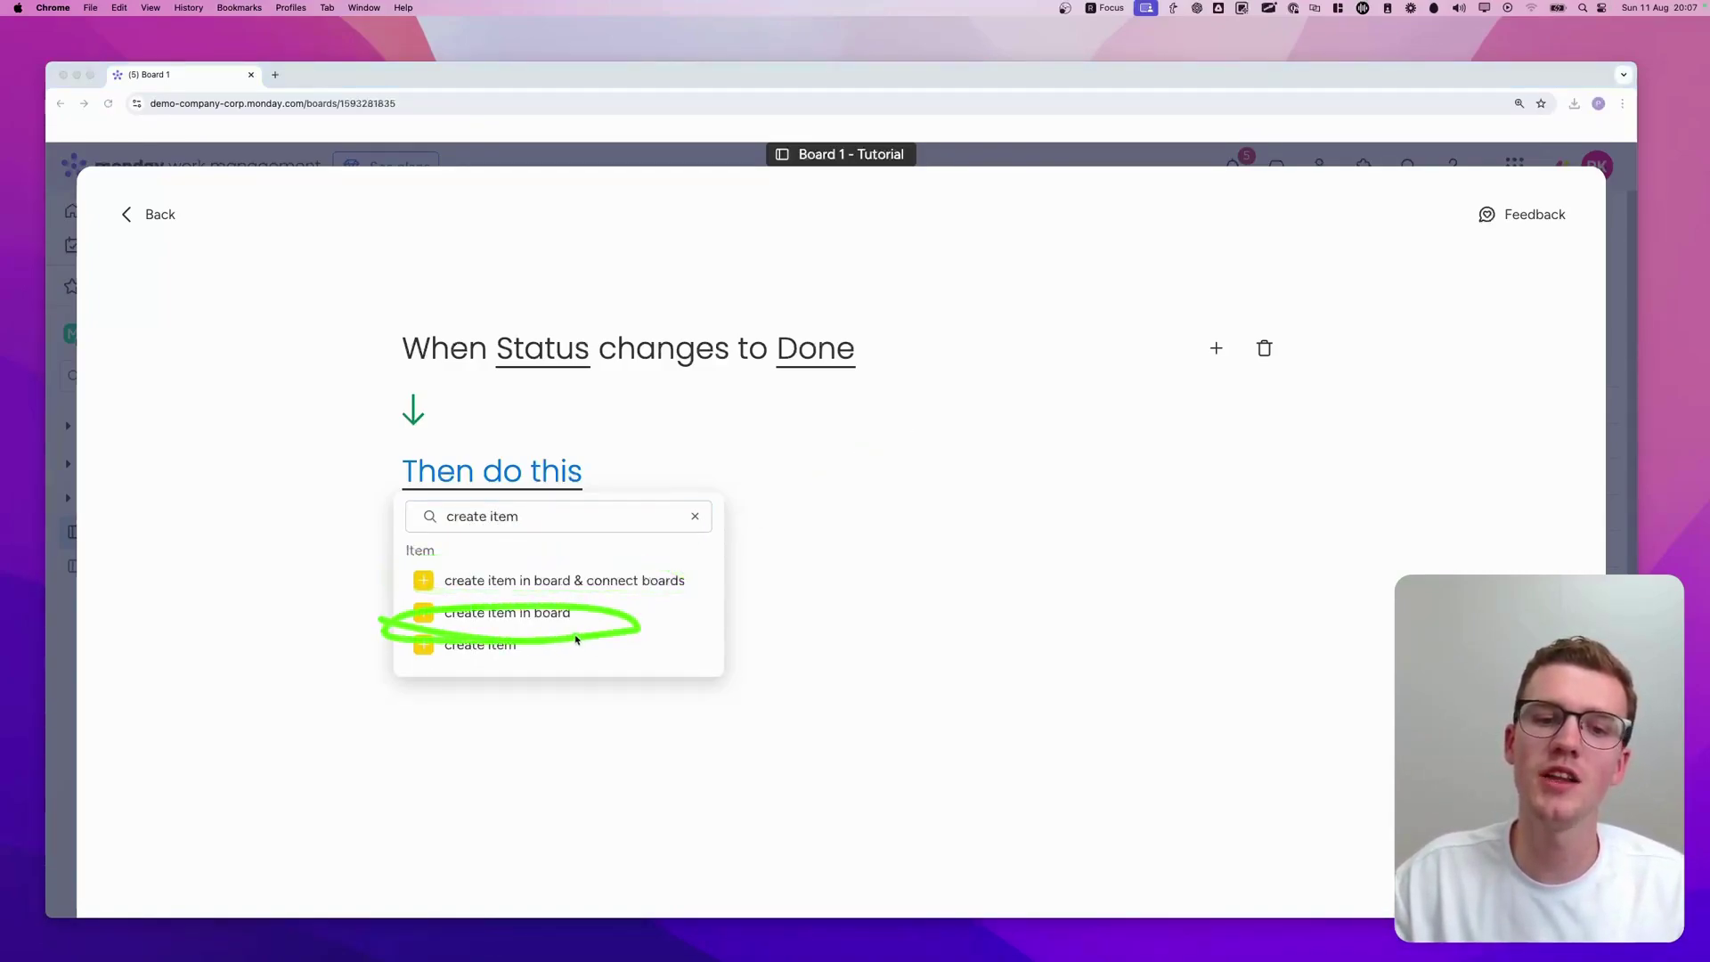
left_click(575, 584)
left_click_drag(840, 516, 802, 539)
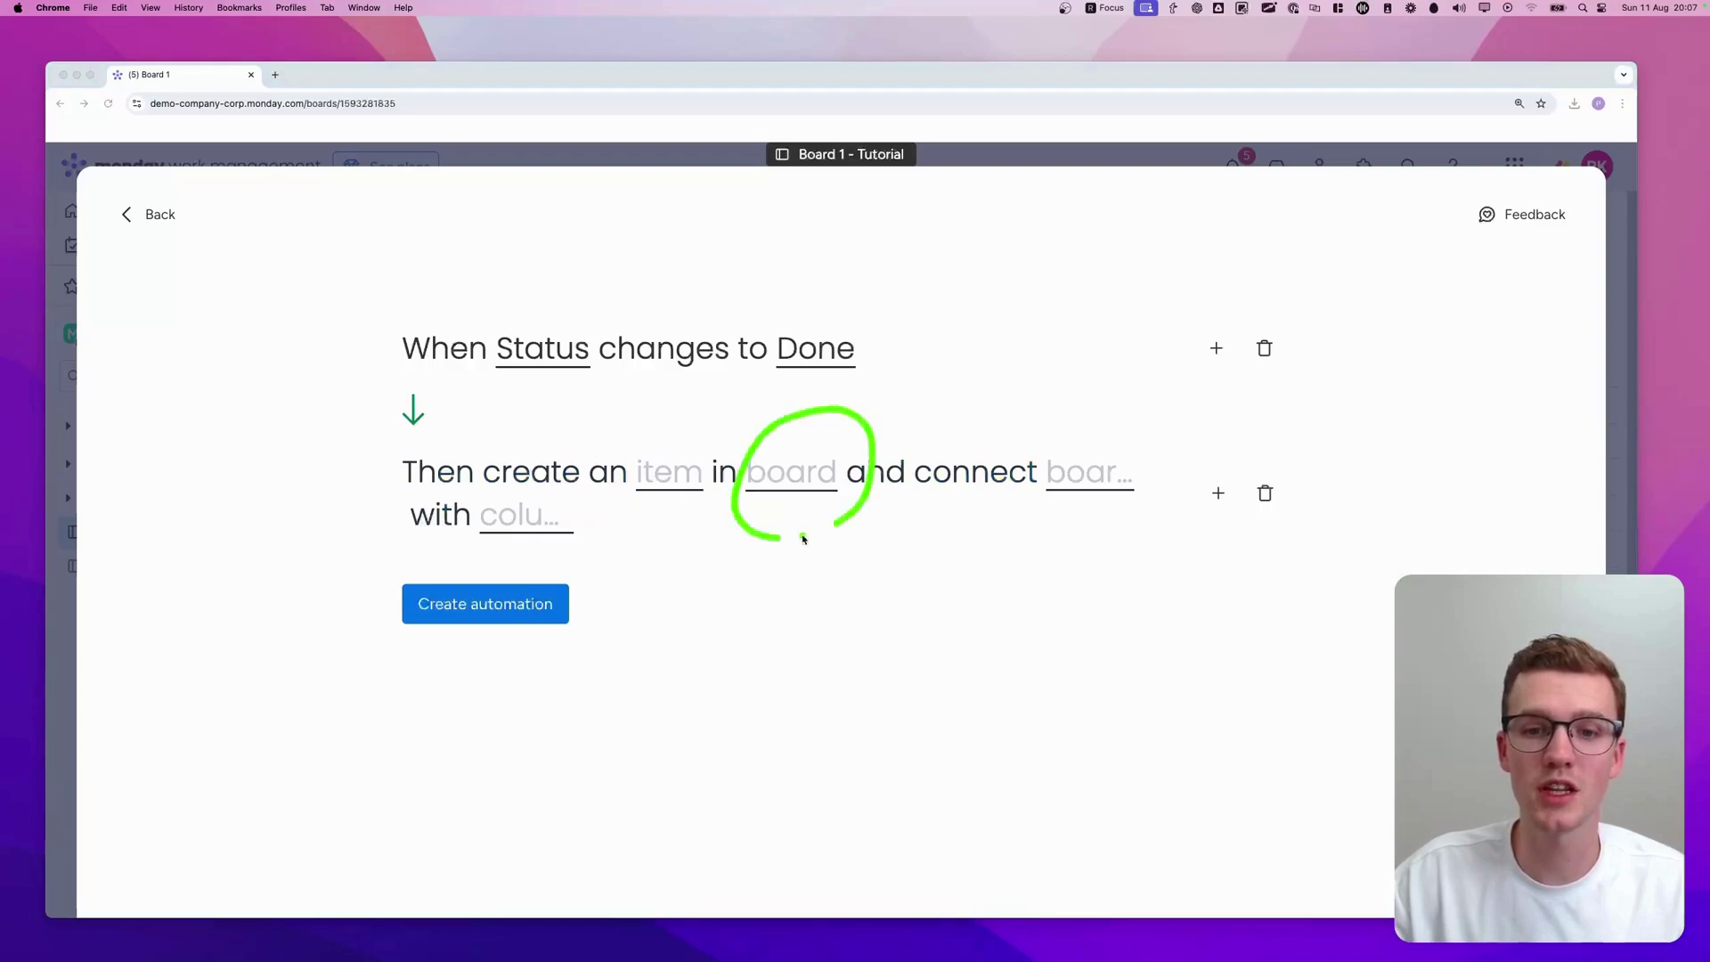
left_click(801, 487)
type("board 2")
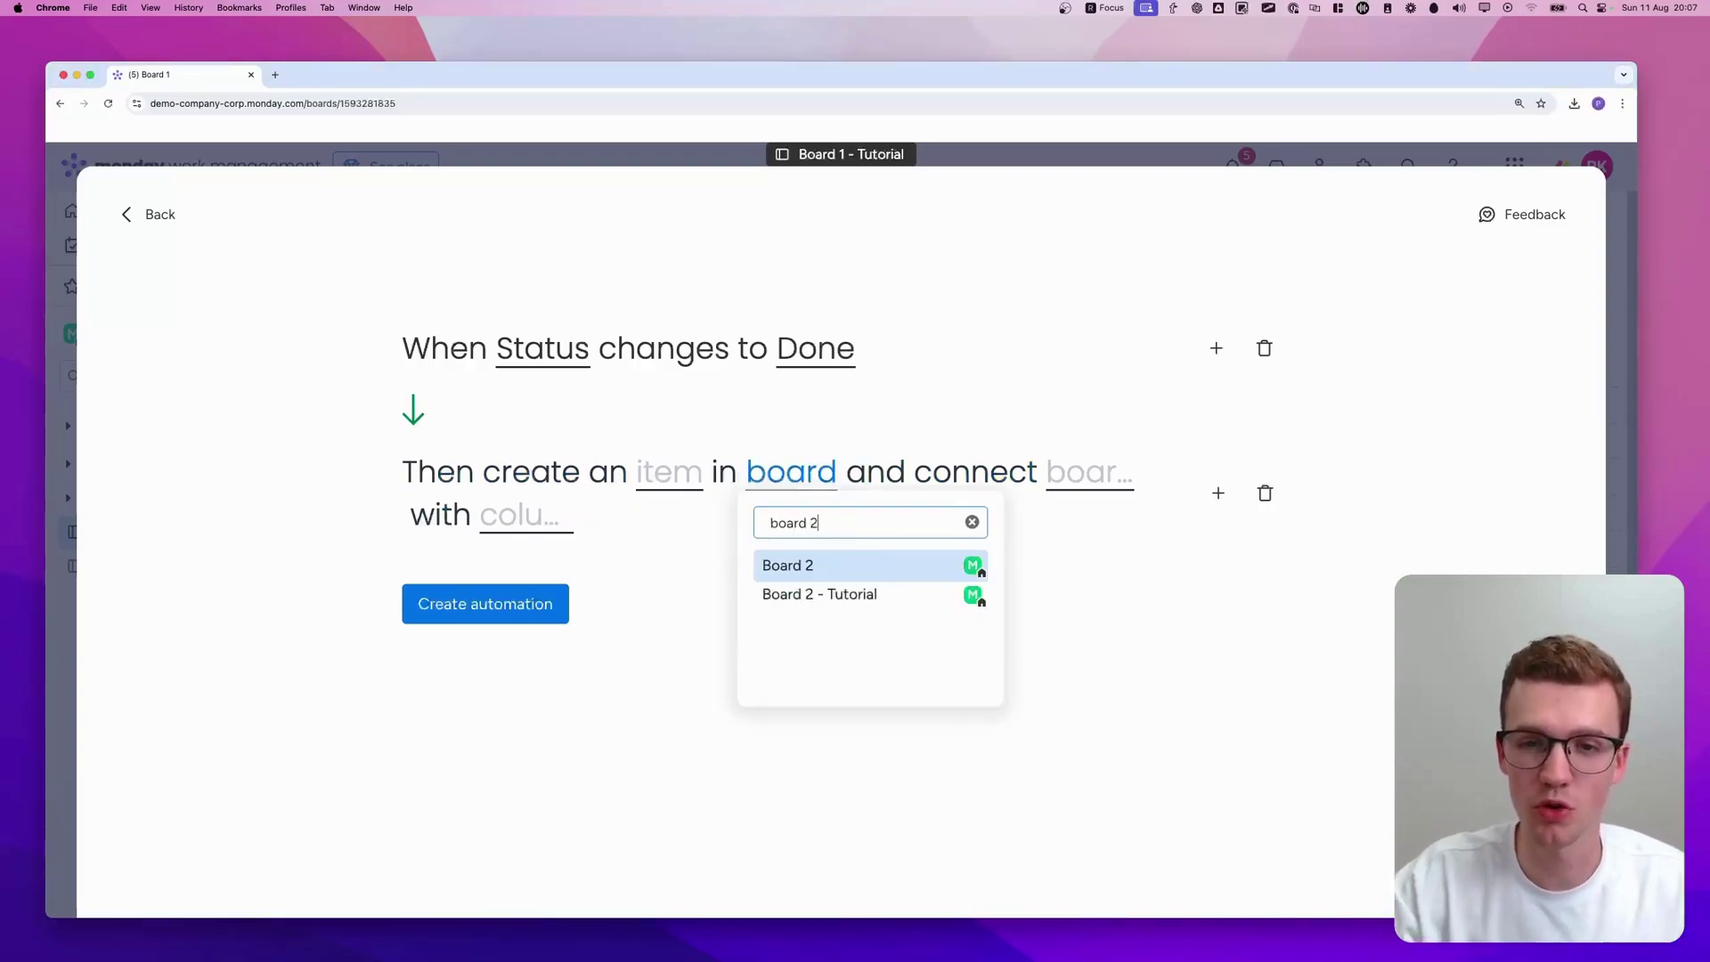
left_click(834, 596)
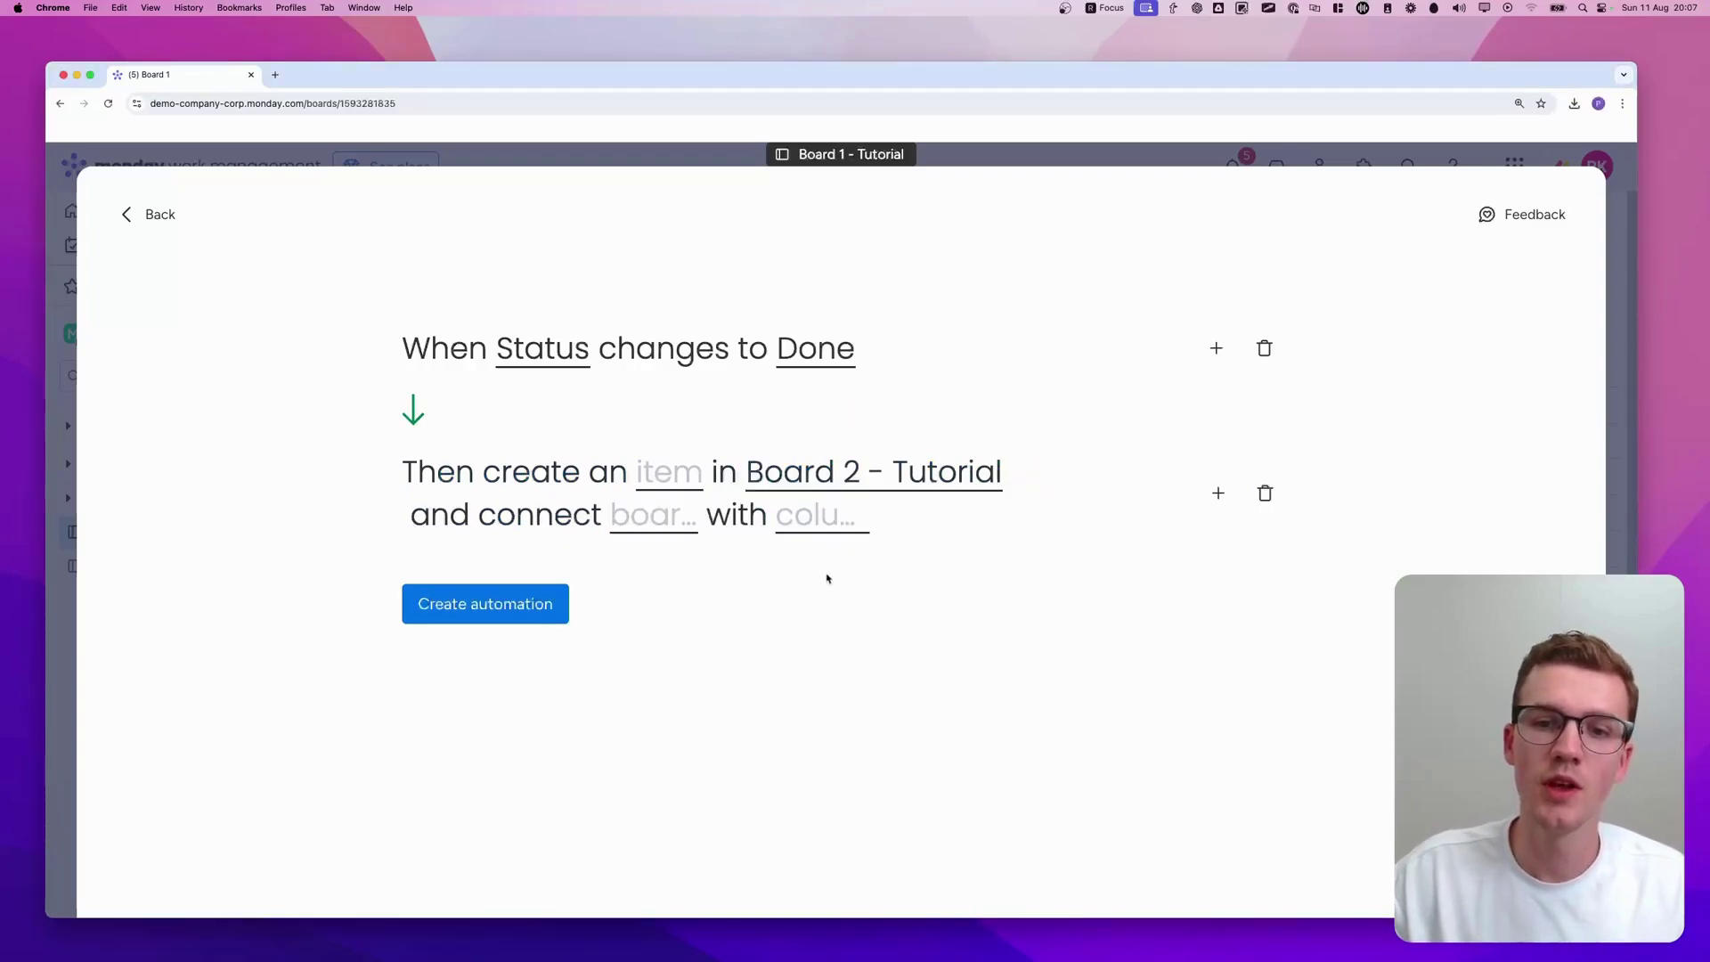
Step: In the column mapping, fill the new item's Name from Board 1's Name and keep Group Title
left_click(670, 473)
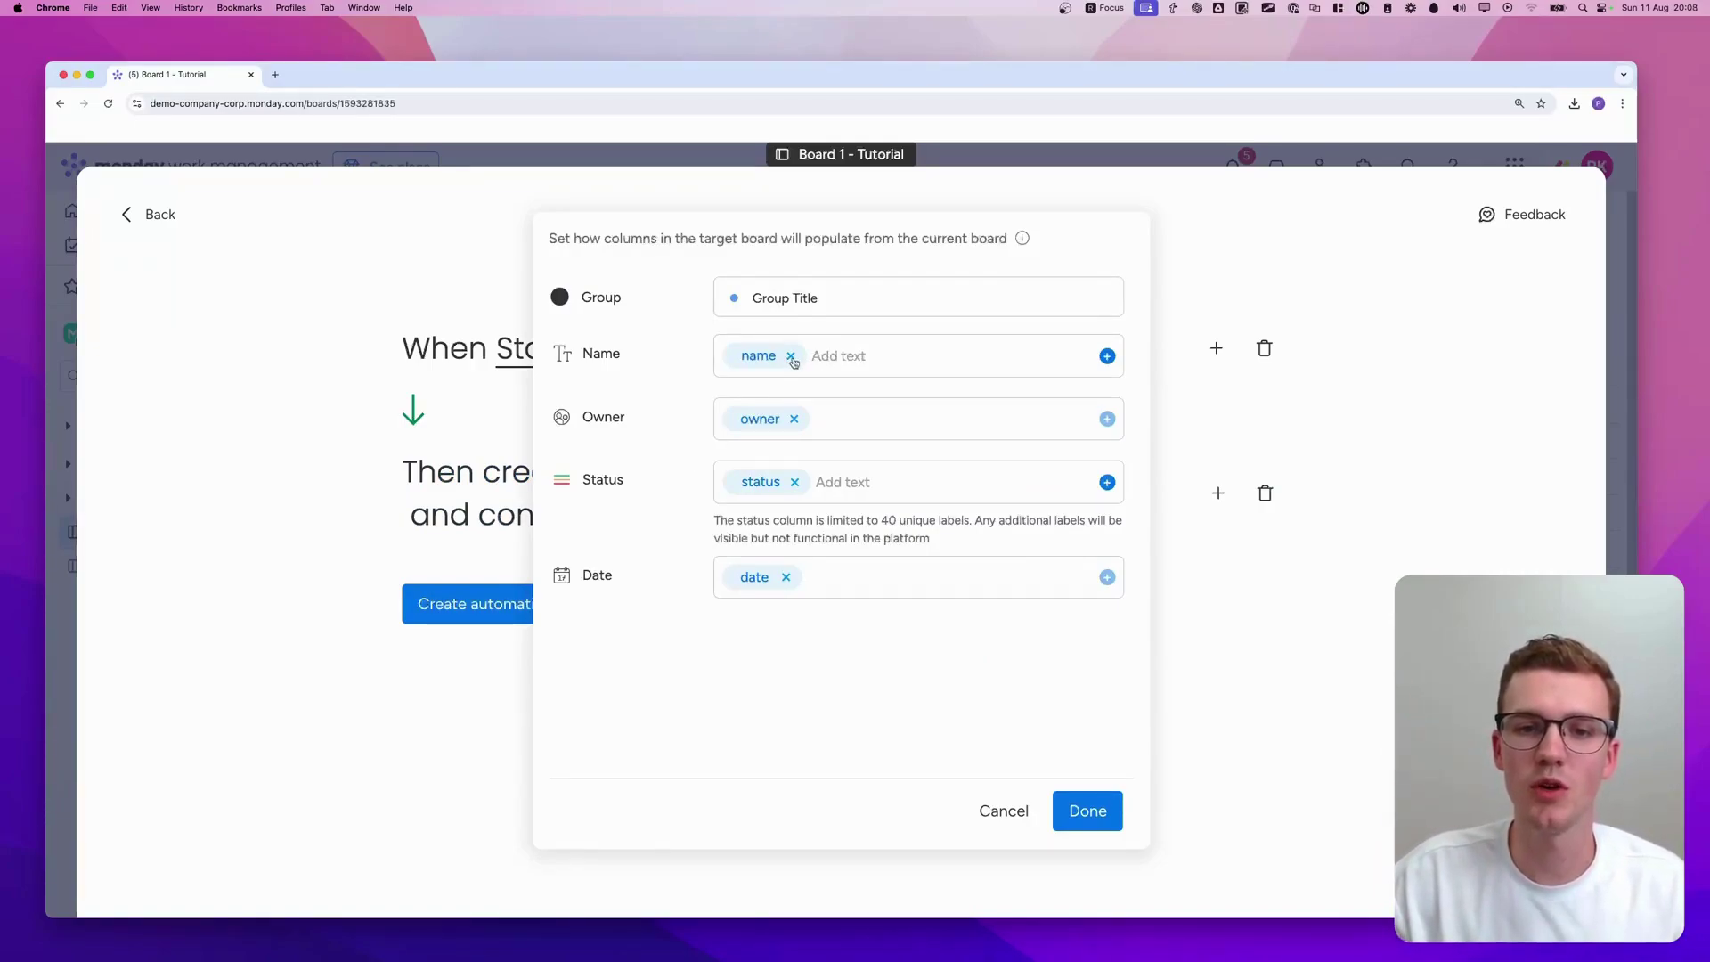
left_click(791, 357)
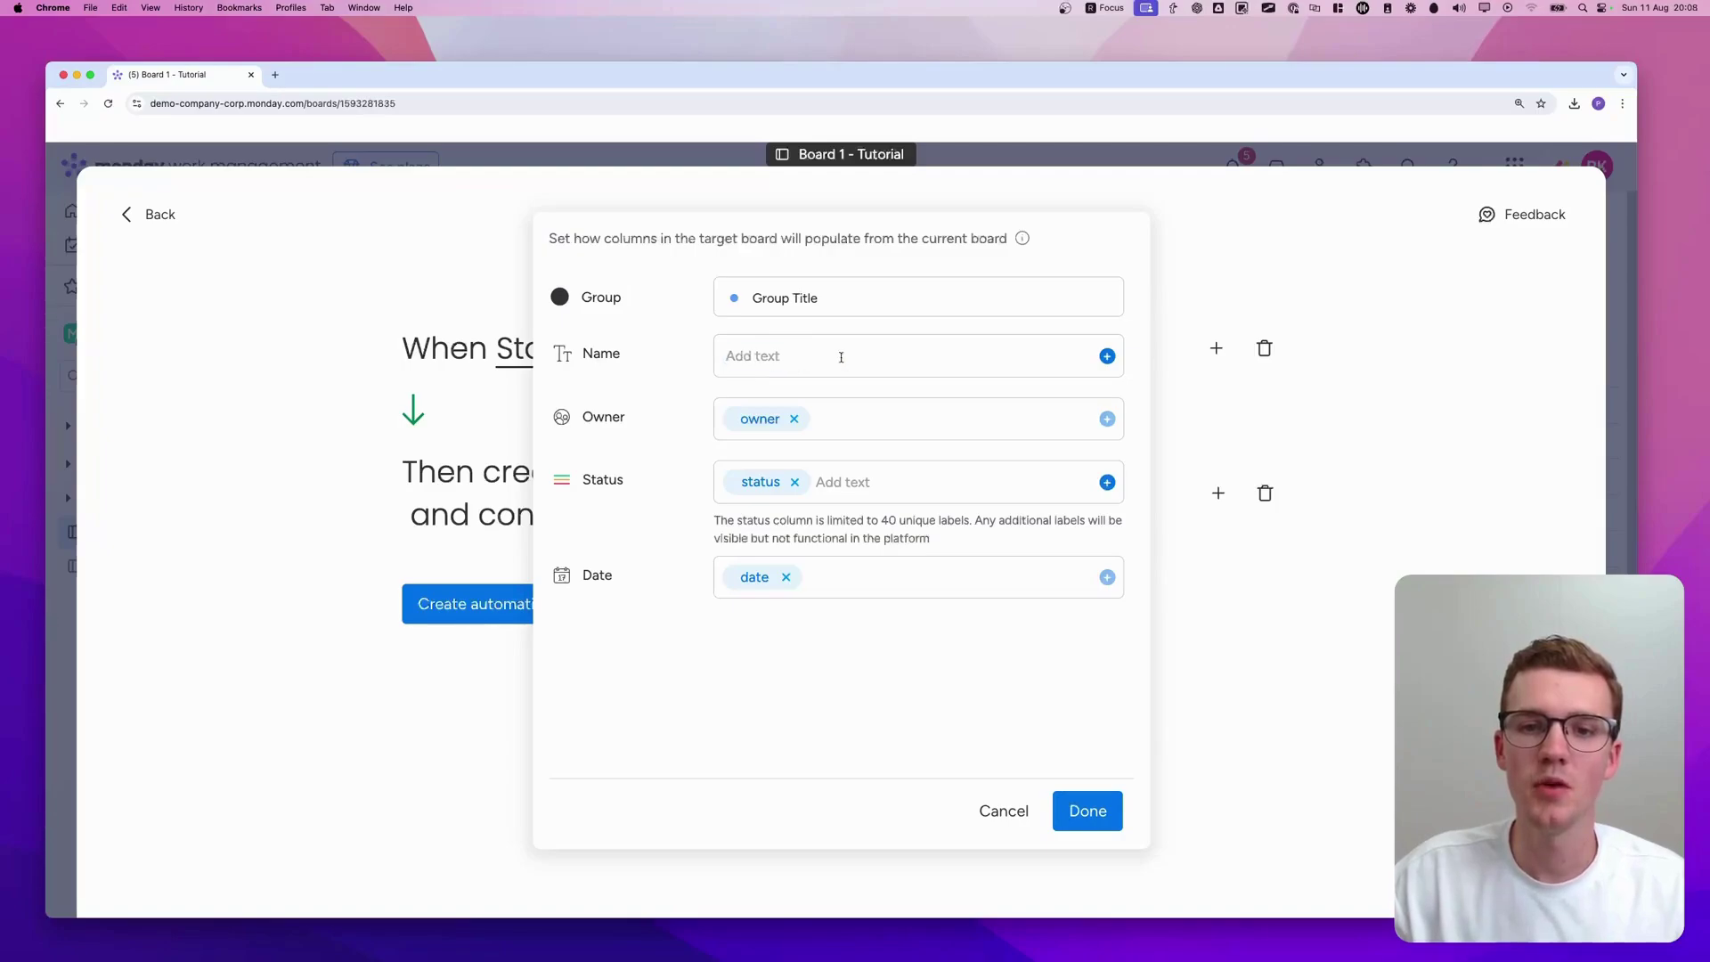
left_click(1106, 356)
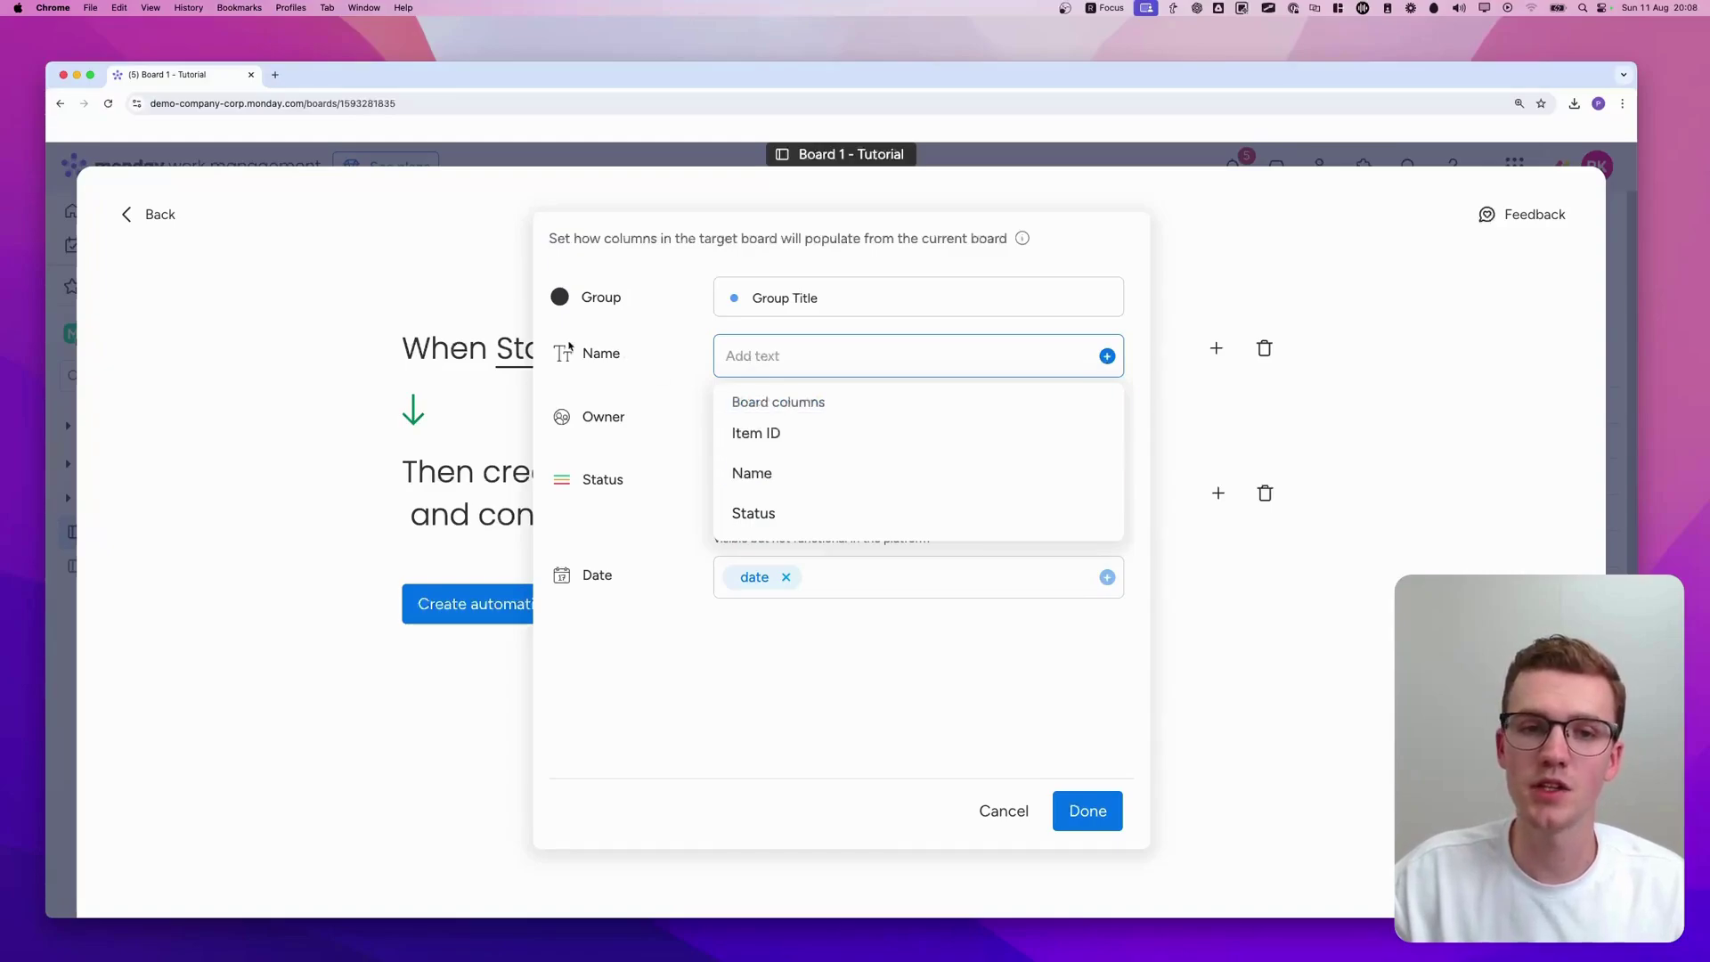
left_click(776, 475)
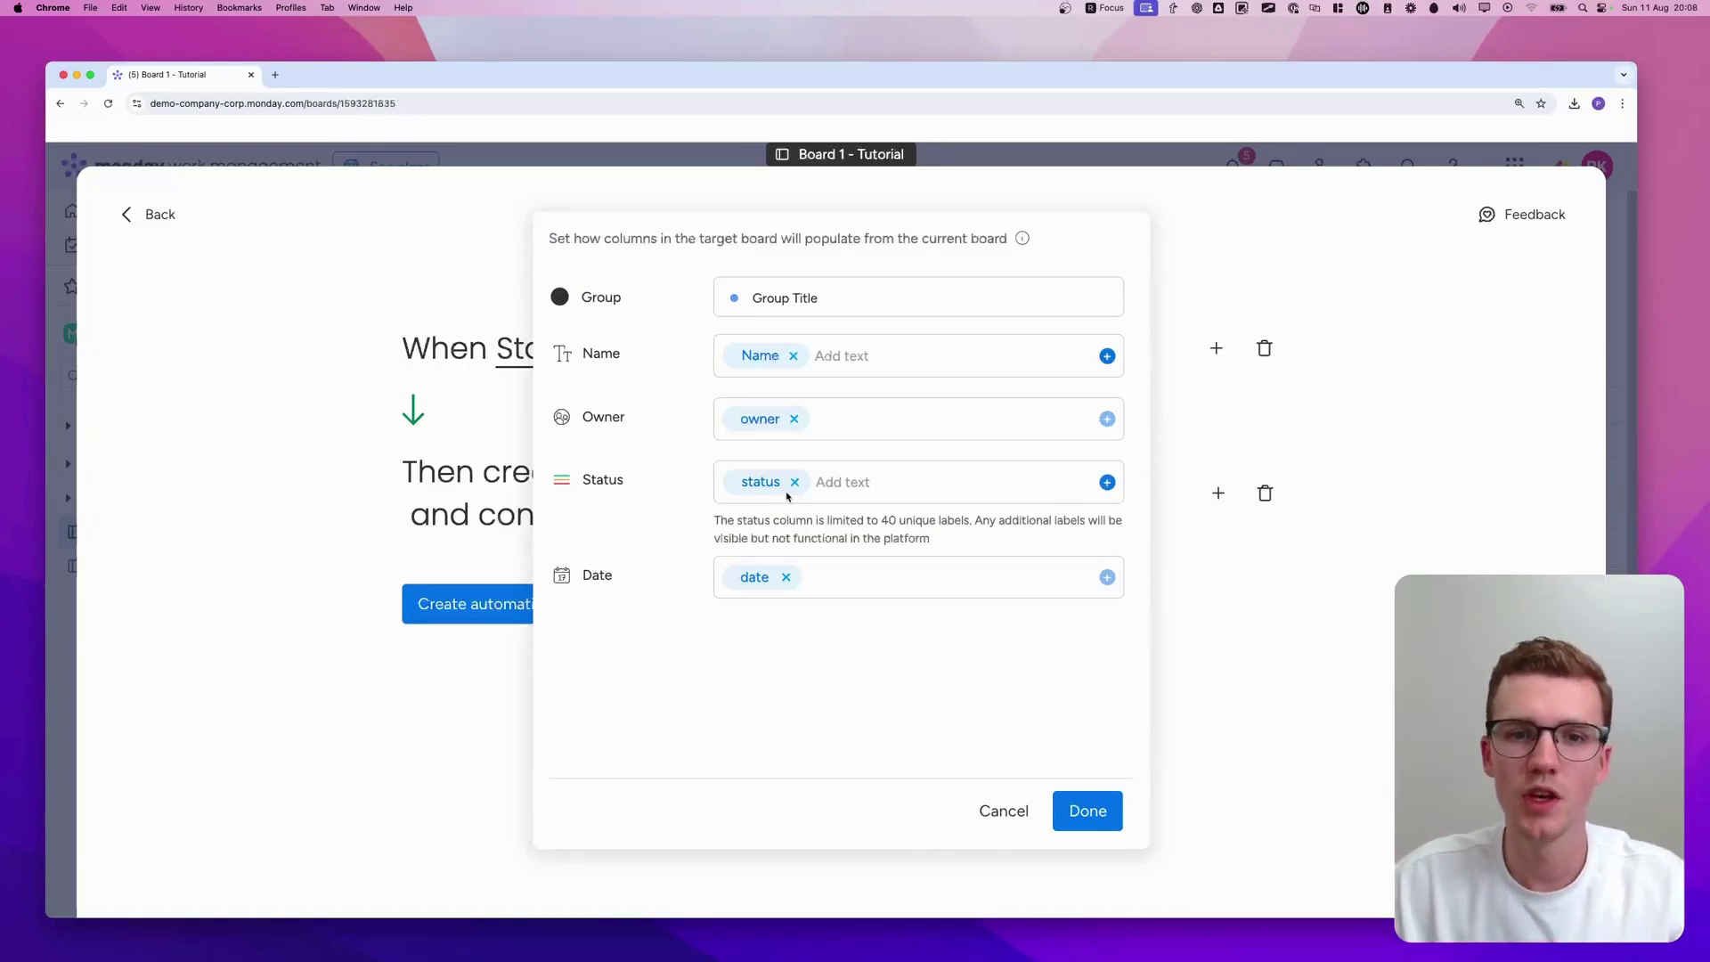
left_click(795, 292)
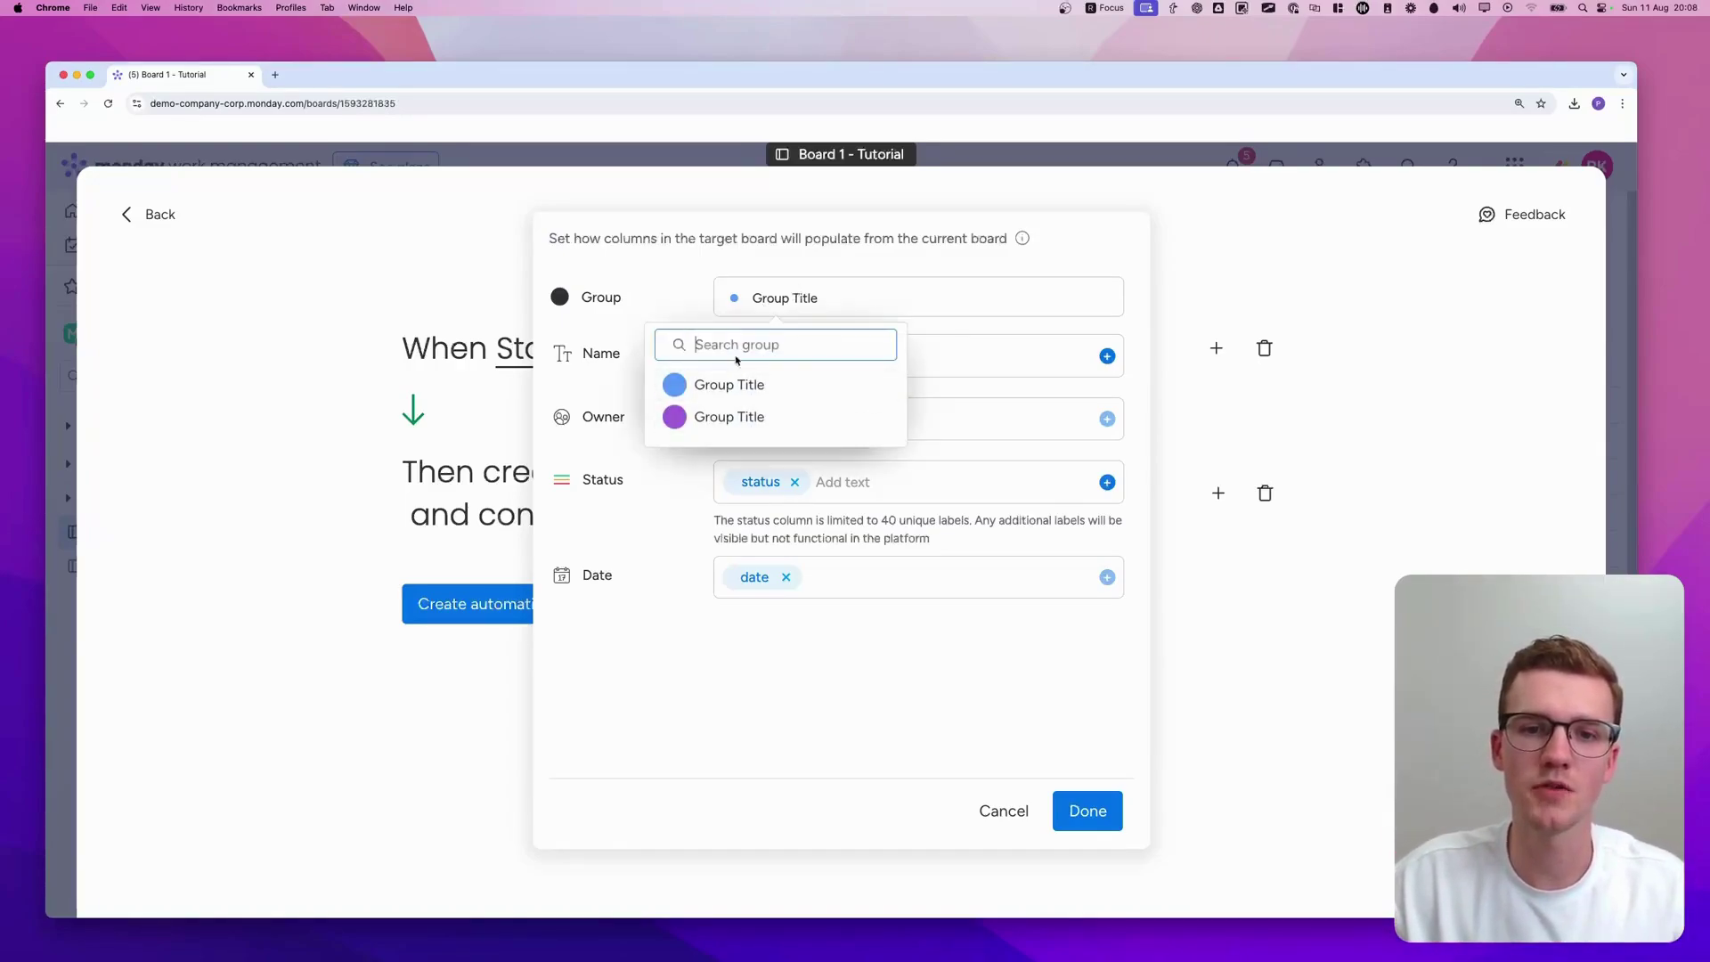
left_click(725, 298)
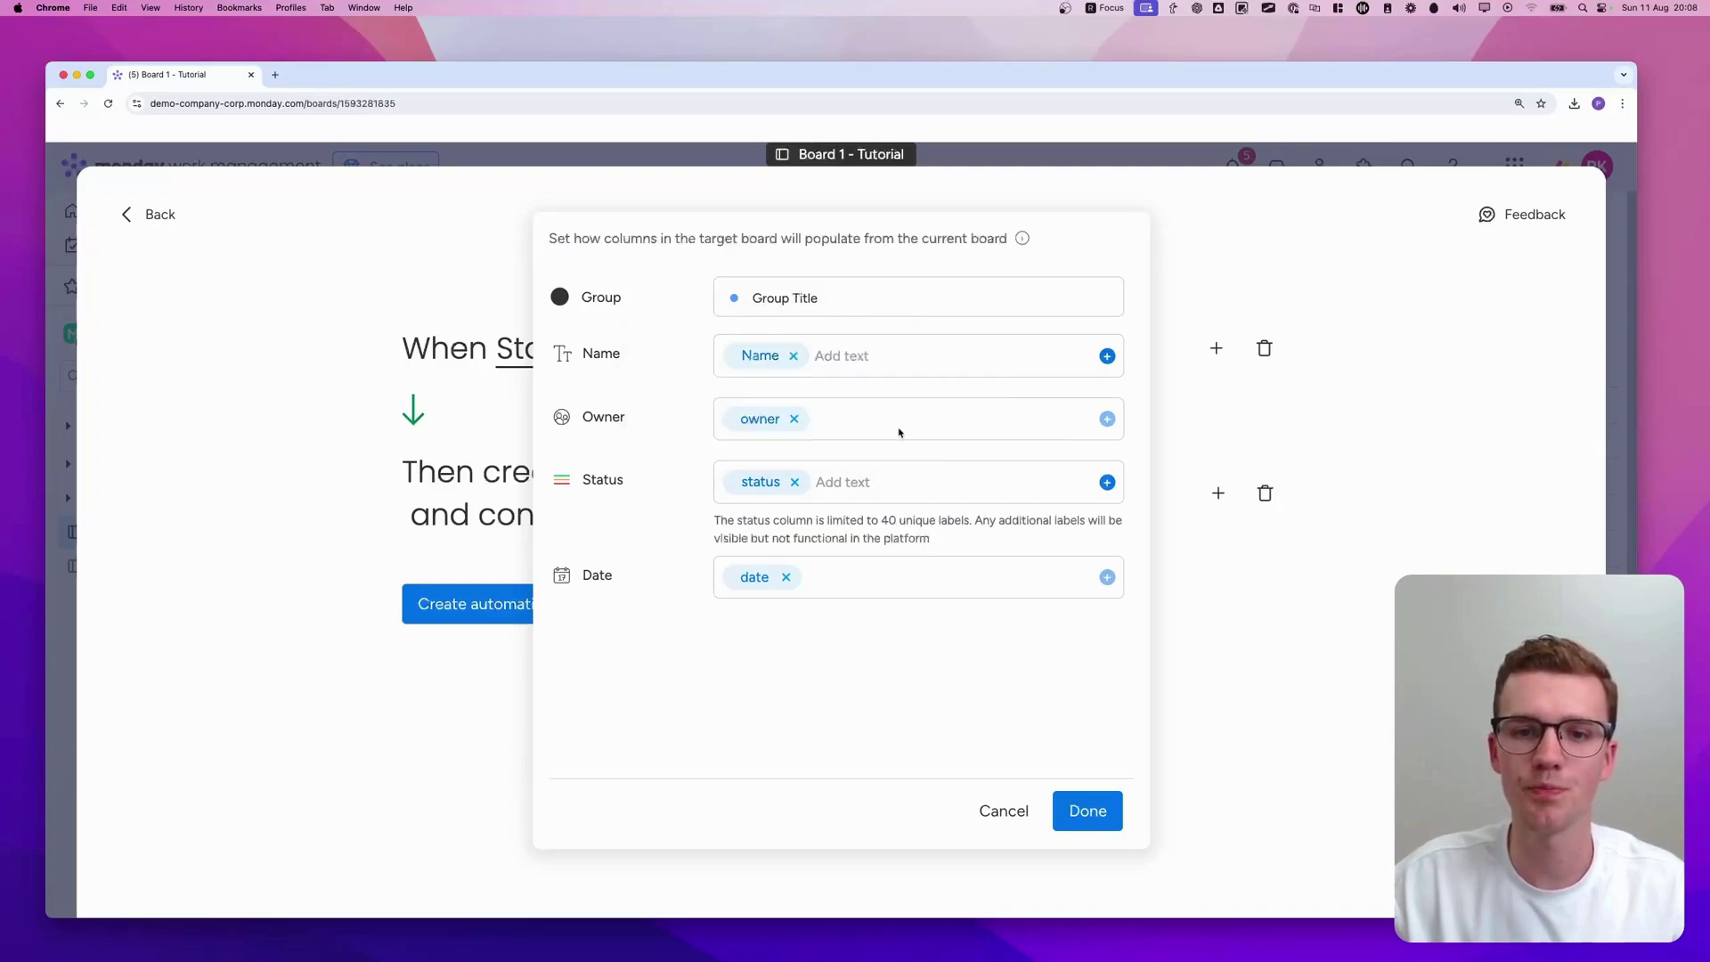
Step: Append Item ID so the item name reads Name & Item ID, and confirm the mapping
left_click(848, 361)
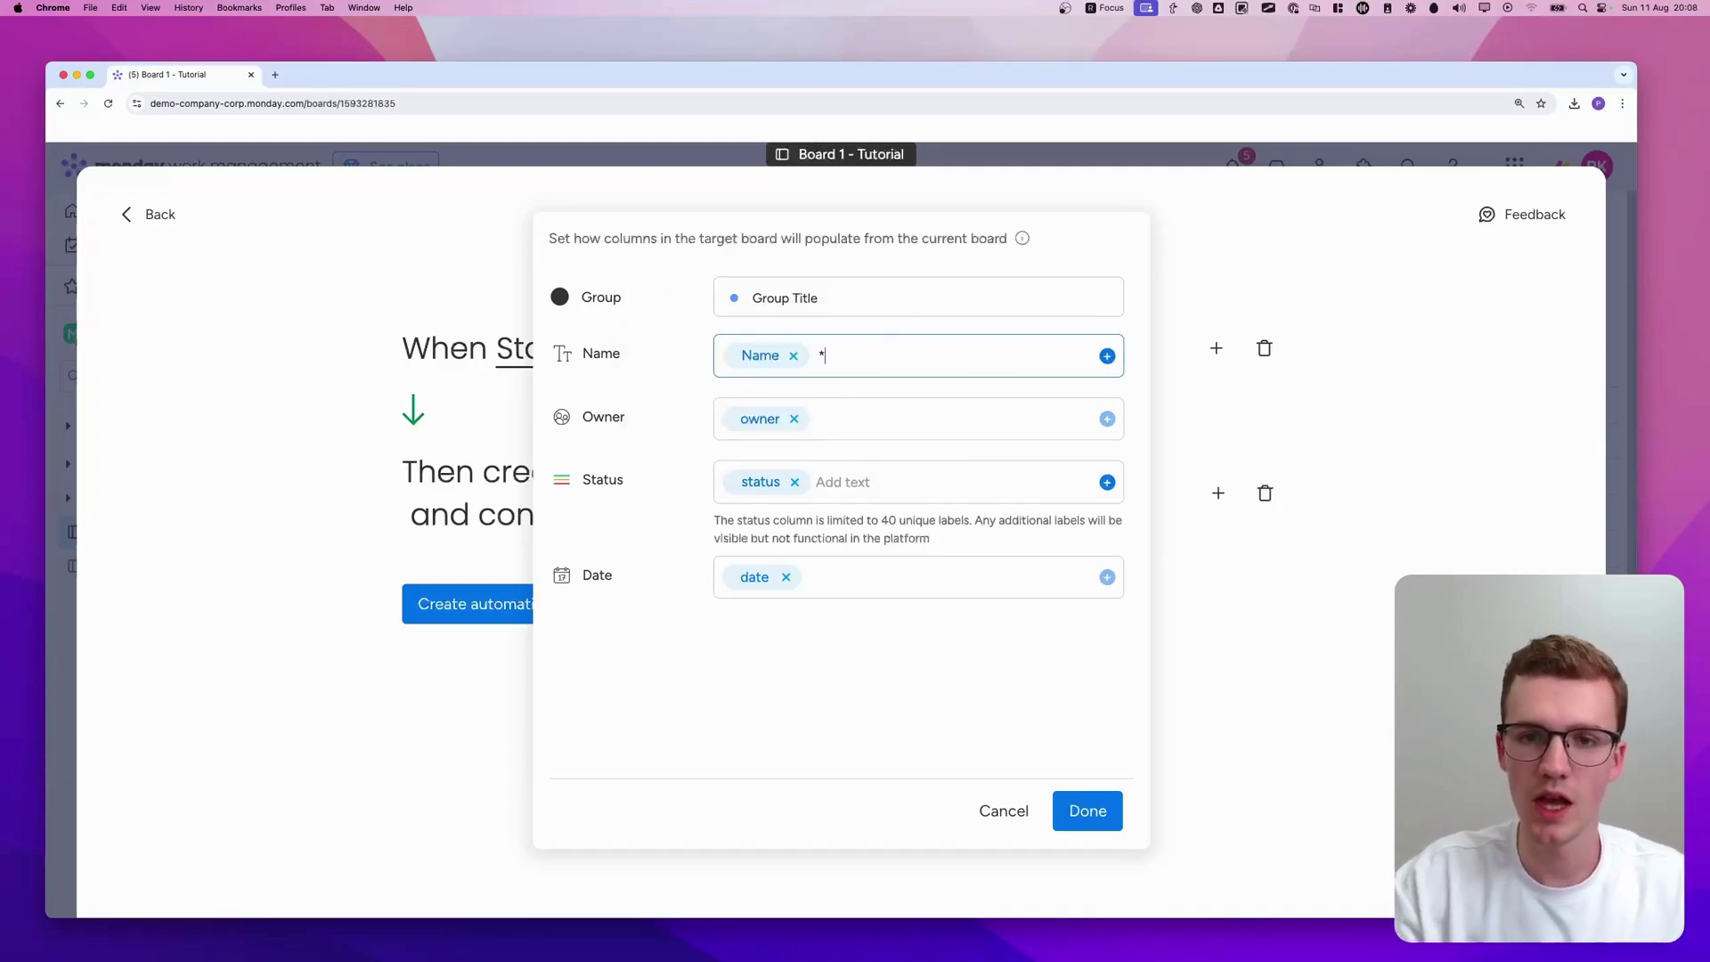
left_click(1107, 357)
left_click(901, 434)
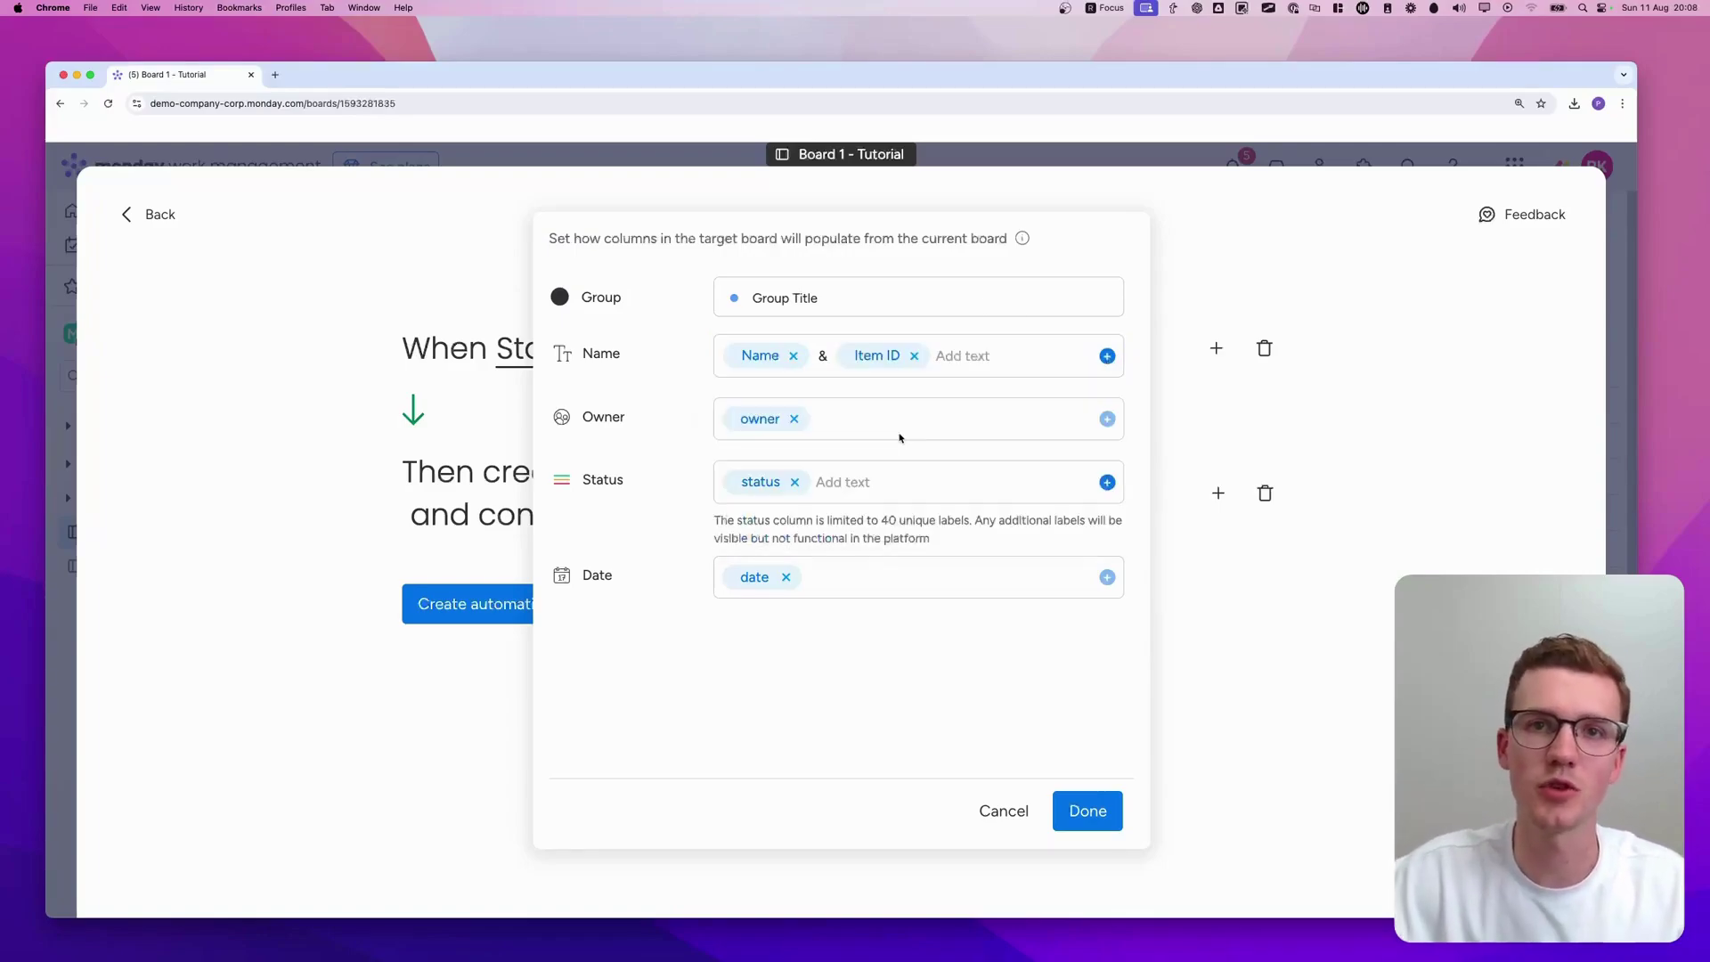
left_click(1086, 806)
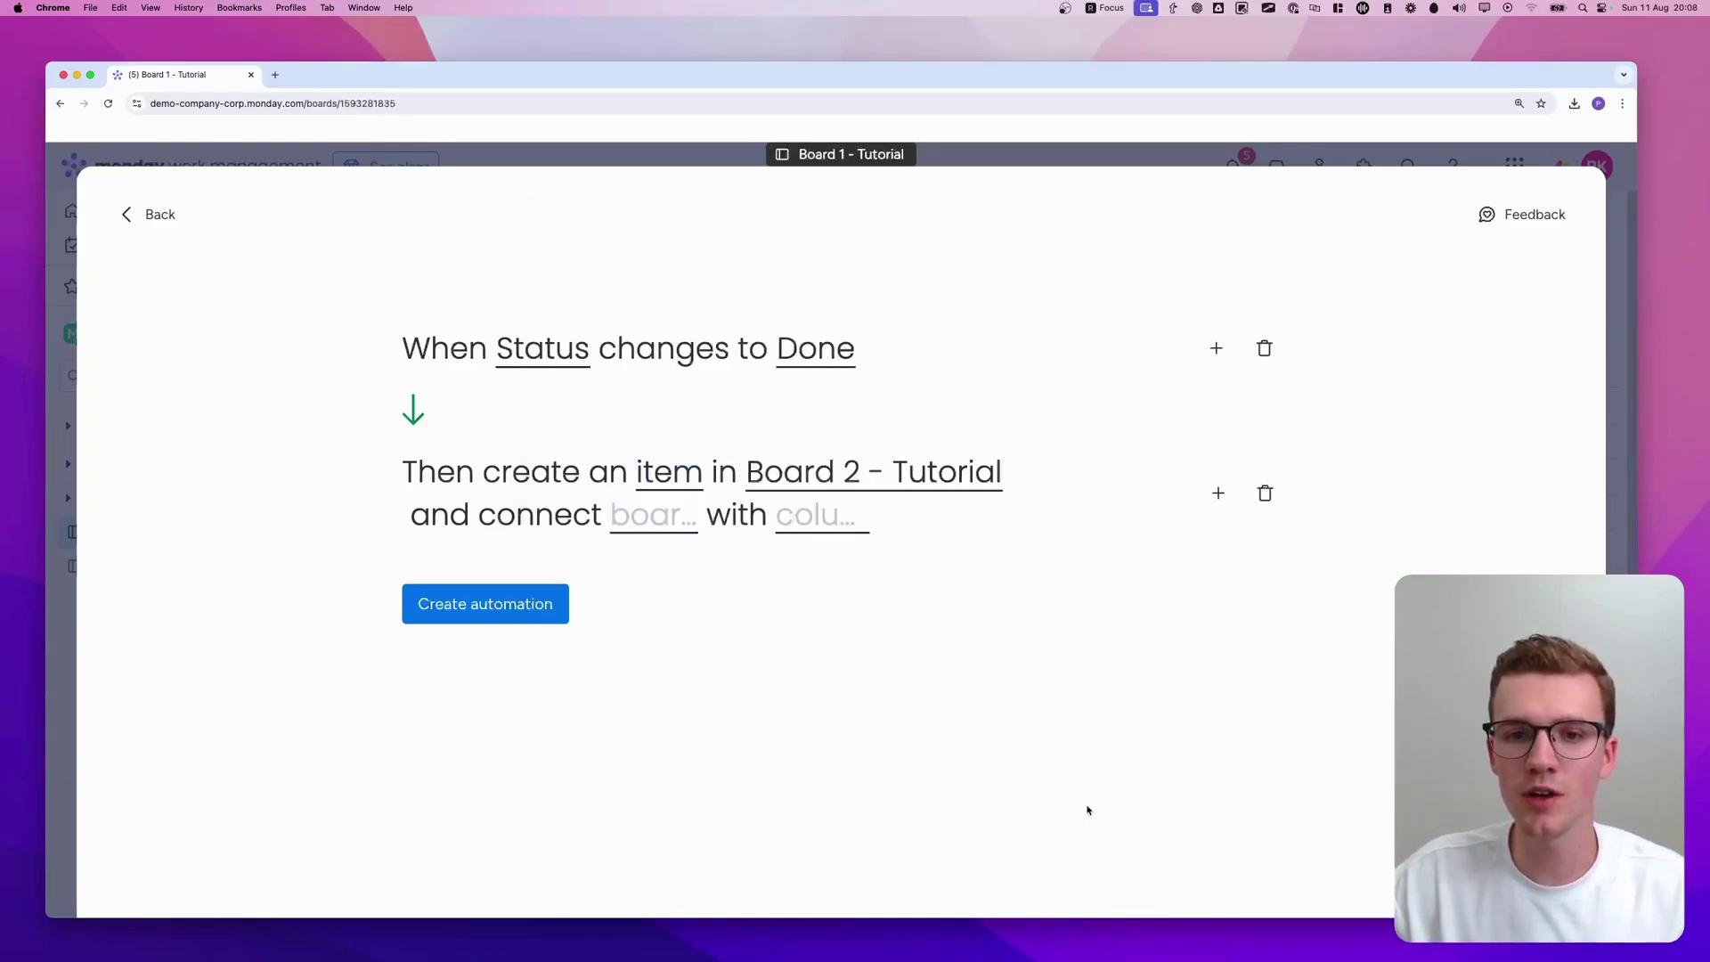
Step: Open the linkage location choice offering Board 1 - Tutorial, Board 2 - Tutorial or both boards
left_click(661, 527)
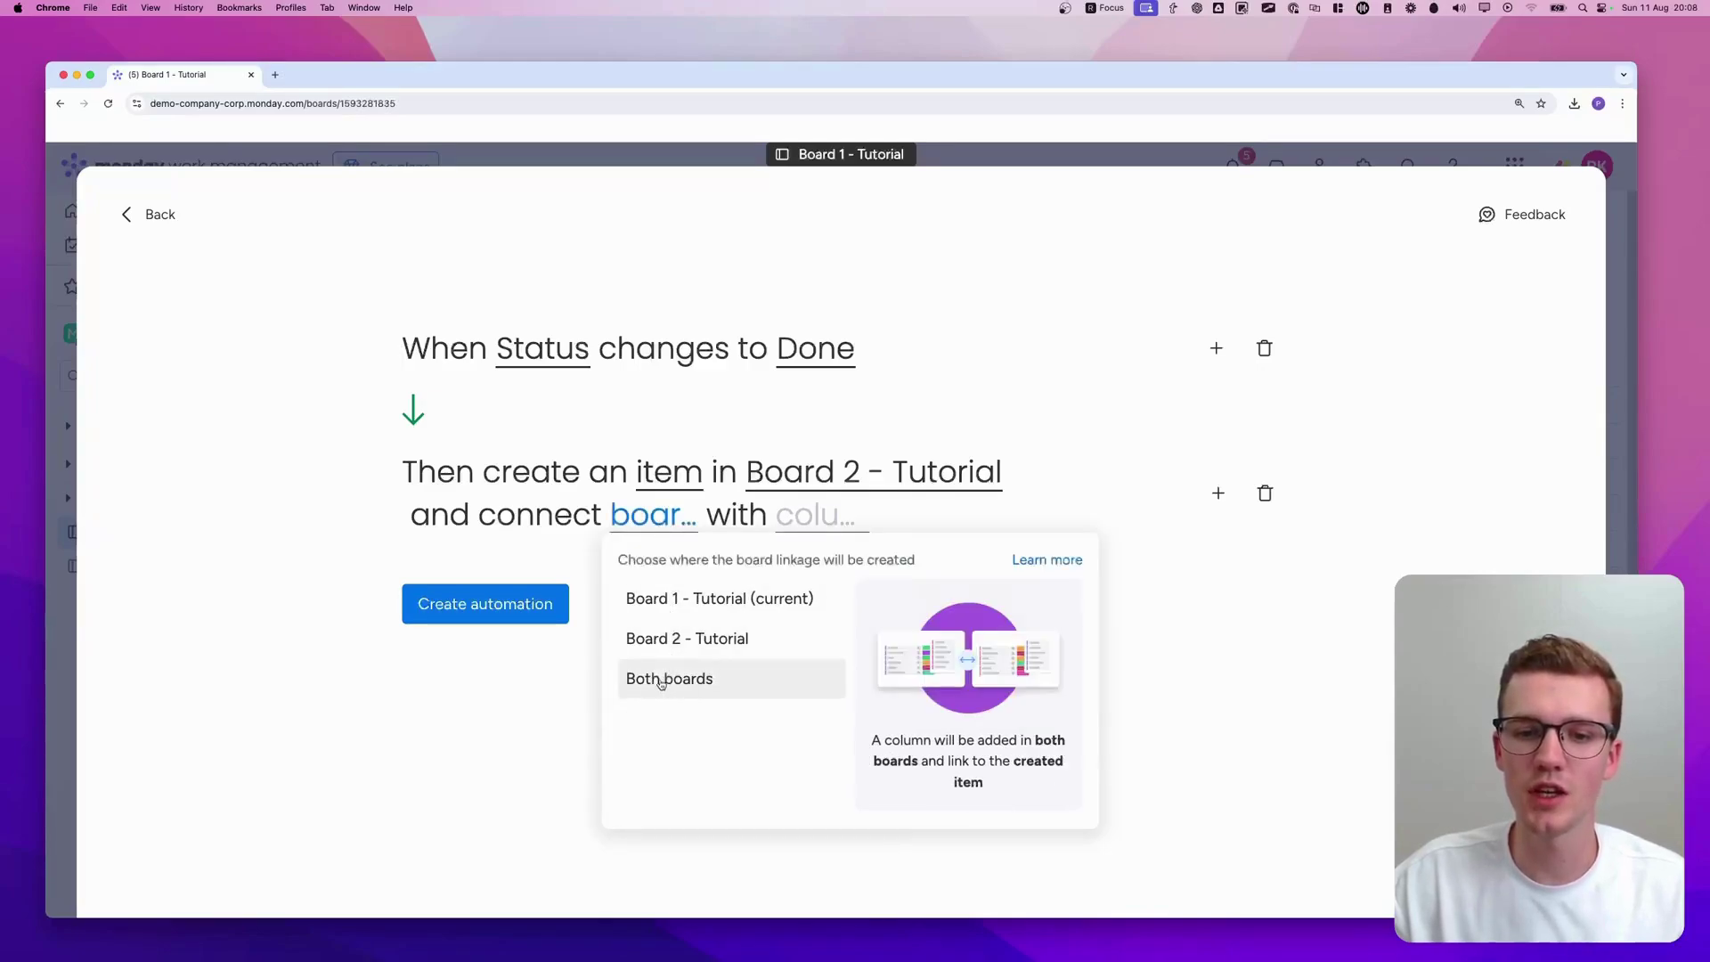
left_click_drag(634, 701, 645, 661)
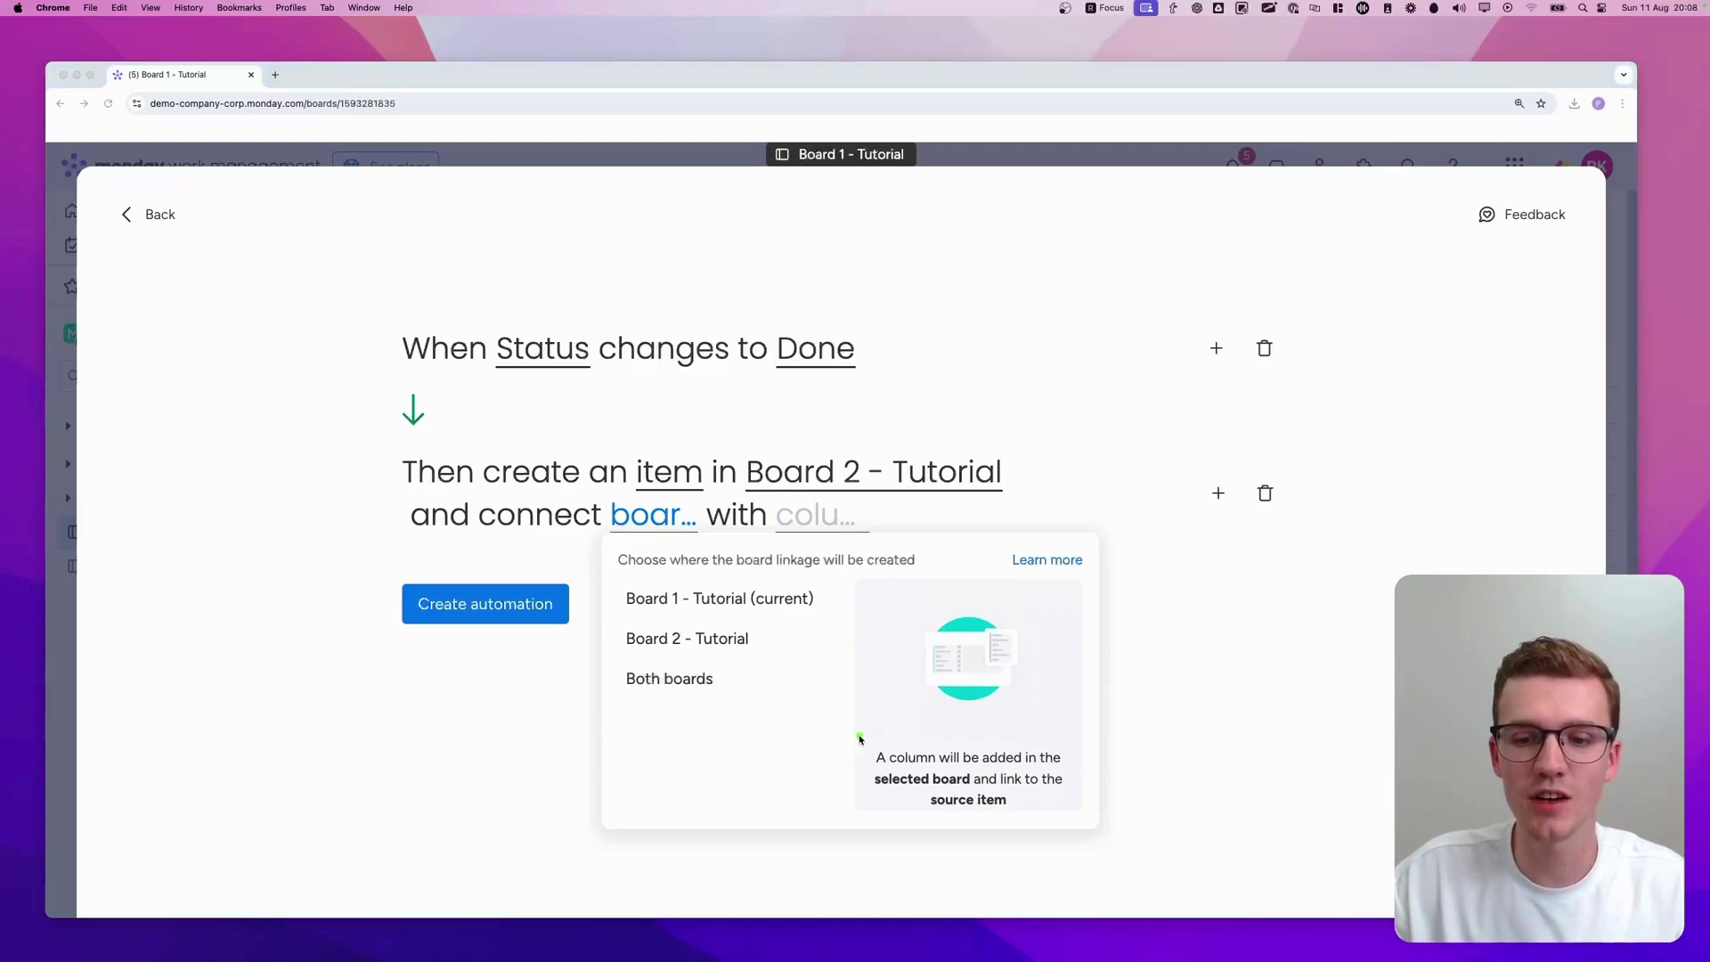
mouse_move(860, 738)
left_mouse_down()
mouse_move(1081, 751)
mouse_move(1081, 812)
mouse_move(860, 829)
mouse_move(865, 758)
left_mouse_up()
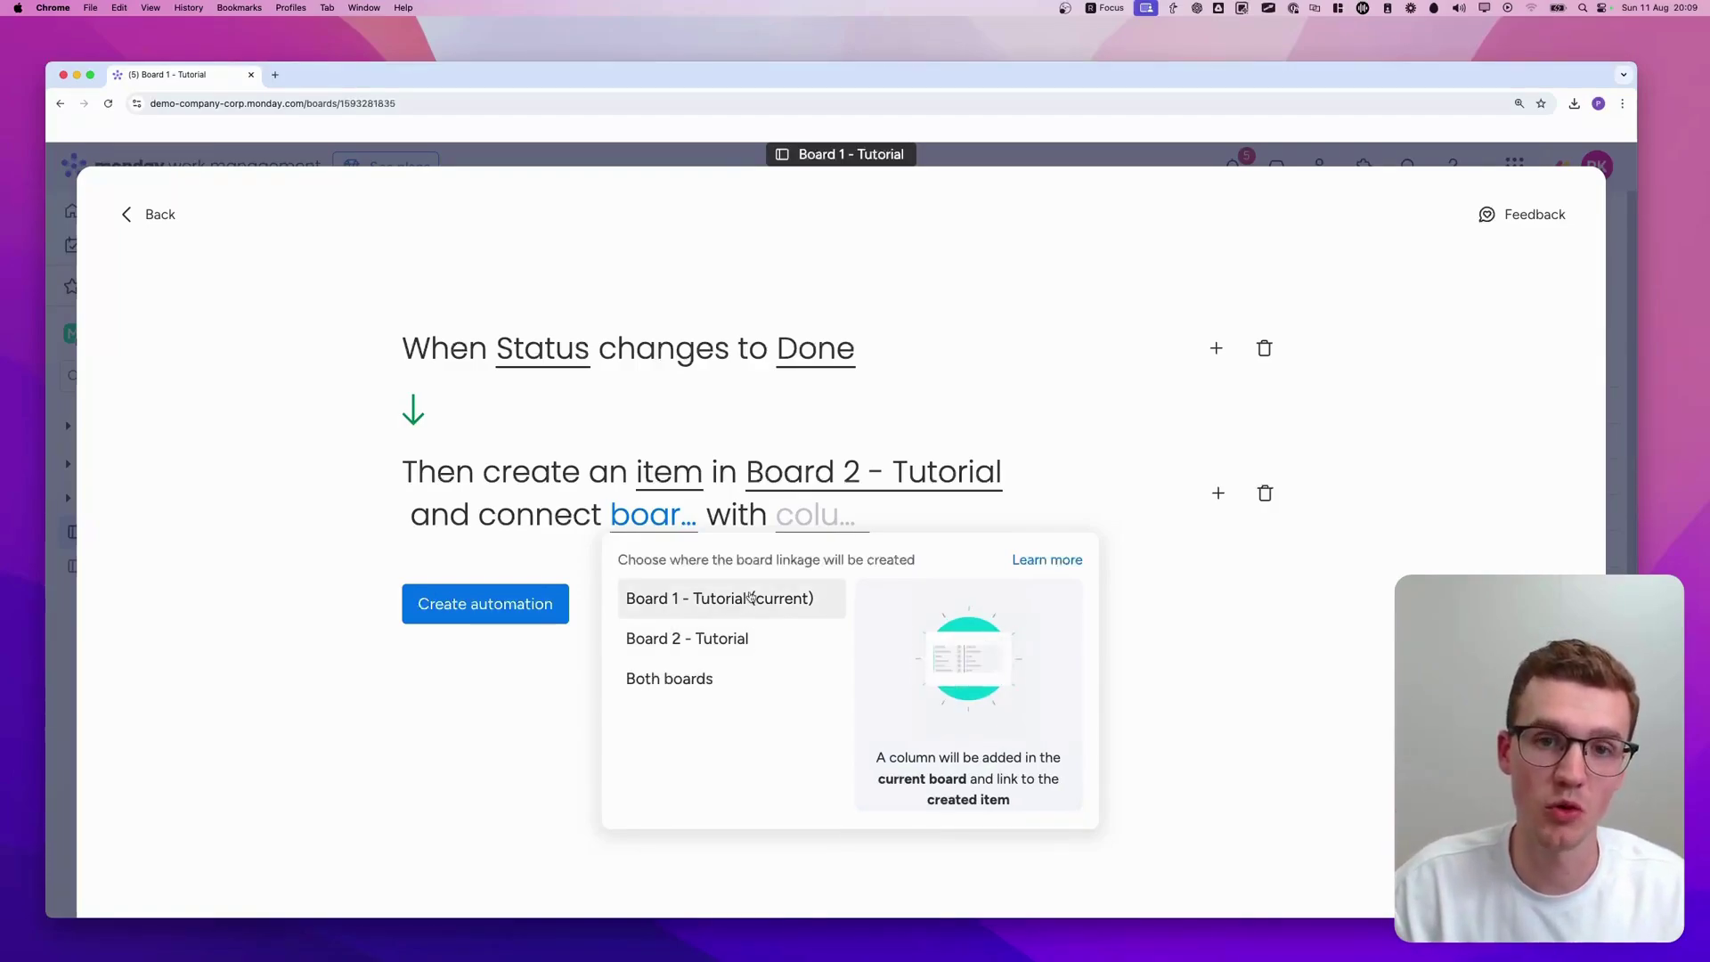
mouse_move(633, 610)
left_mouse_down()
mouse_move(813, 605)
mouse_move(685, 608)
mouse_move(641, 653)
mouse_move(667, 633)
left_mouse_up()
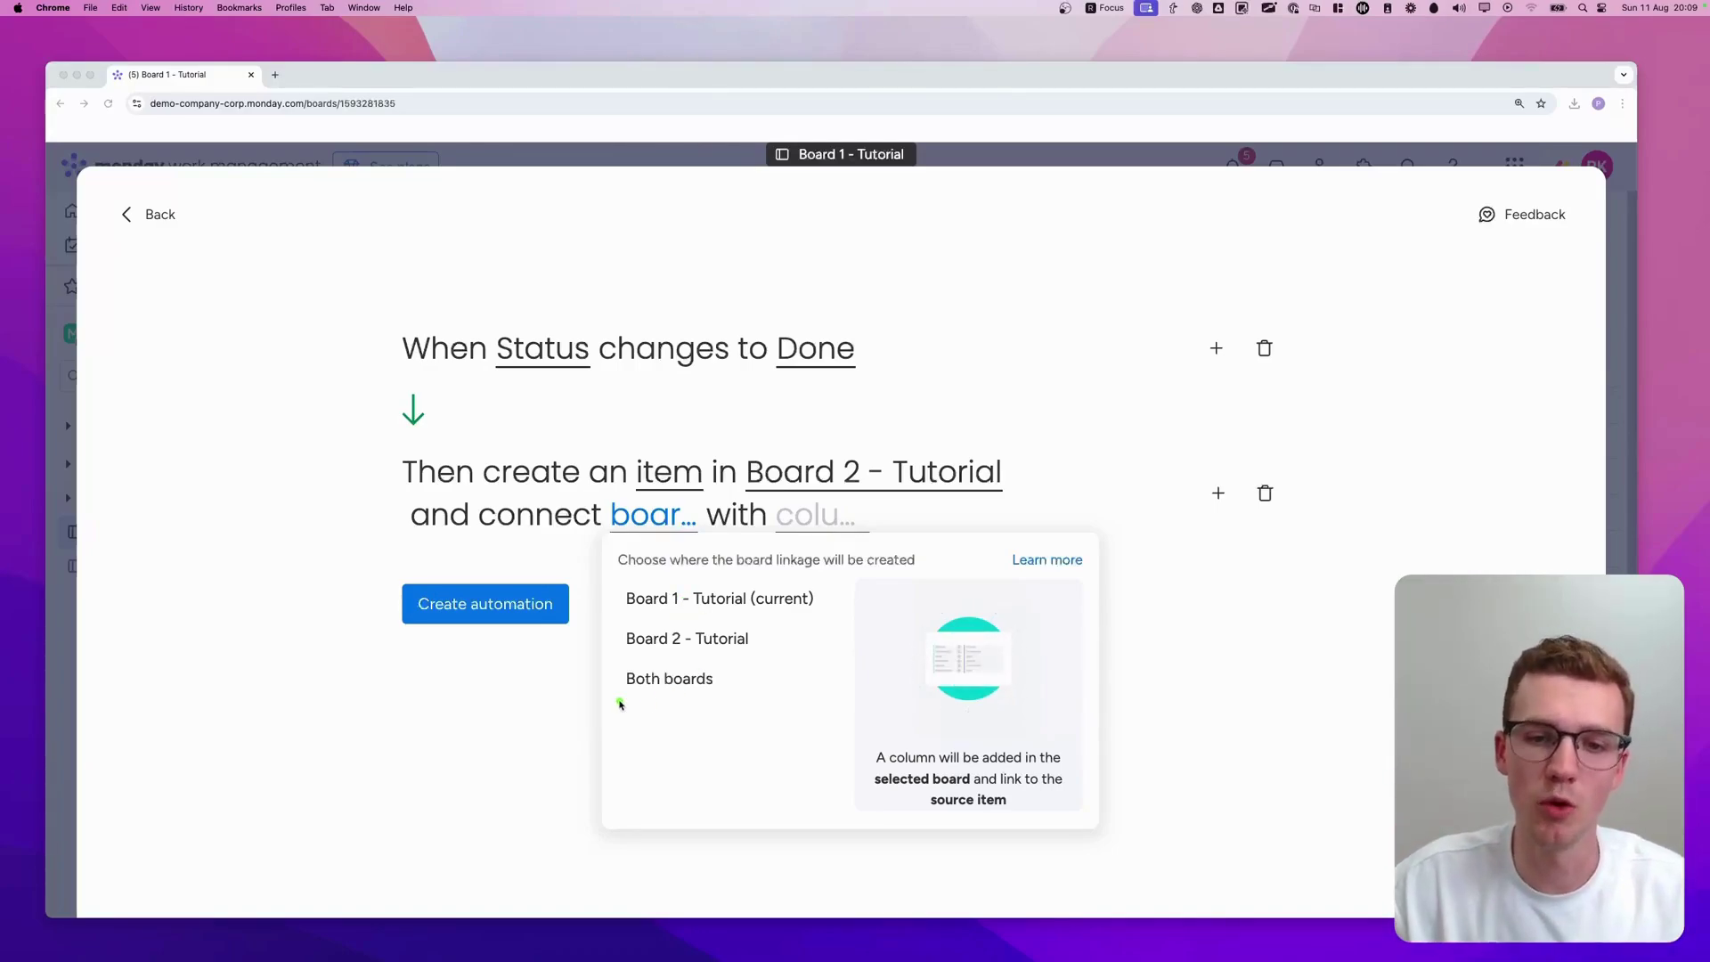
left_click_drag(621, 704, 744, 690)
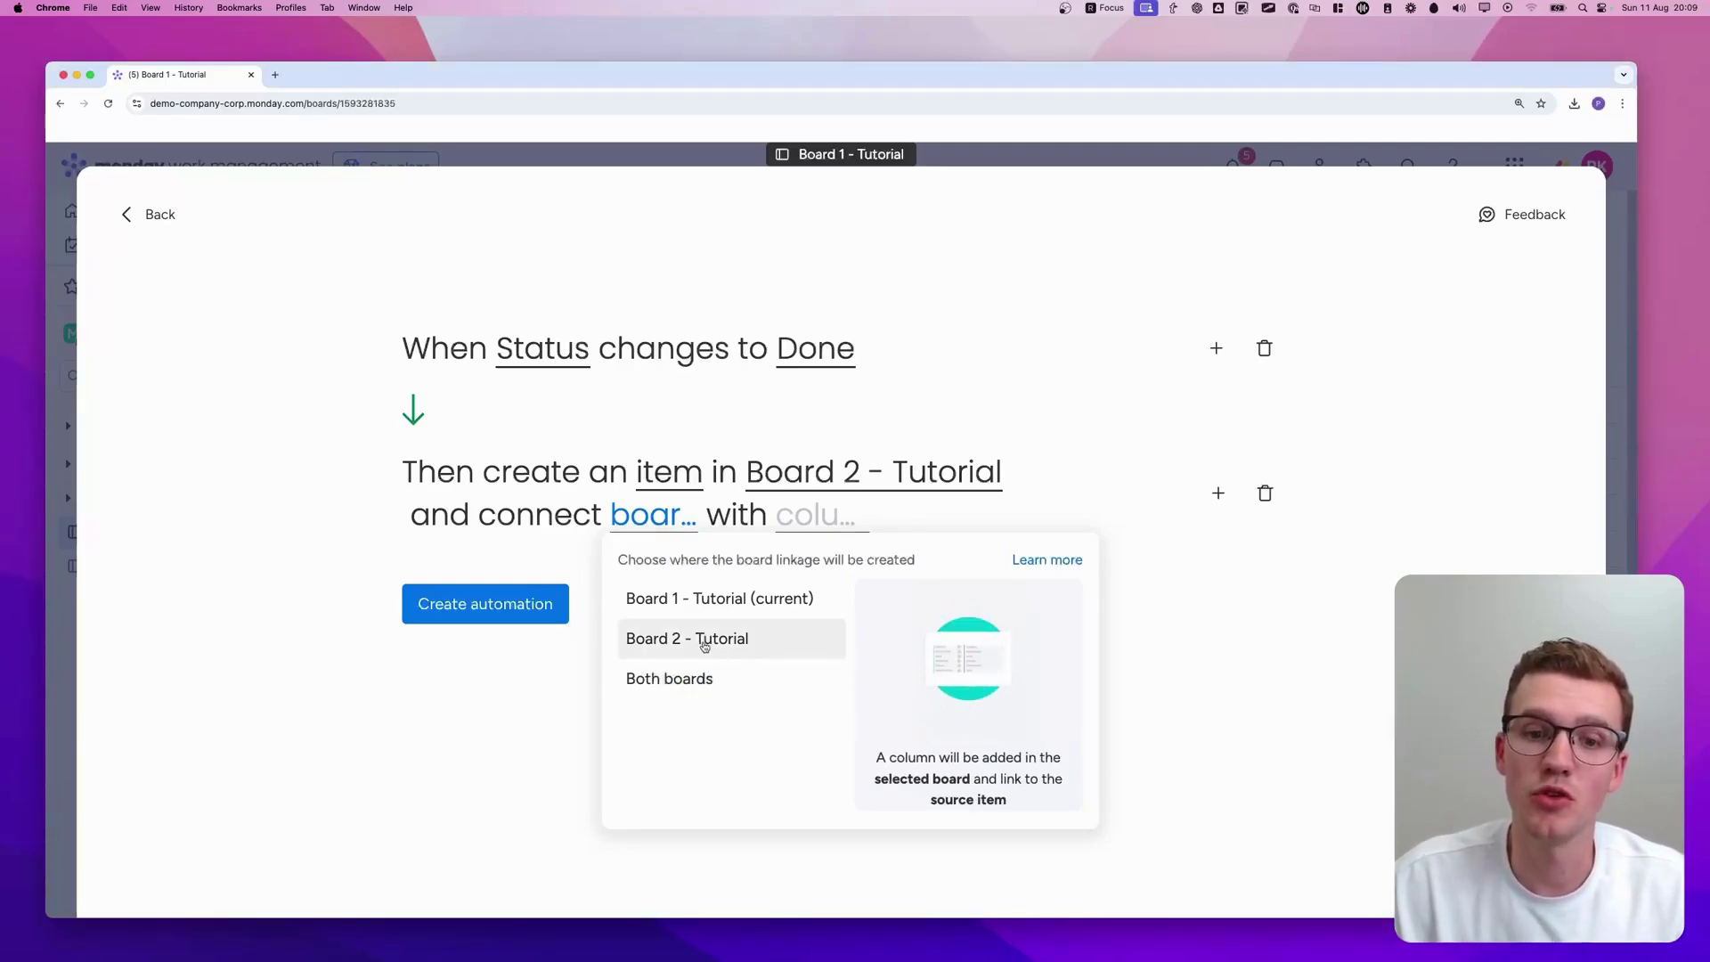
Step: Create the linkage in both boards and add a new connect boards column
left_click(668, 680)
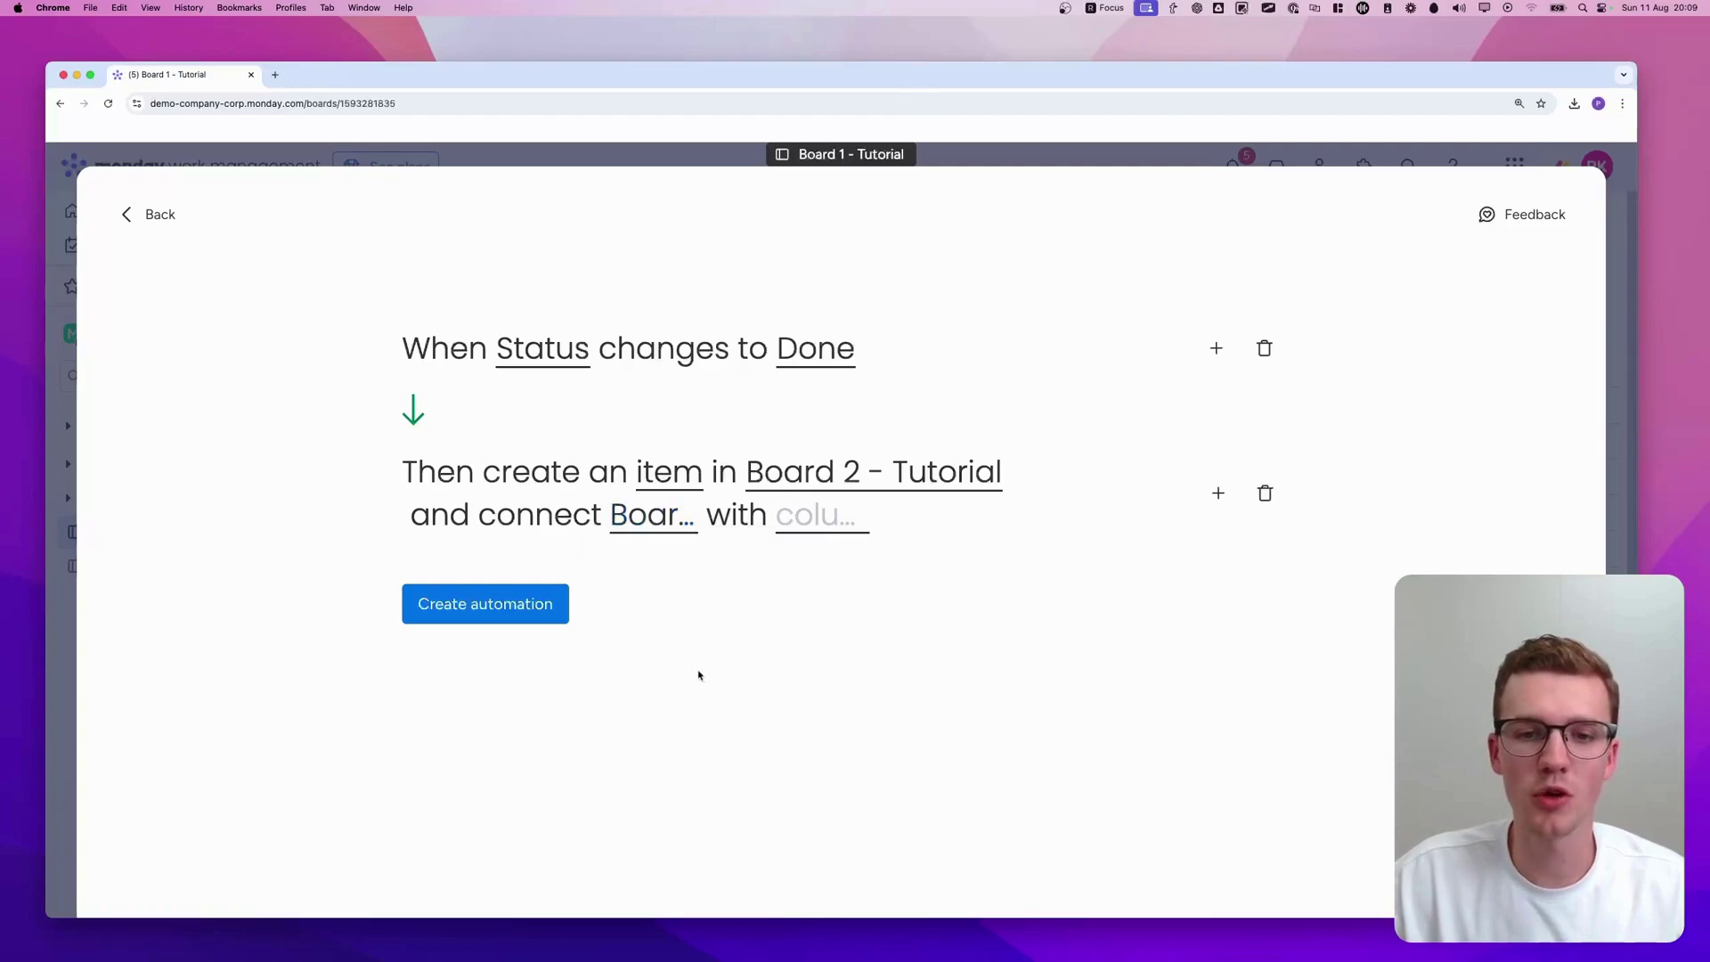
left_click(821, 522)
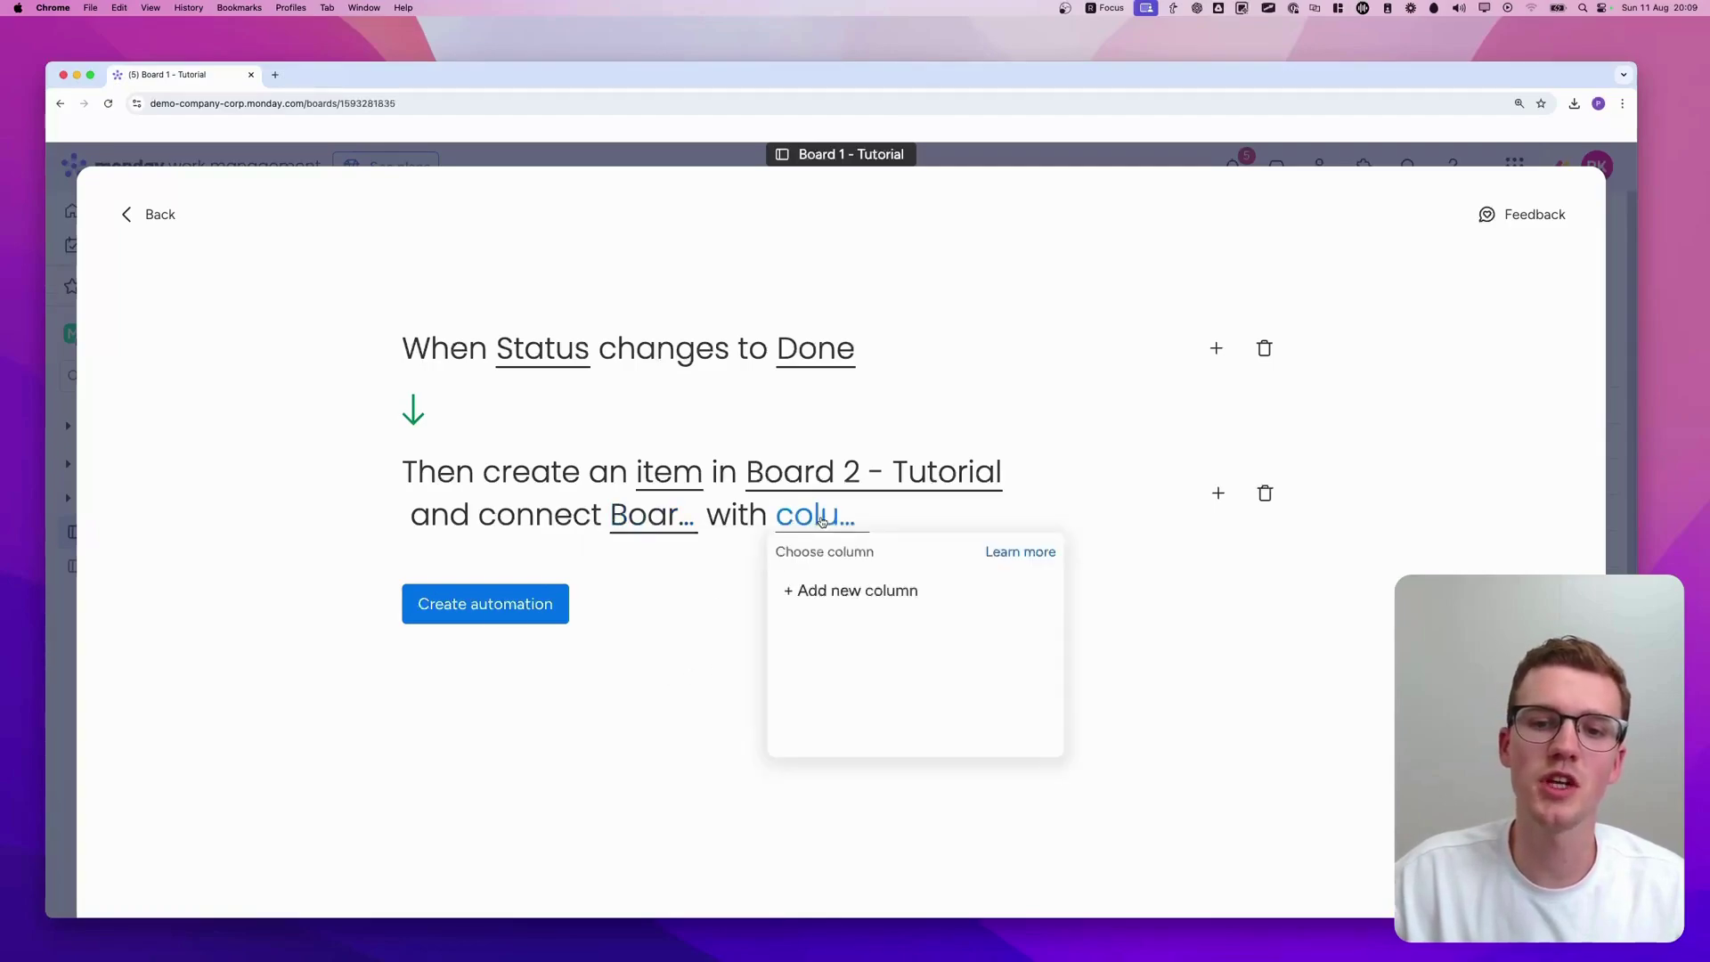
left_click(878, 594)
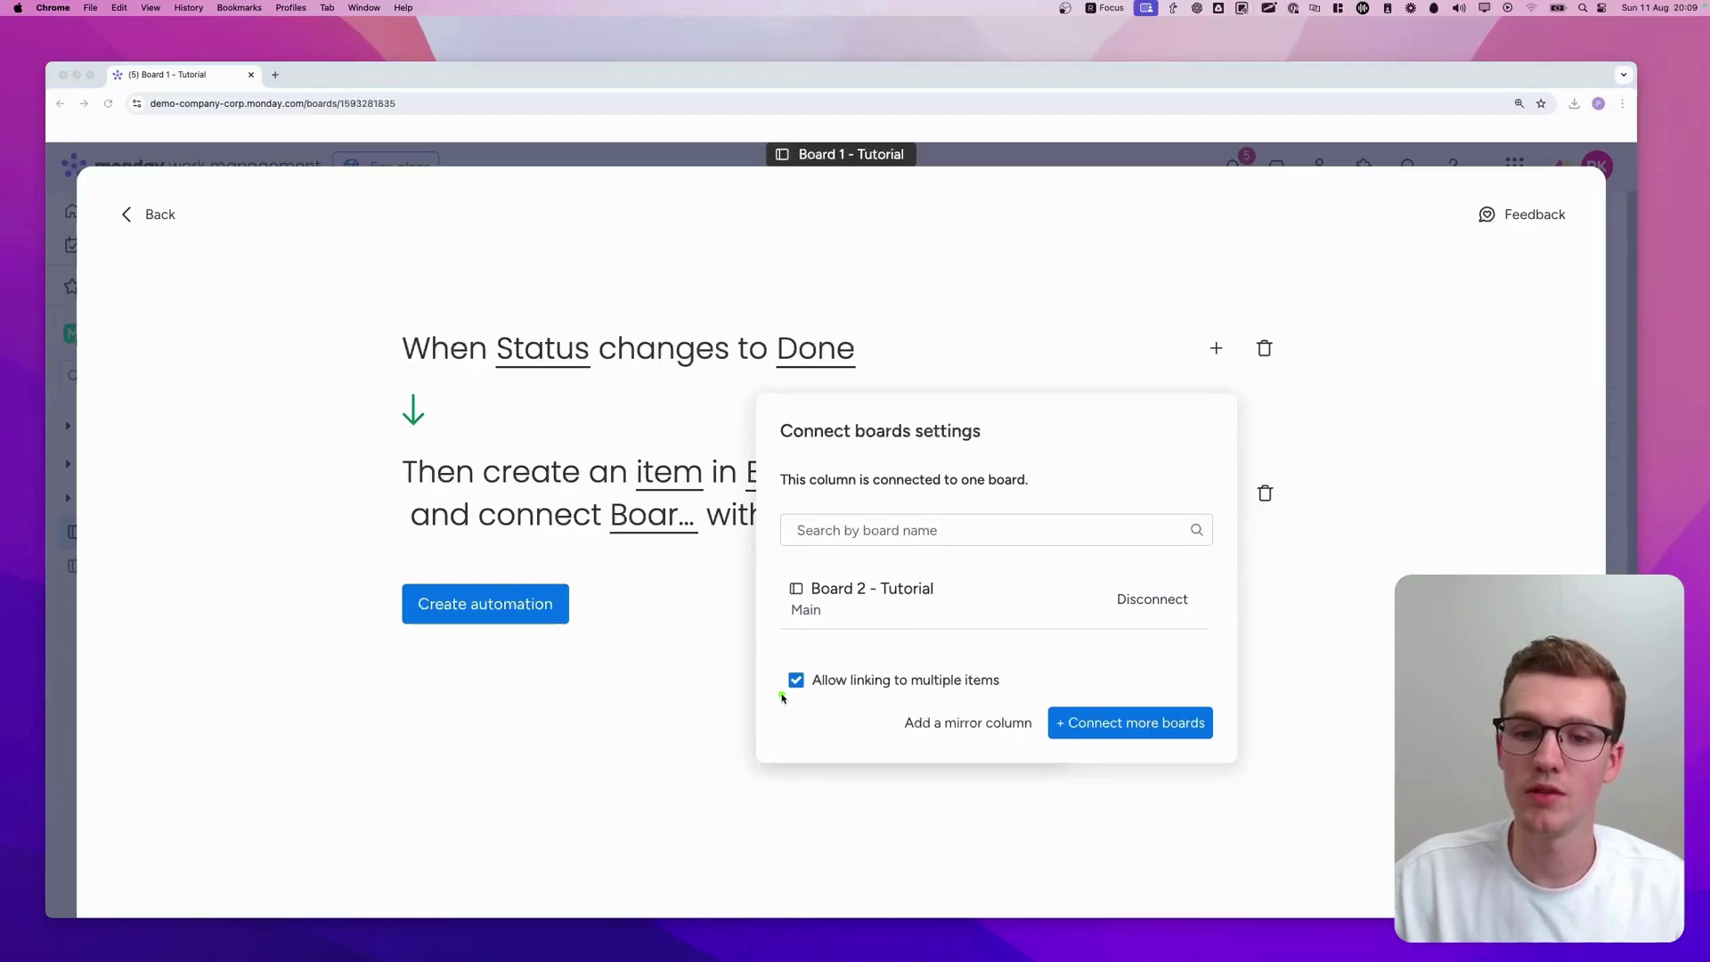
mouse_move(783, 698)
left_mouse_down()
mouse_move(1073, 695)
mouse_move(757, 684)
mouse_move(872, 693)
left_mouse_up()
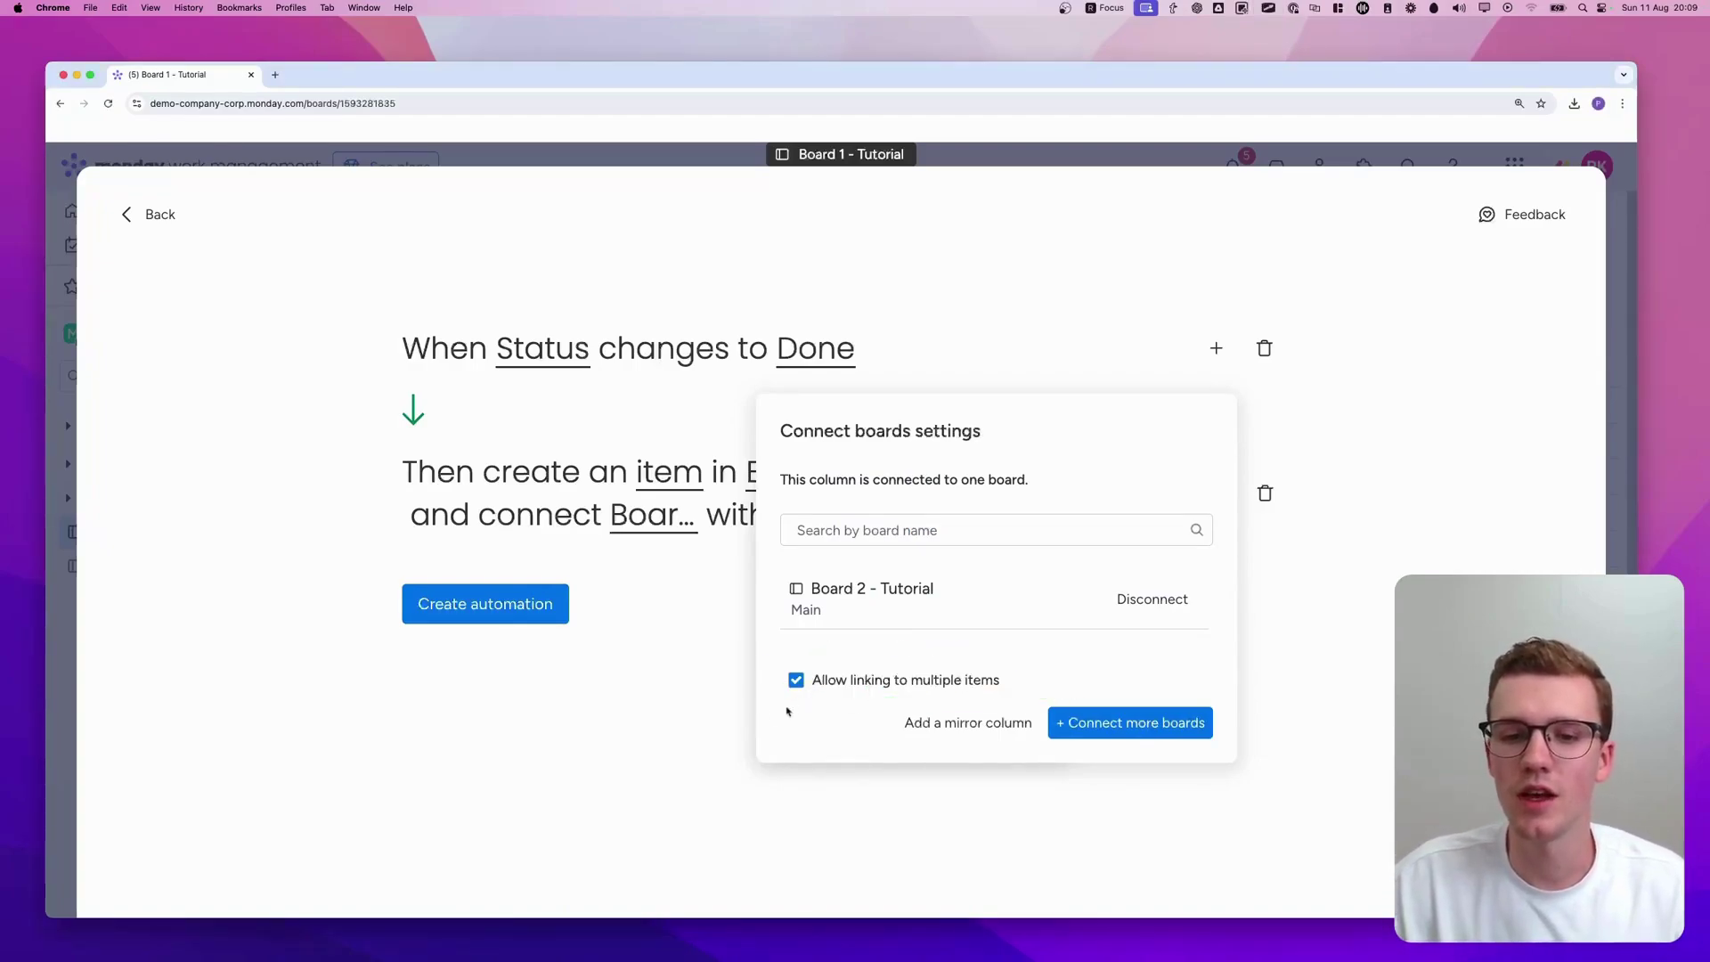
left_click(743, 607)
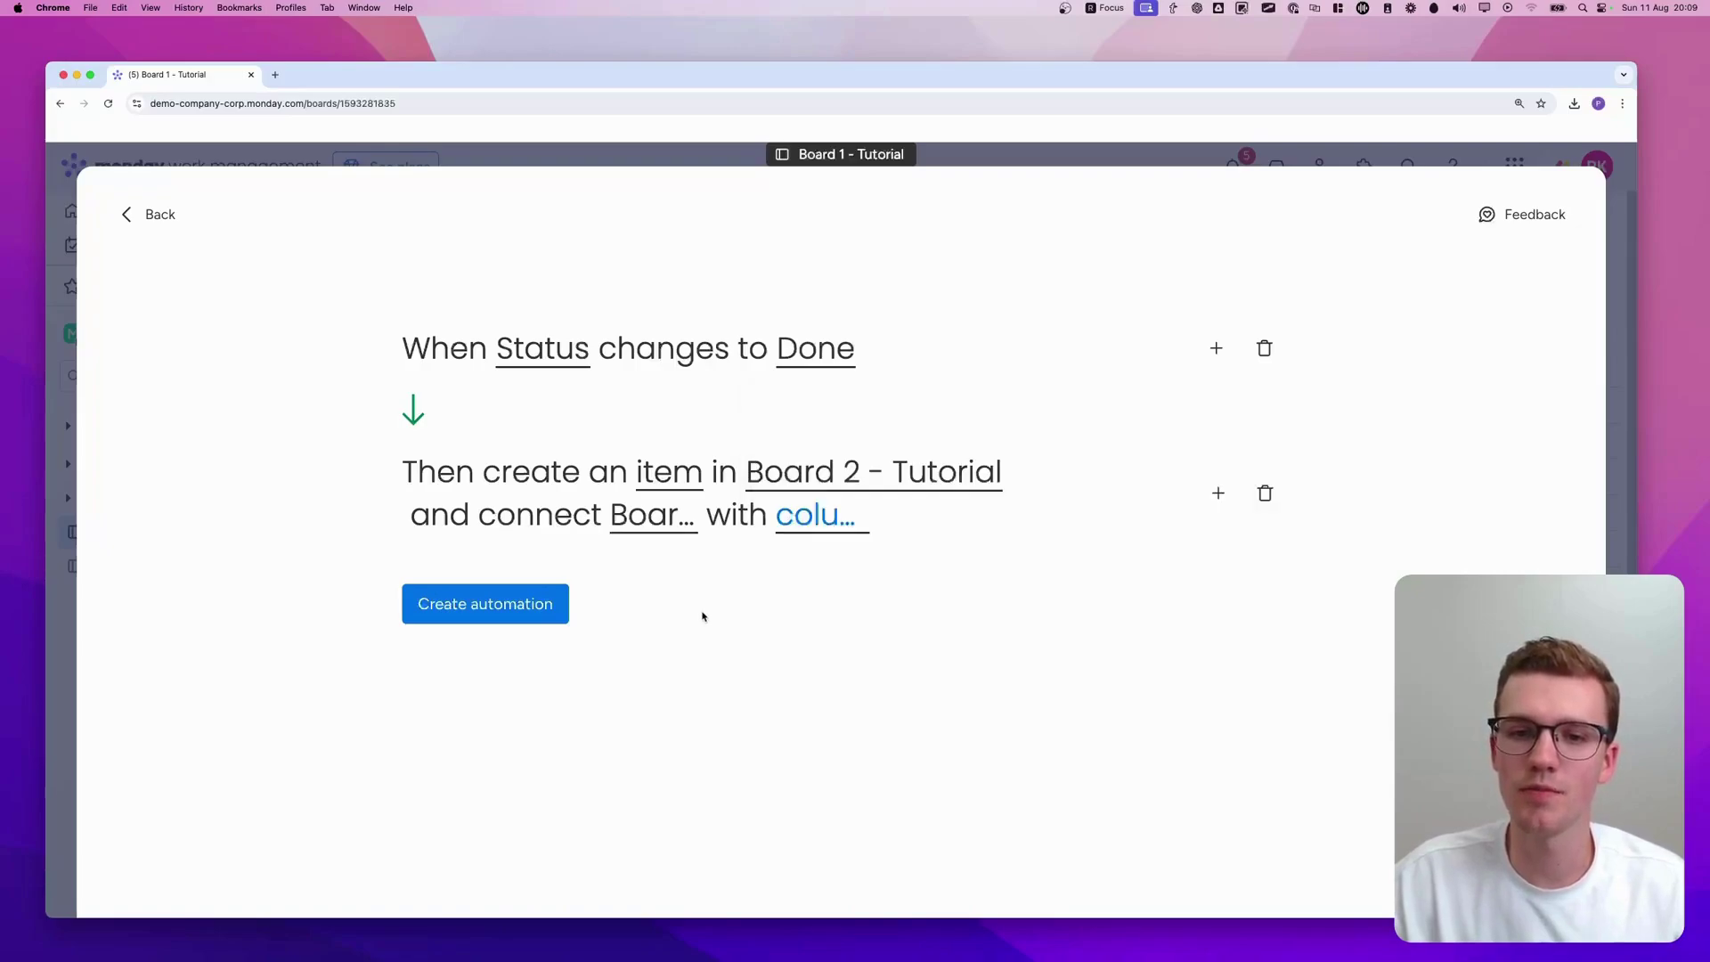
Step: Connect through the Board 2 - Tutorial column and create the automation
left_click(837, 531)
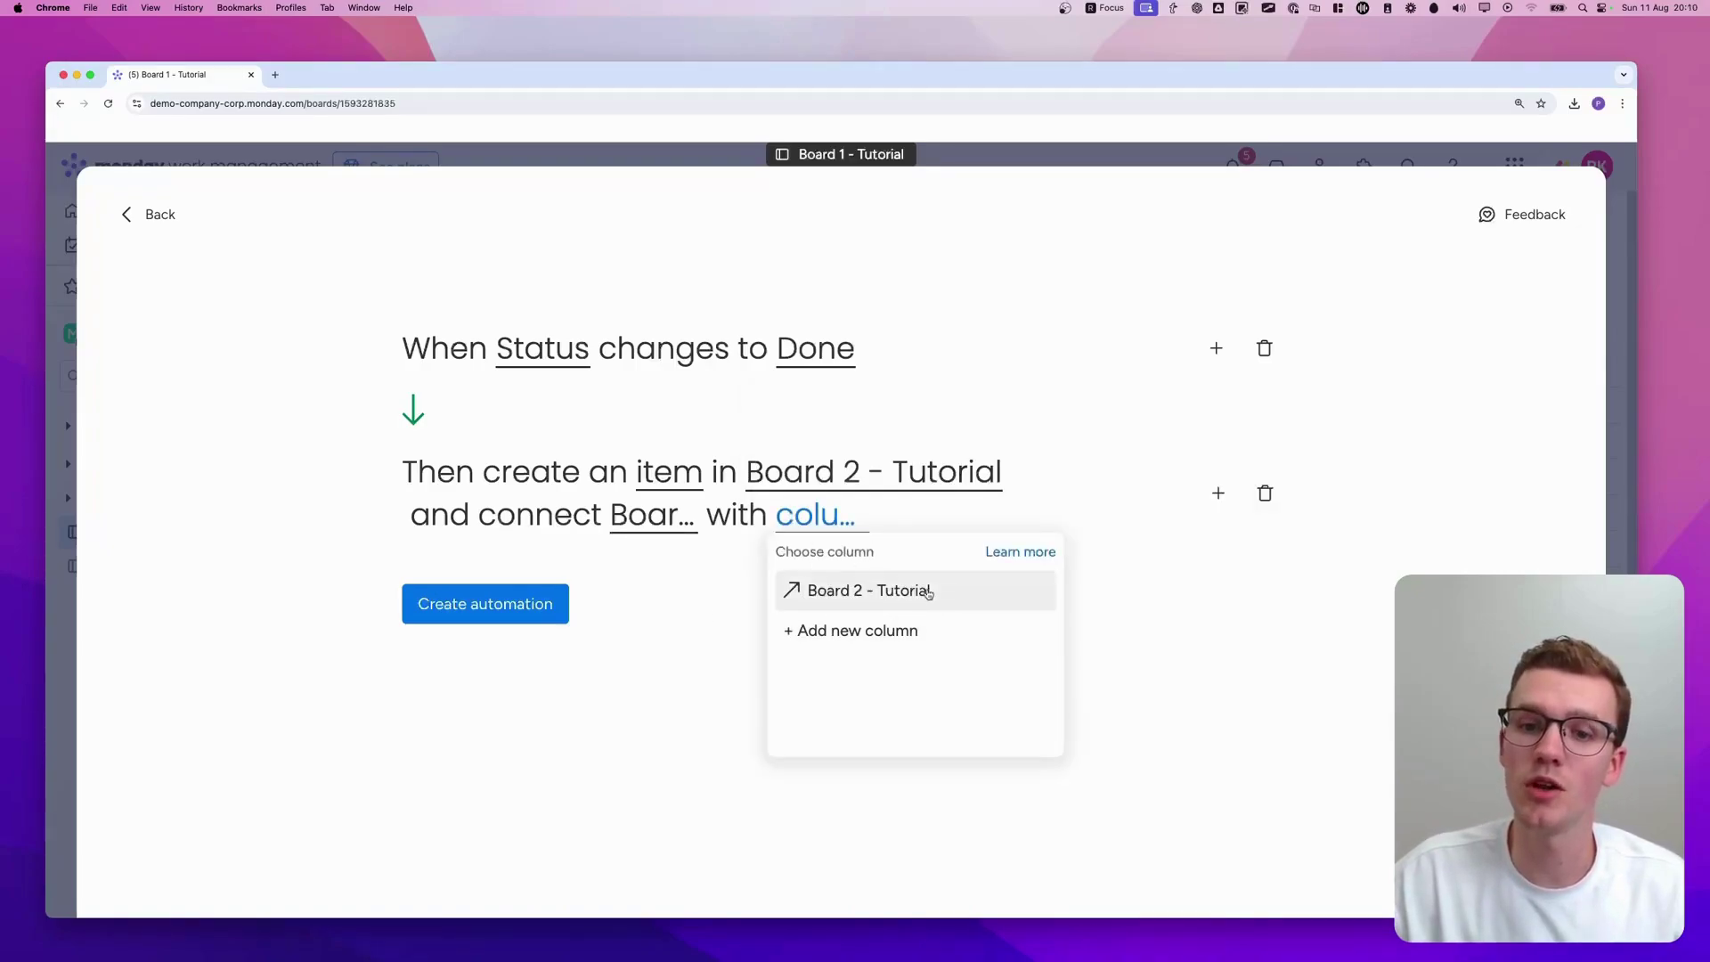
left_click(870, 593)
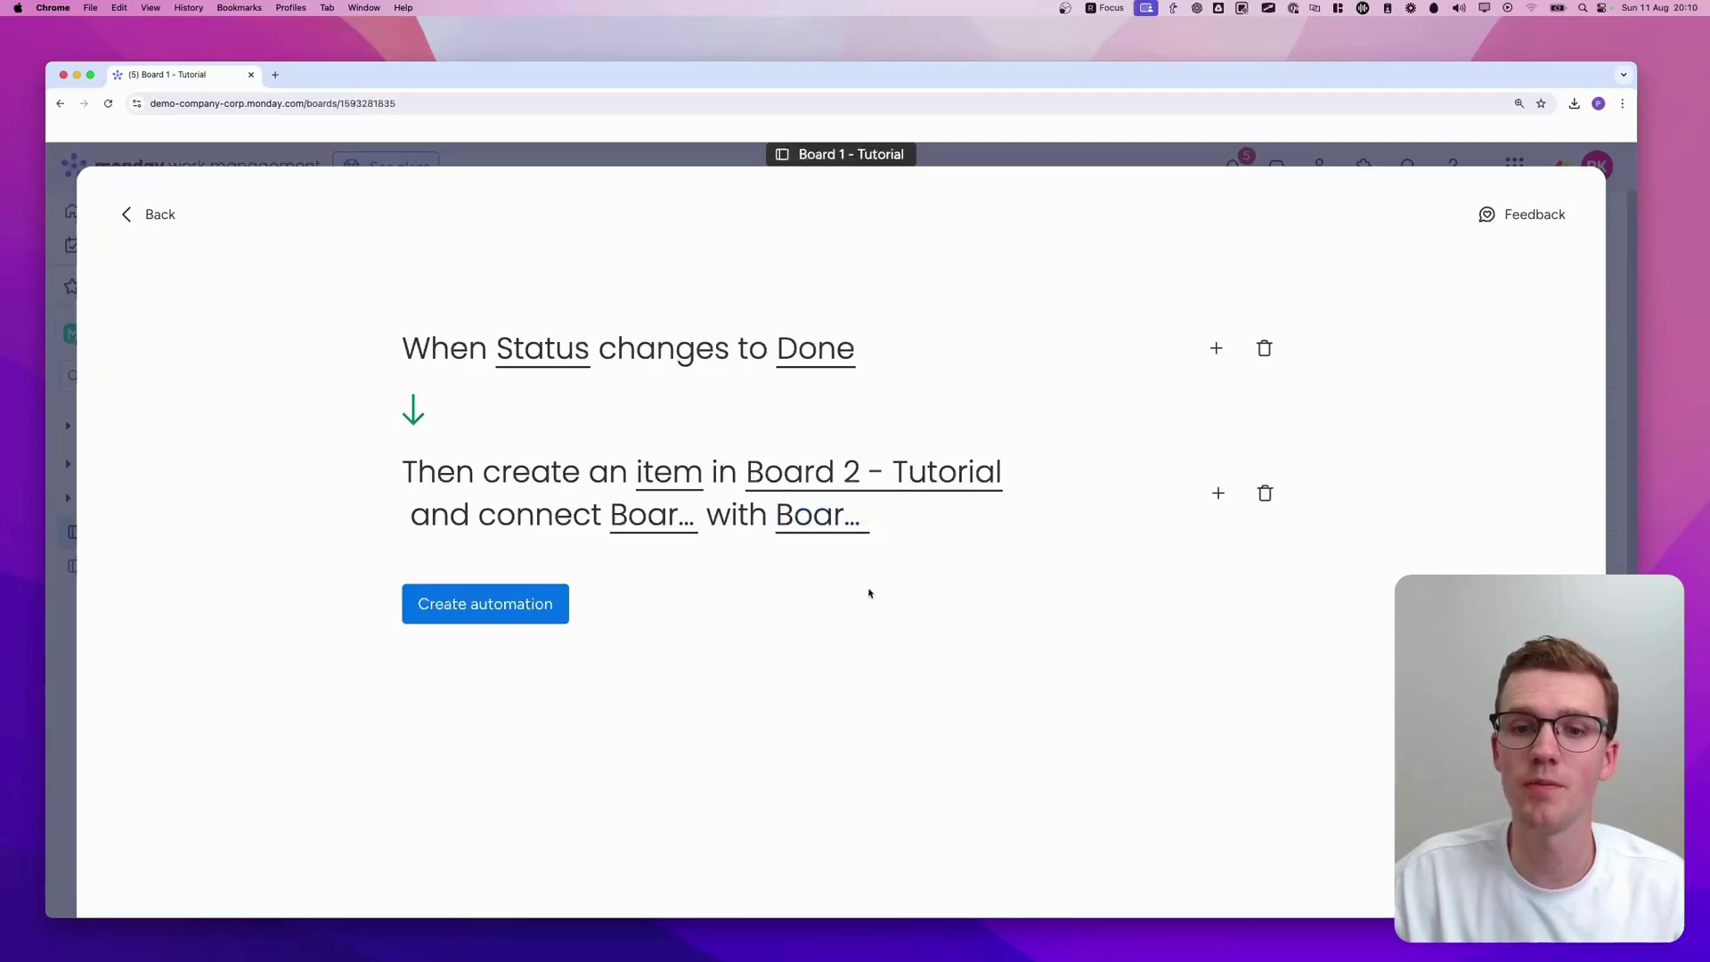
left_click(483, 603)
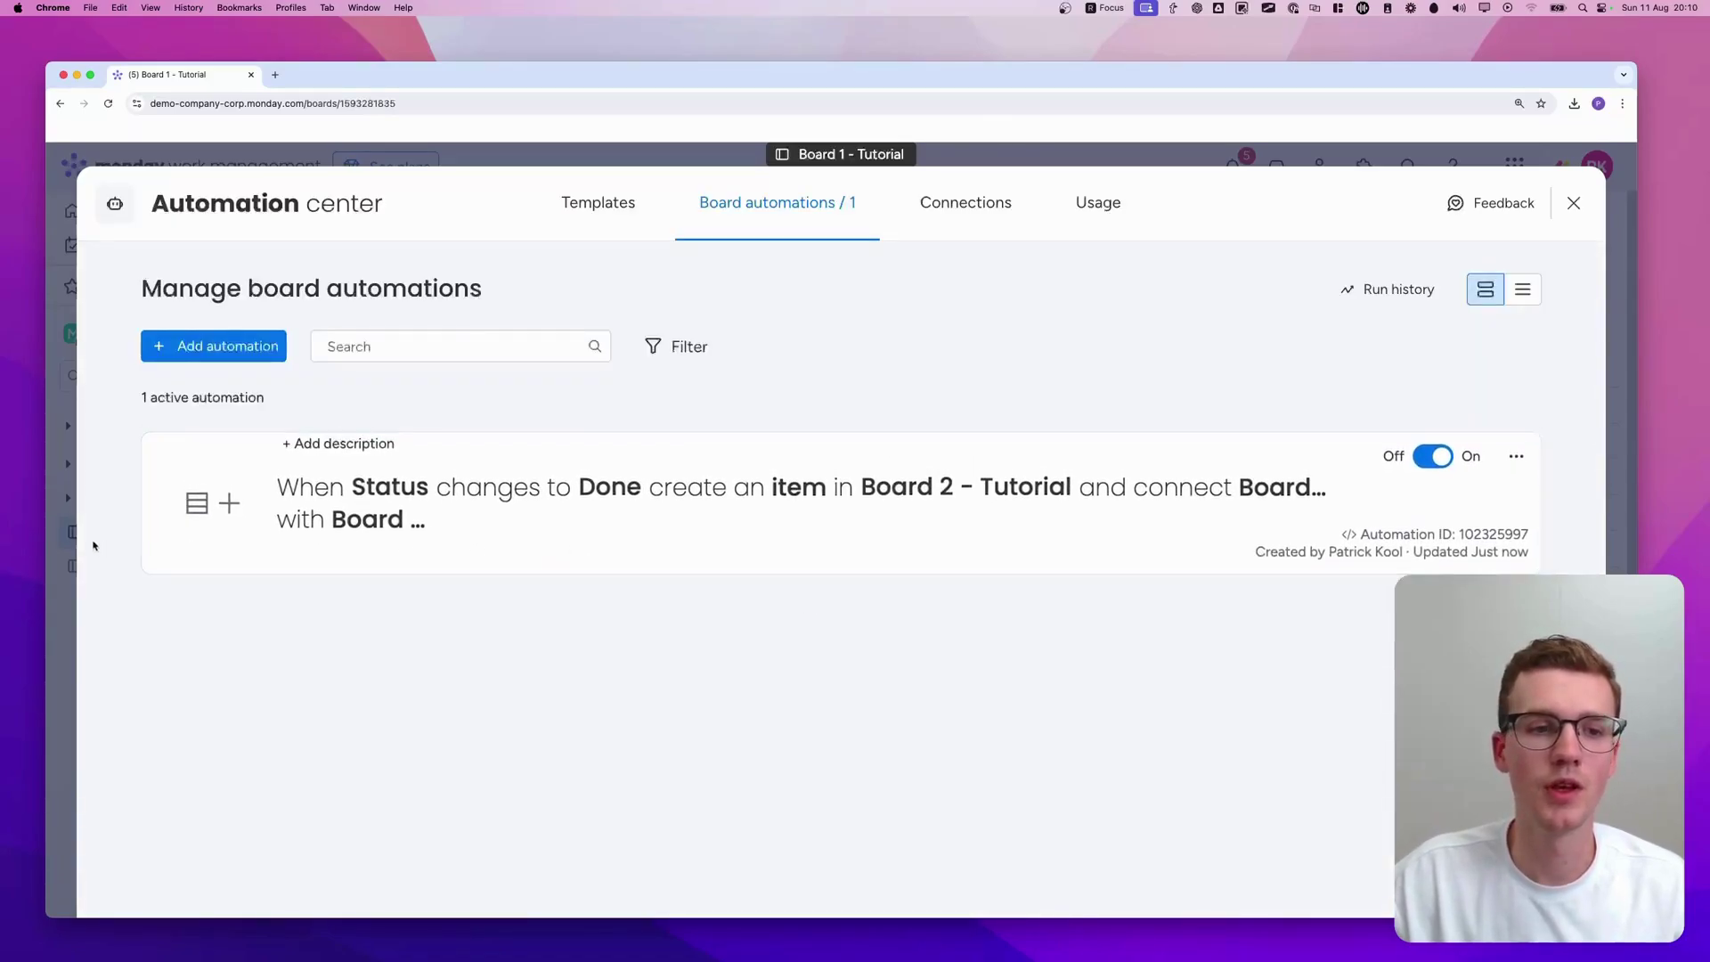
Step: Close the Automation center, glance at Board 2 - Tutorial, and return to Board 1 - Tutorial
left_click(61, 543)
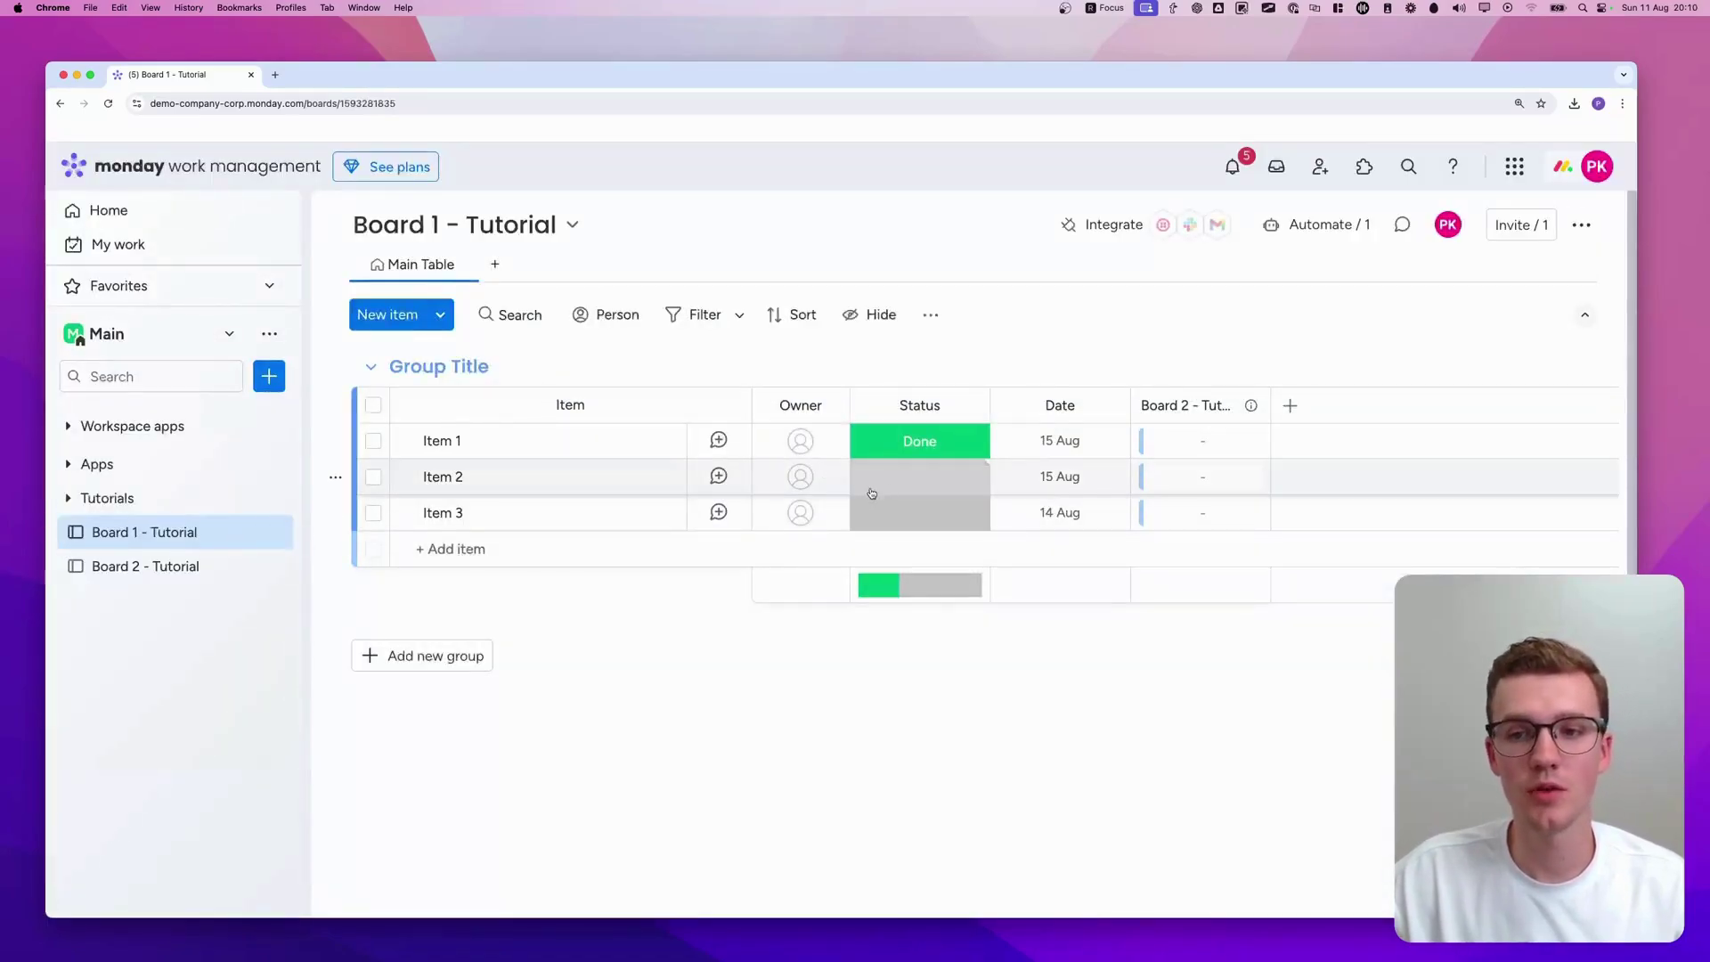
mouse_move(1145, 374)
left_mouse_down()
mouse_move(1271, 378)
mouse_move(1264, 534)
mouse_move(1146, 377)
mouse_move(1313, 396)
mouse_move(1147, 425)
mouse_move(1145, 389)
left_mouse_up()
left_click(190, 574)
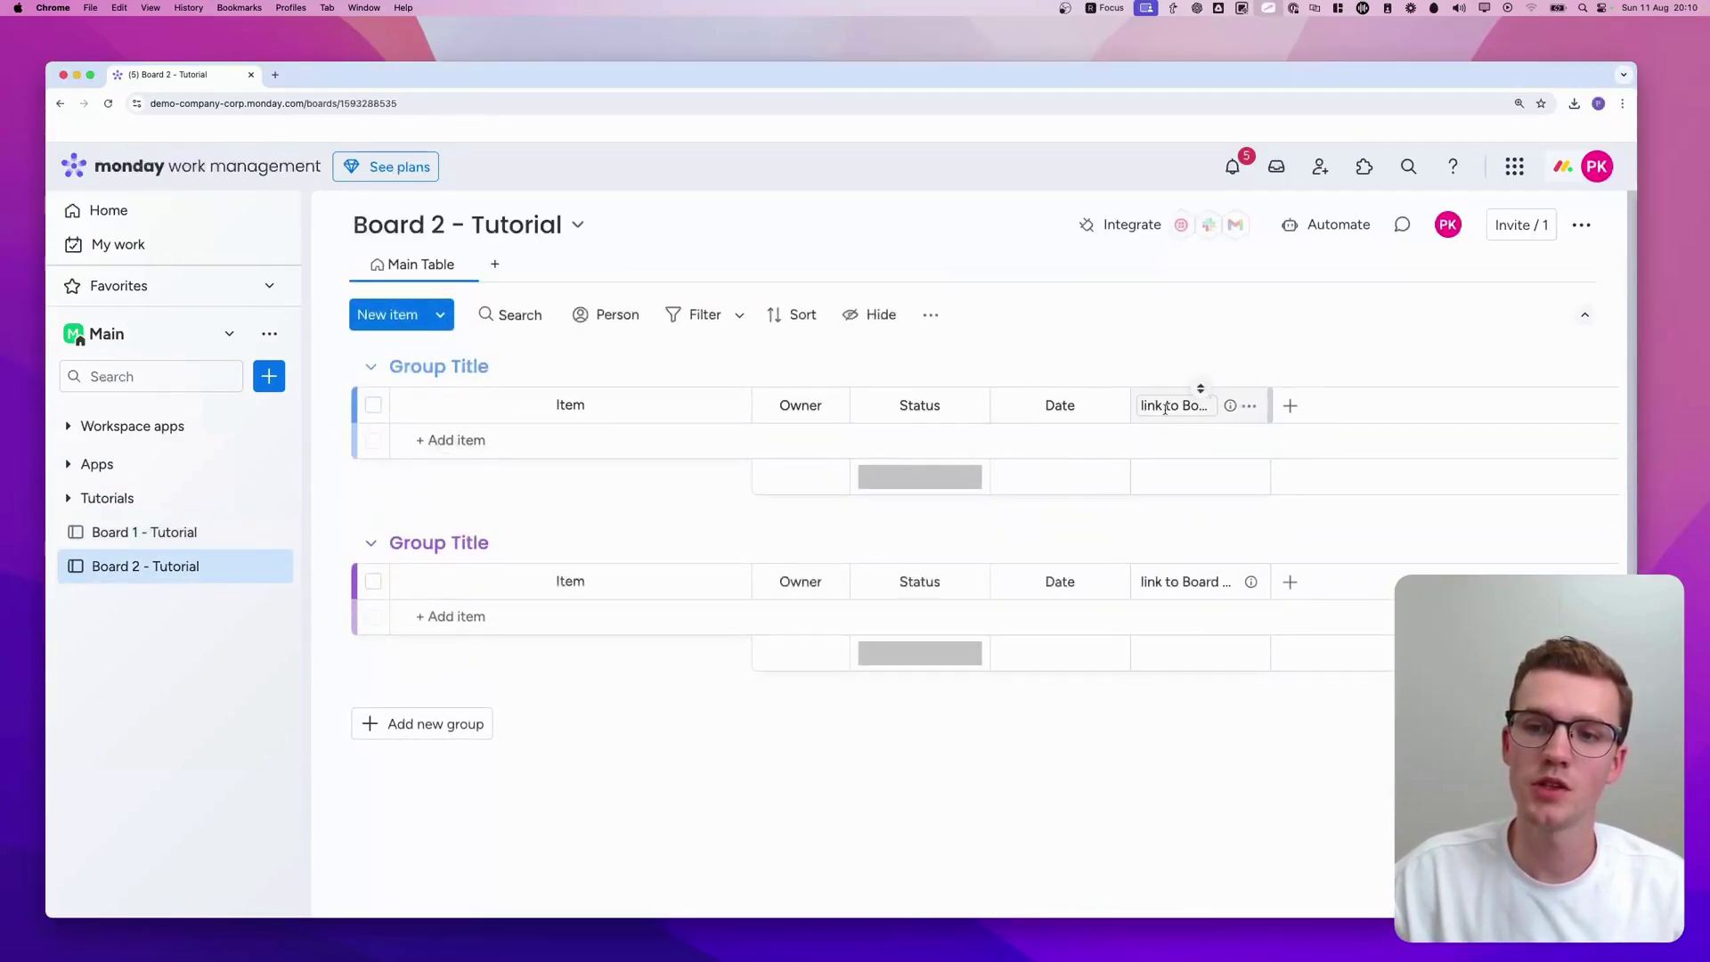
left_click(259, 532)
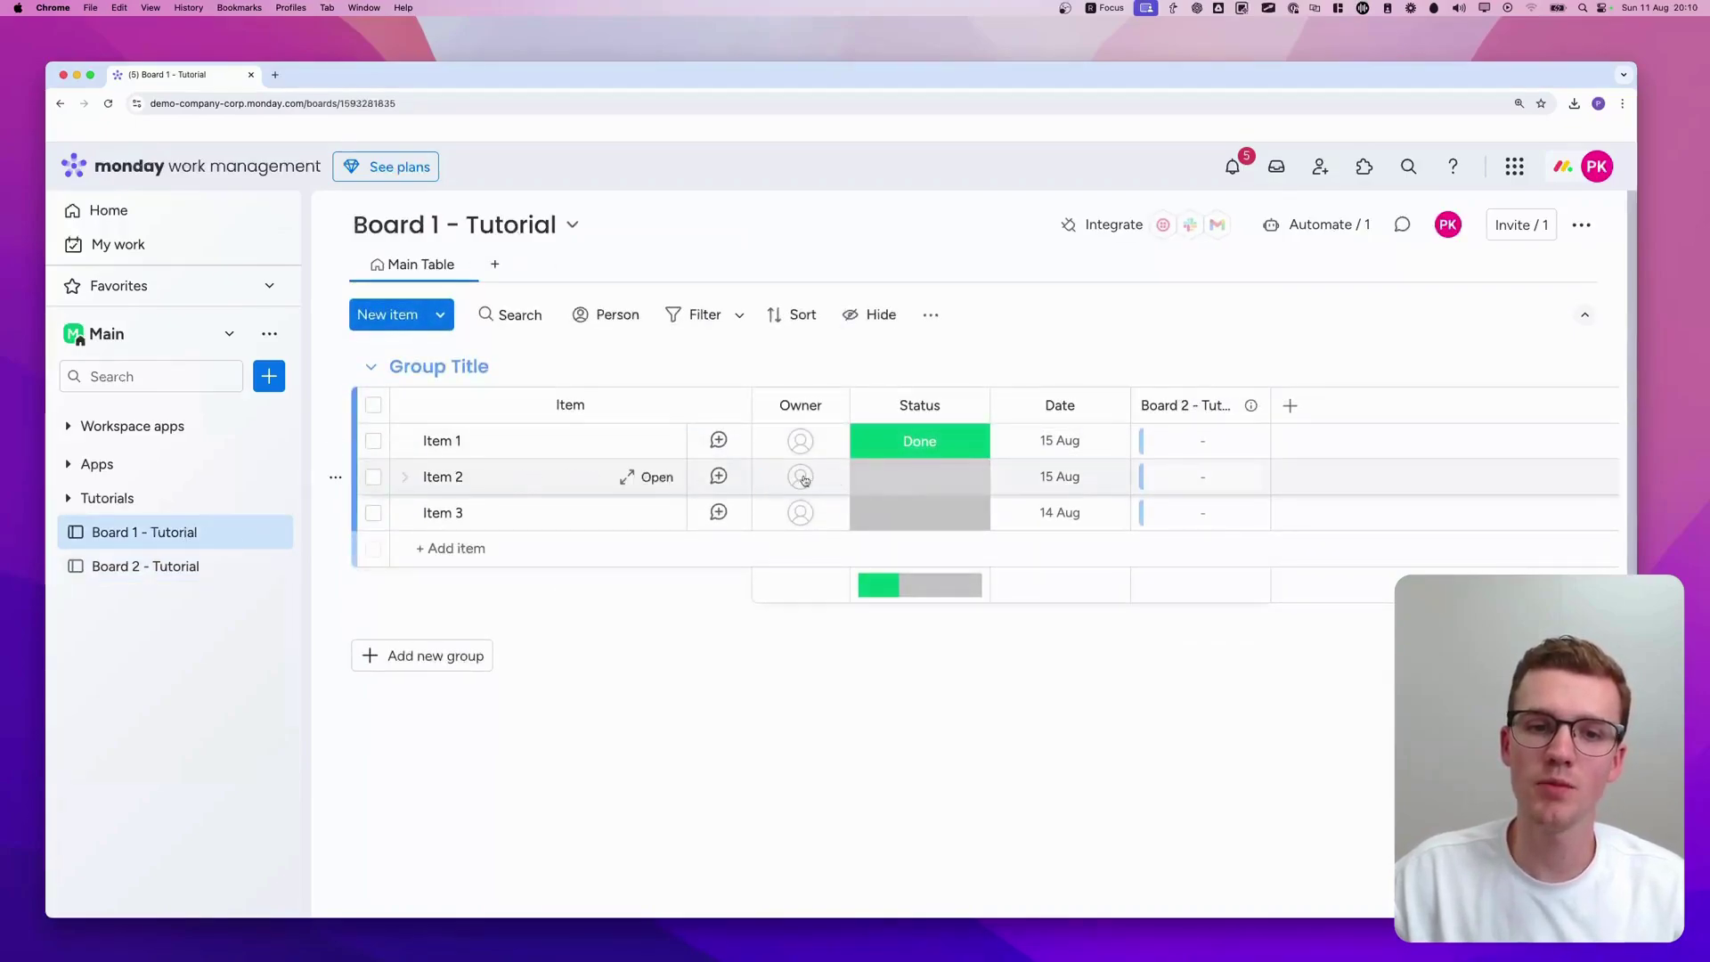
Step: Mark Item 2 as Done and open its linked 'Item 2 &' card from the connect column
left_click(913, 482)
left_click(868, 622)
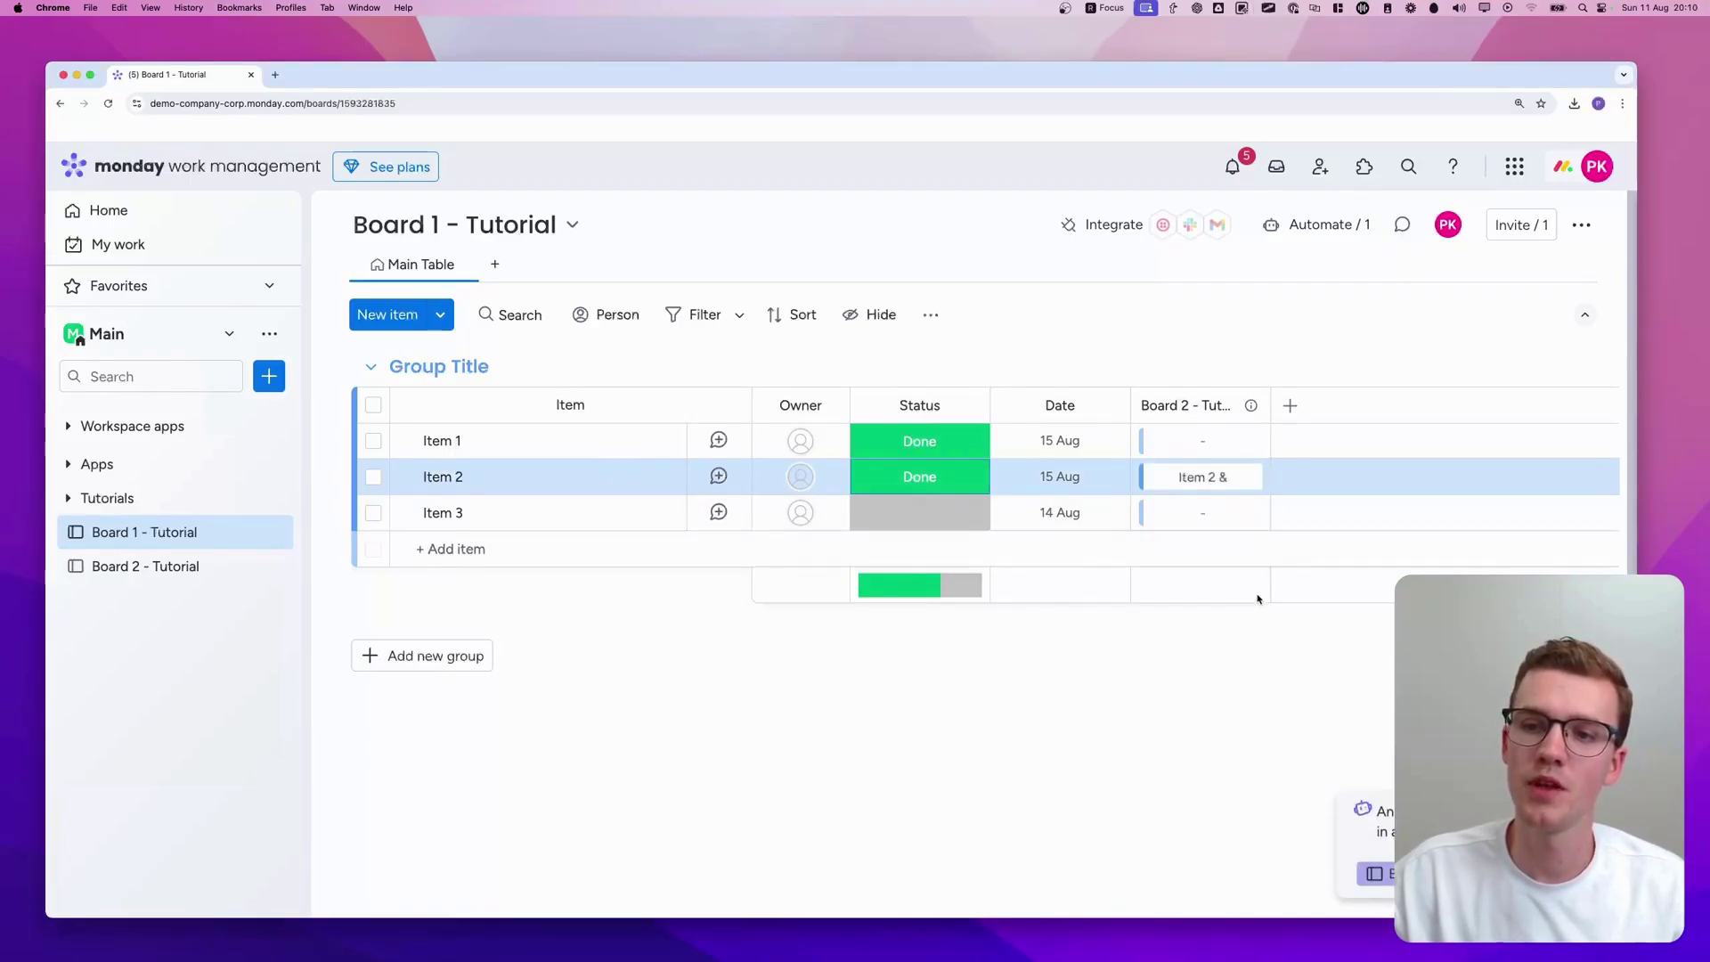
left_click(1221, 481)
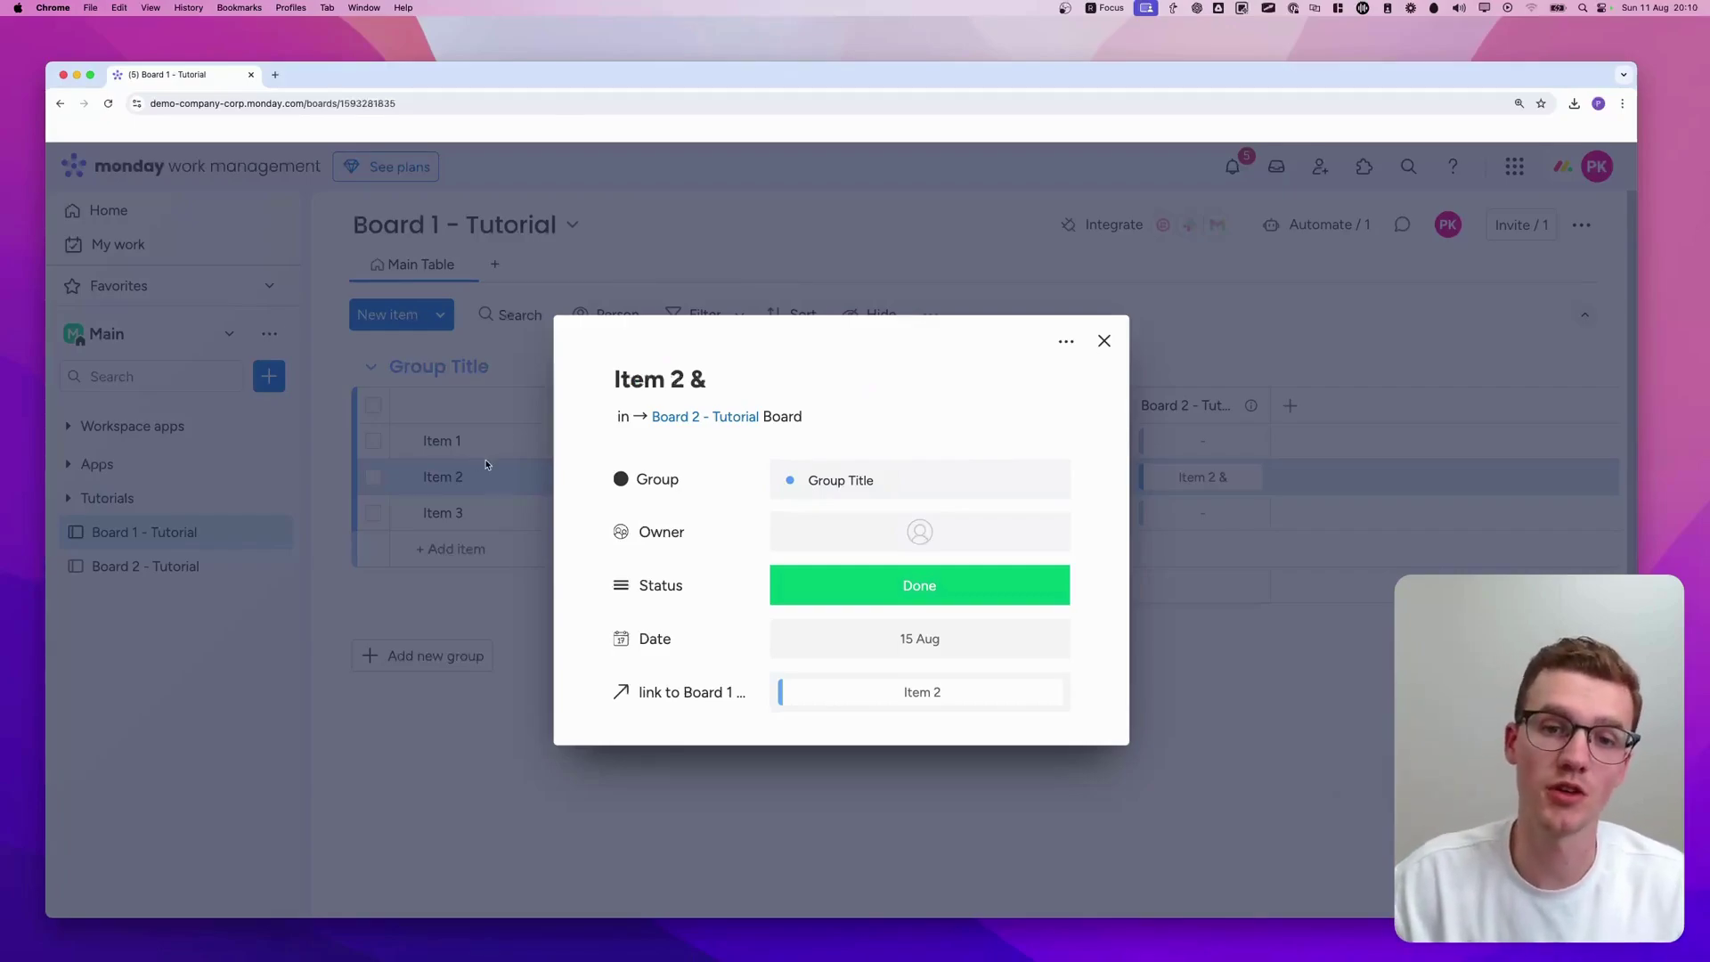
Step: Close the 'Item 2 &' card and view Board 2 - Tutorial with the new linked item
left_click(486, 464)
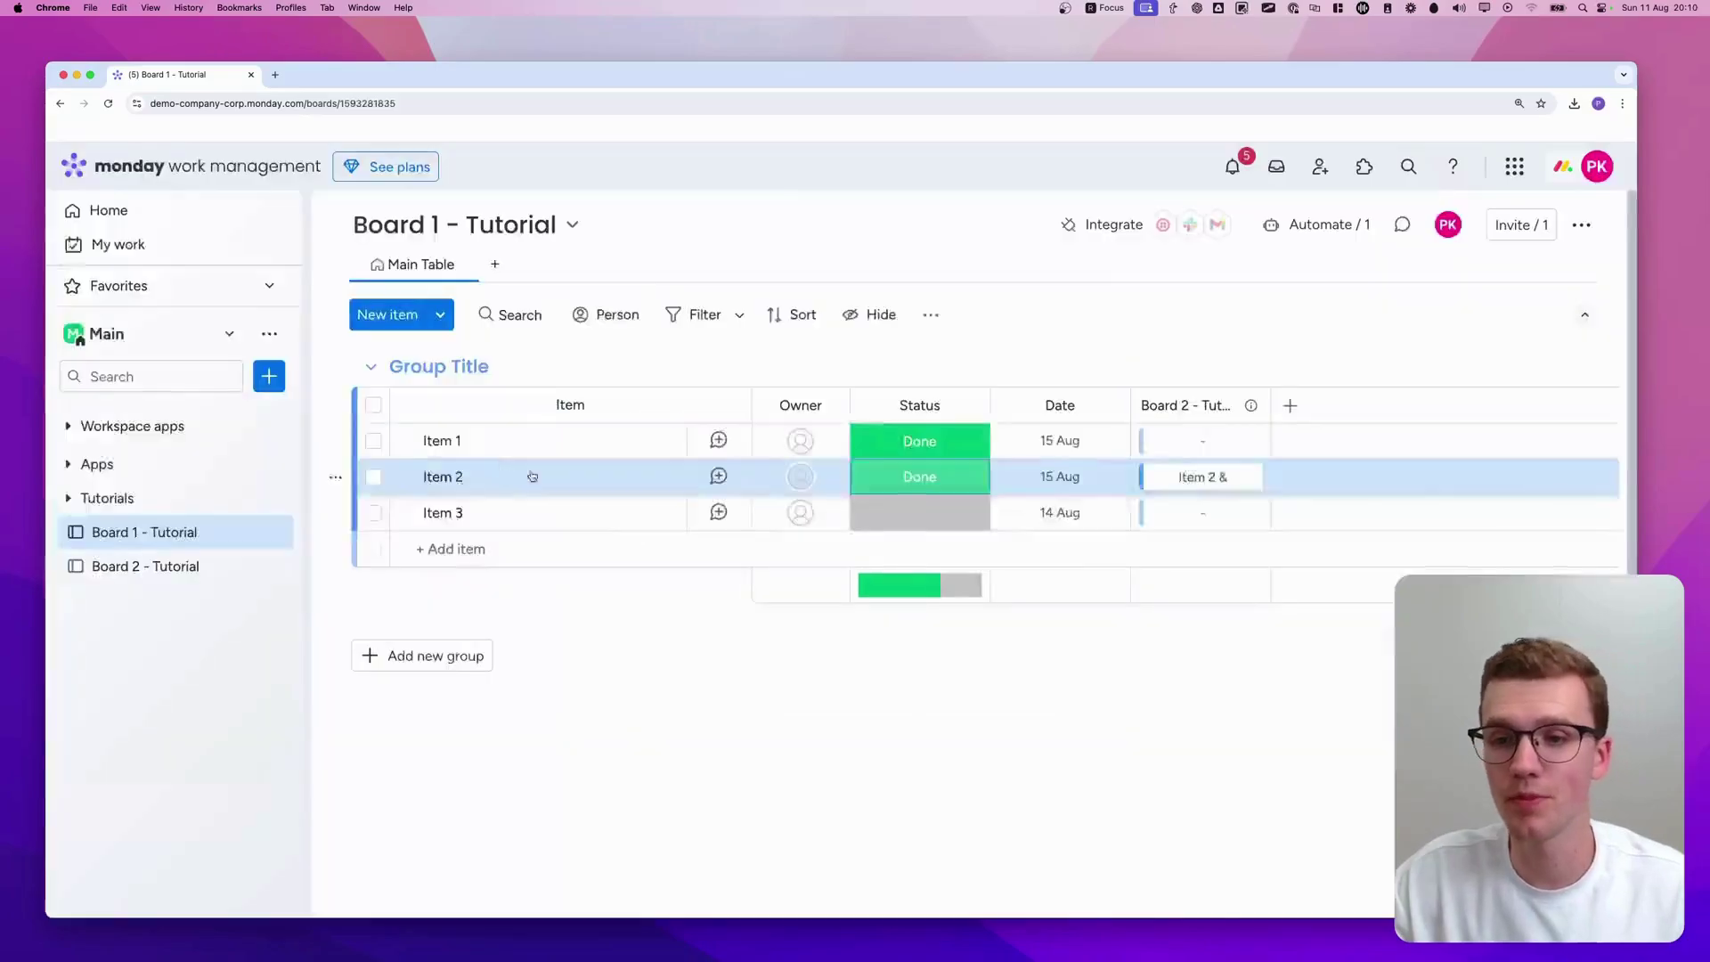
left_click(1194, 477)
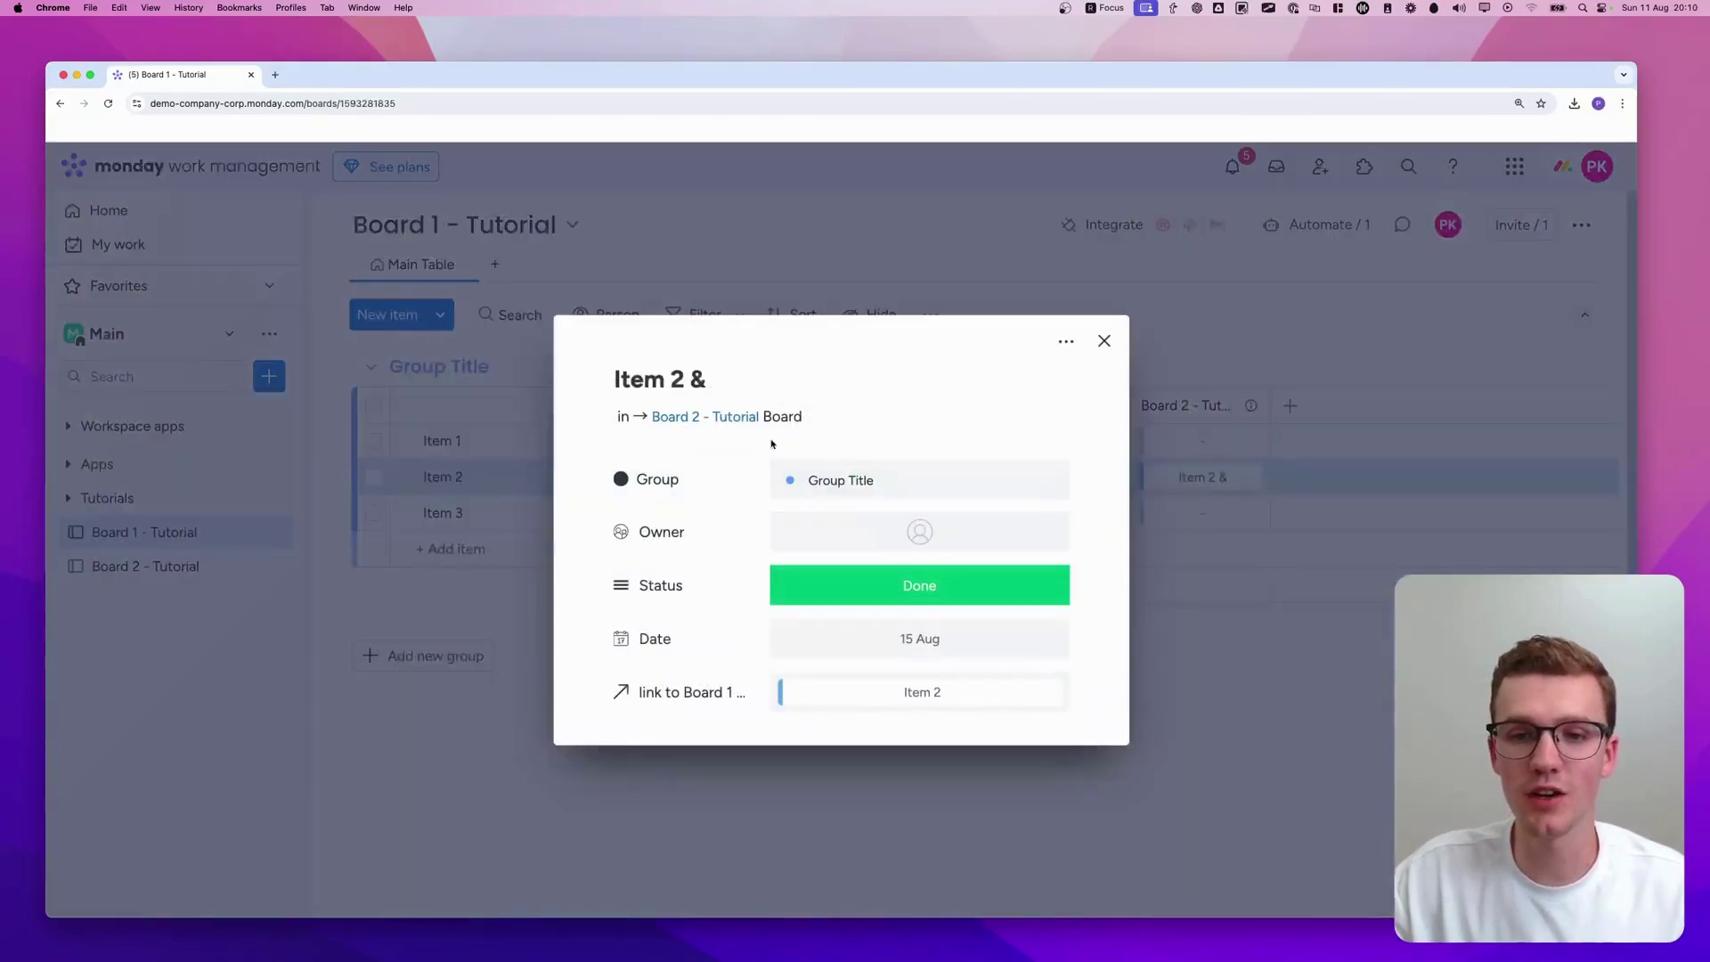
left_click(455, 634)
left_click(138, 567)
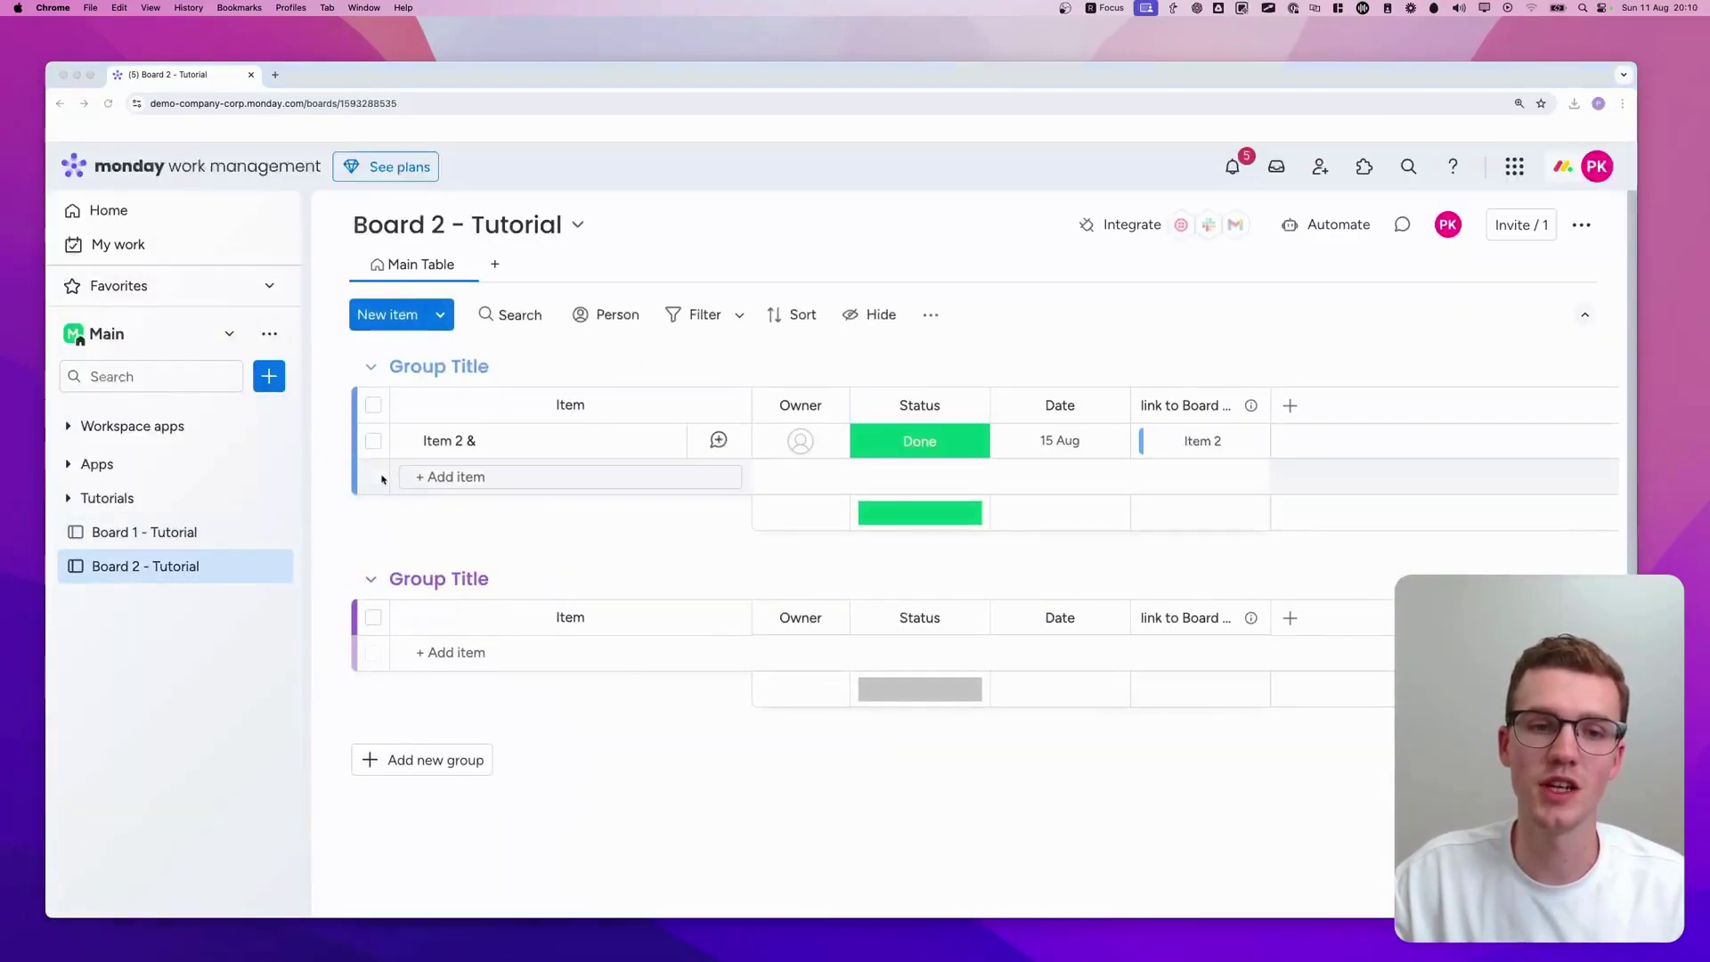
mouse_move(498, 396)
left_mouse_down()
mouse_move(419, 481)
mouse_move(522, 515)
left_mouse_up()
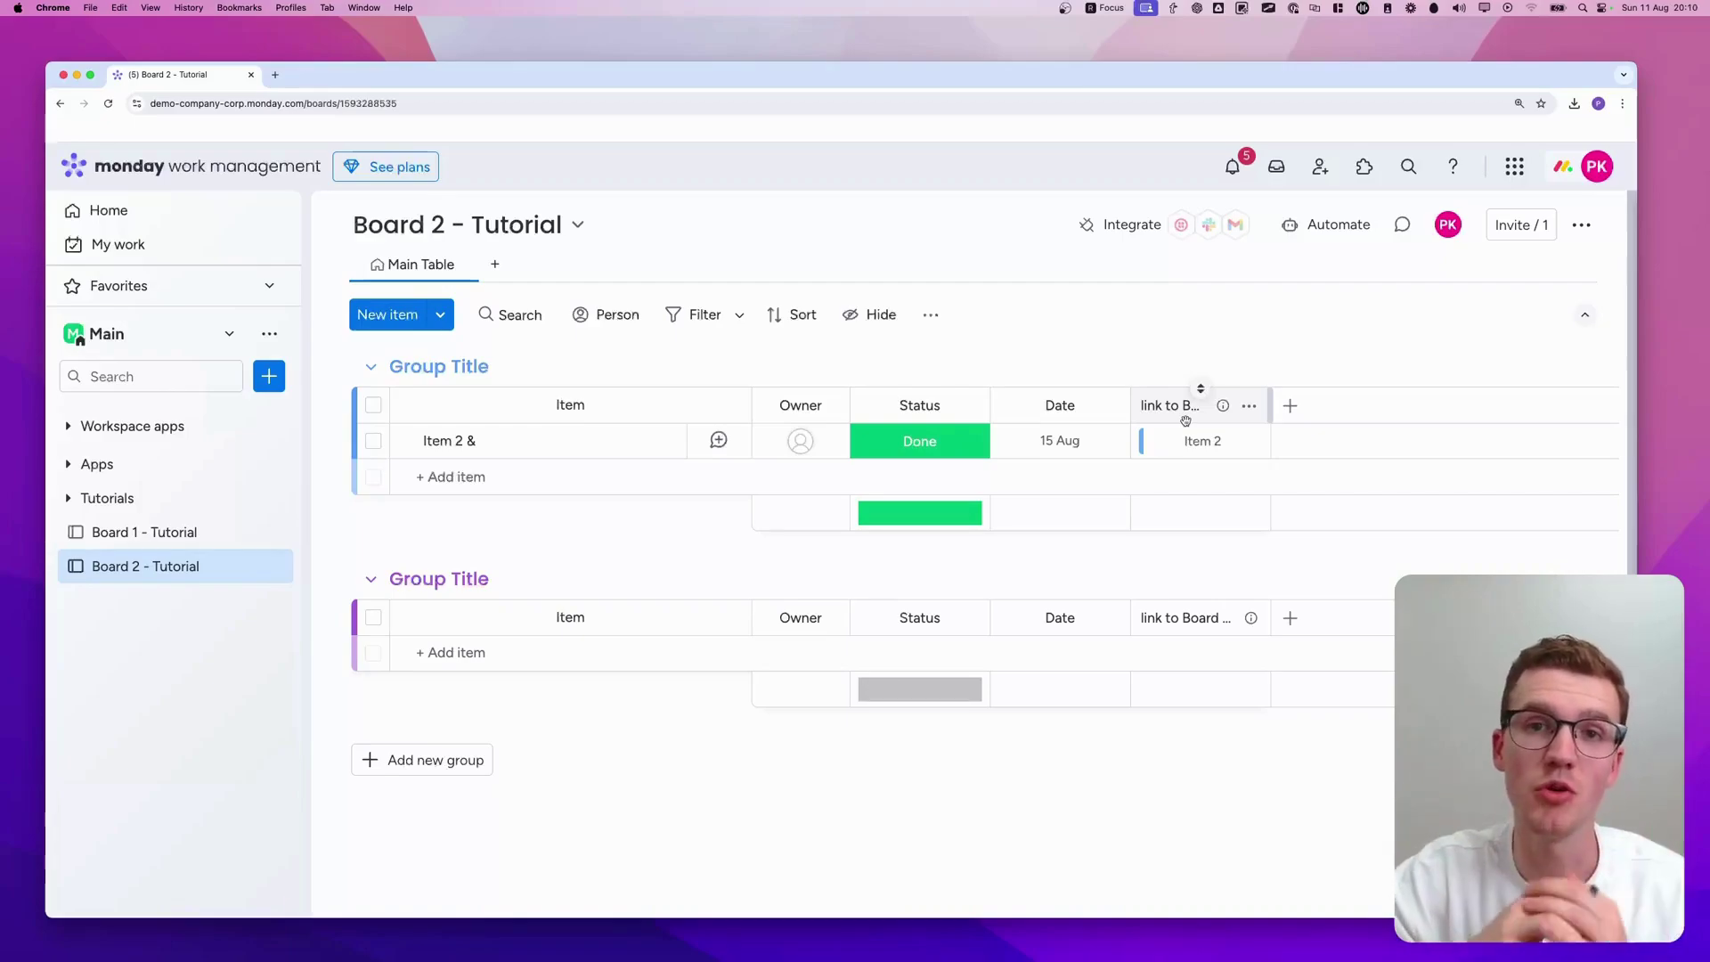
Step: Add a Mirror column to Board 2 - Tutorial via the 'mirror' column search
left_click(1292, 410)
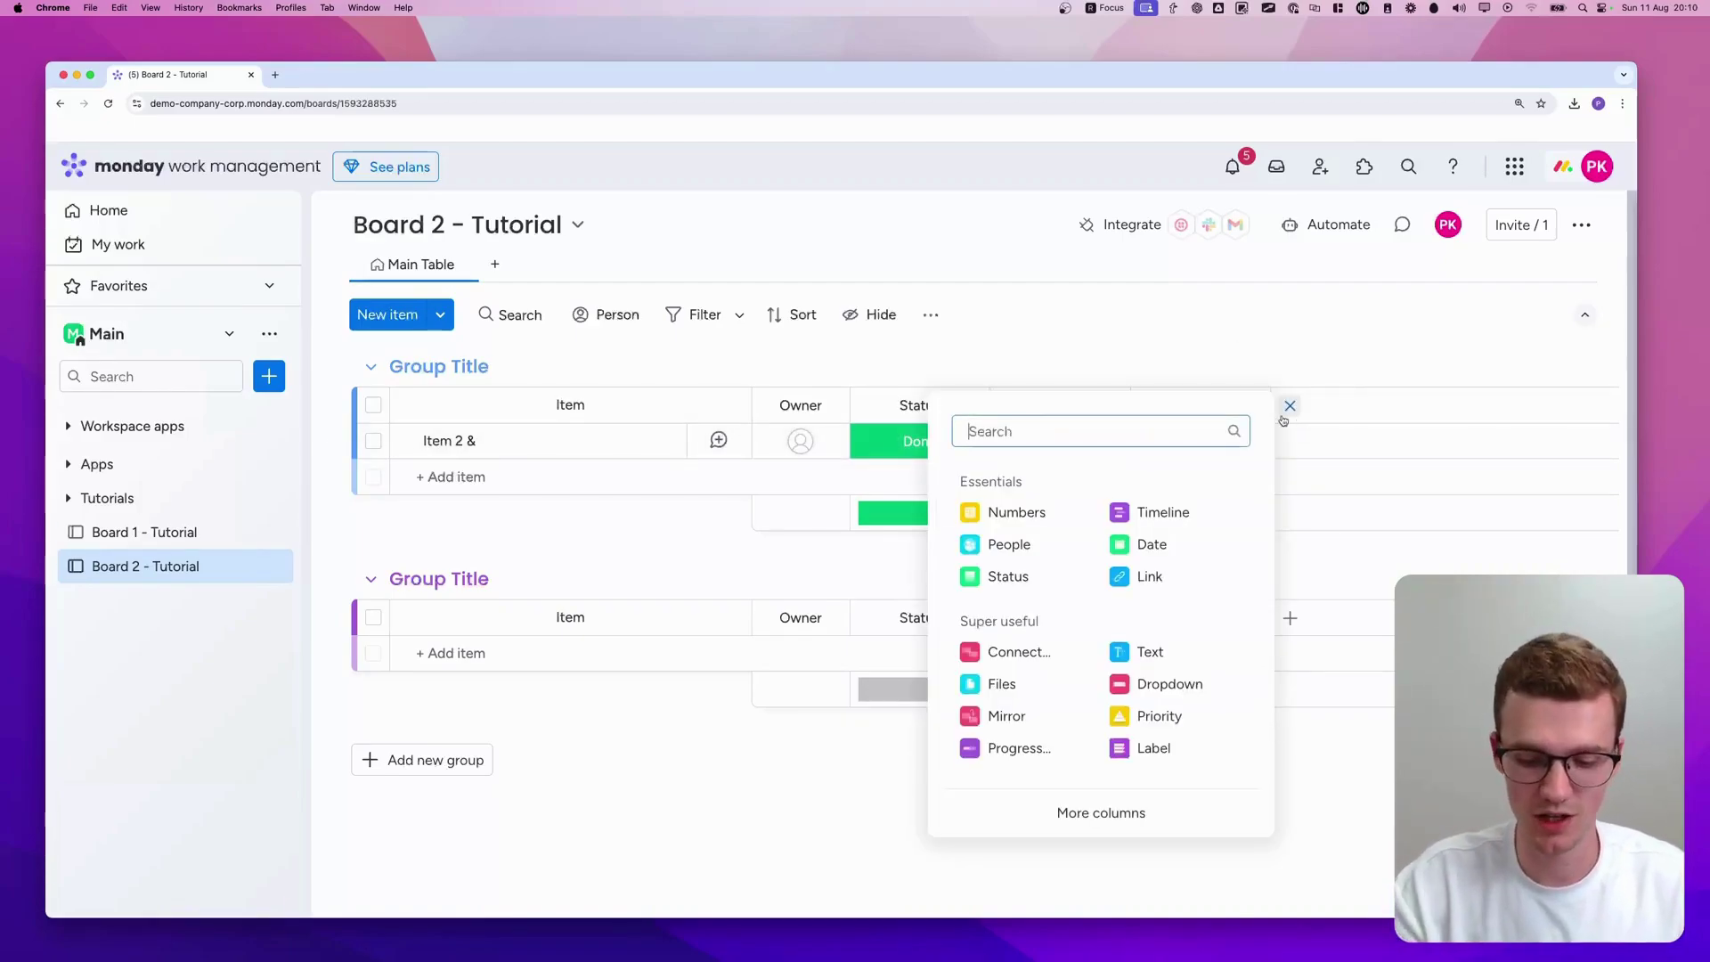
type("mirror")
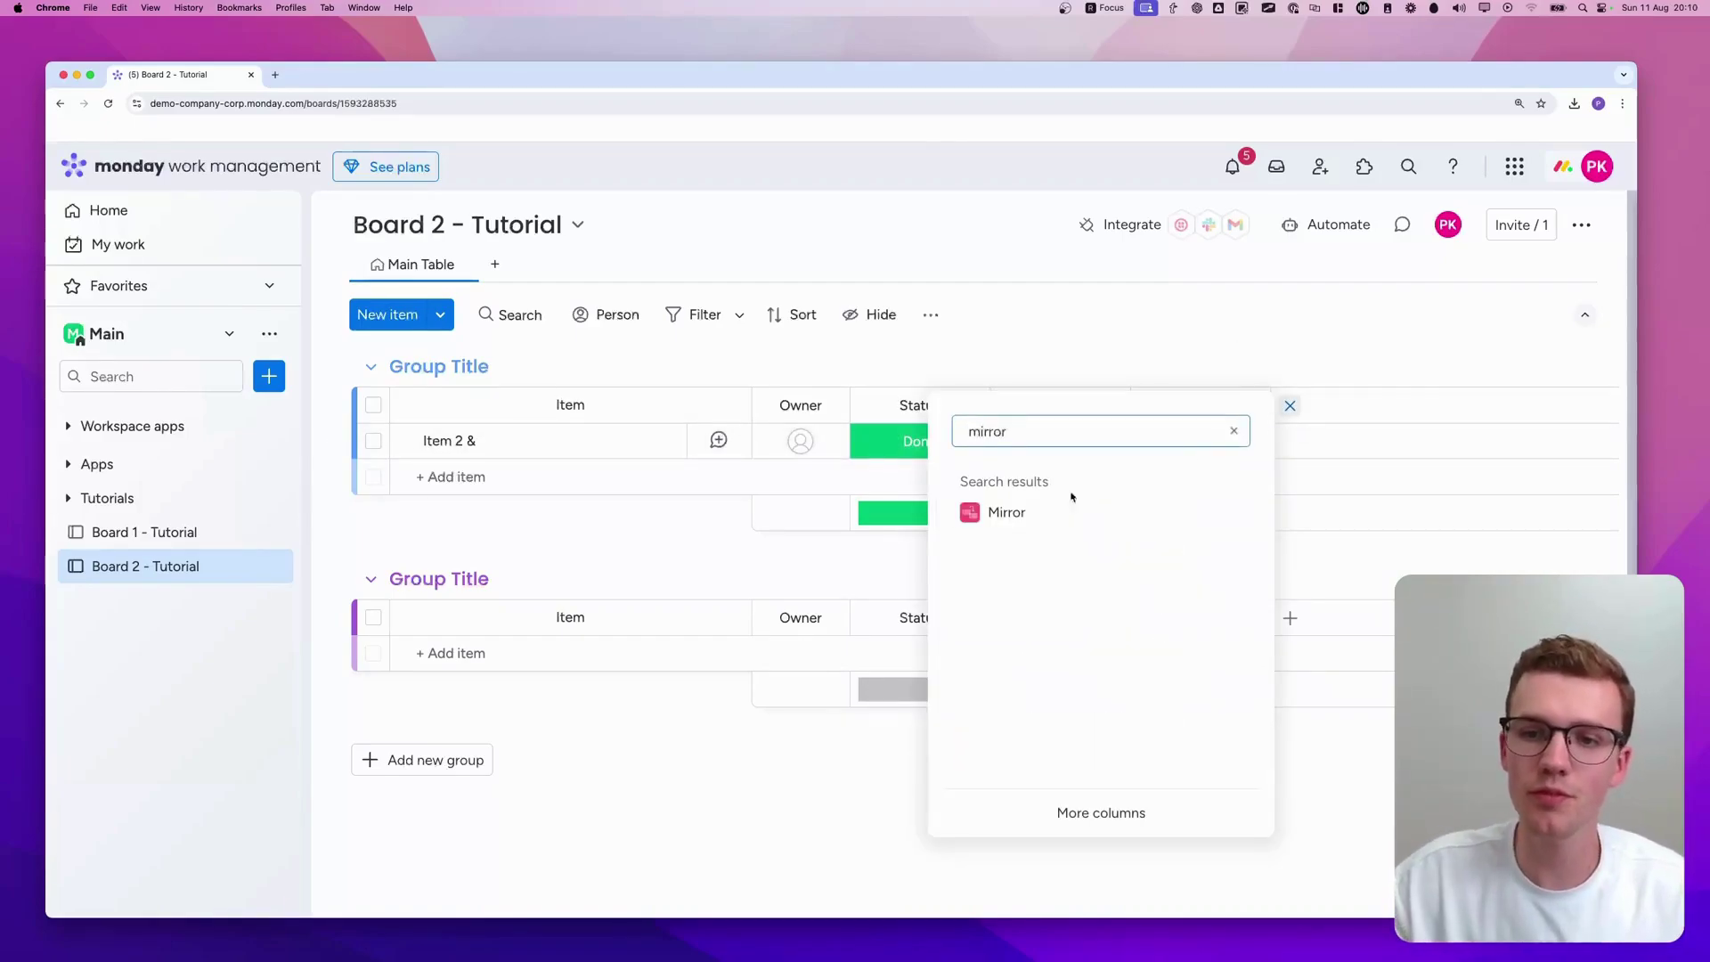
left_click(1039, 512)
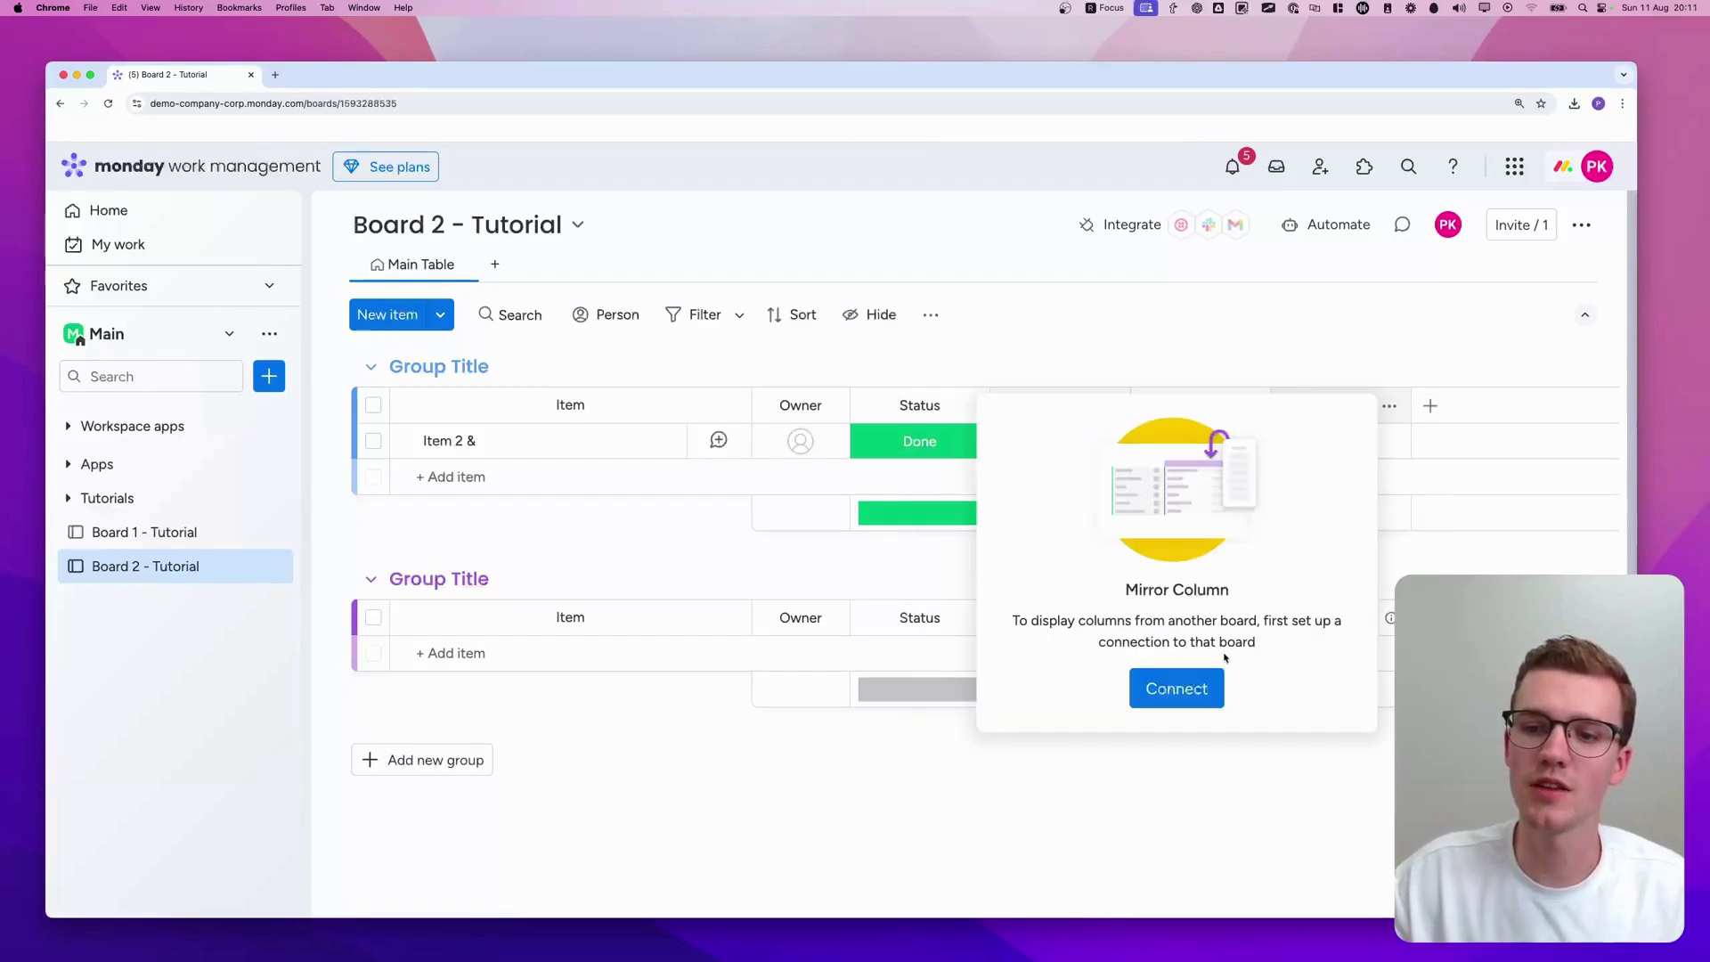
Step: Link the Mirror column through Board 1 - Tutorial to display its Owner column
left_click(1176, 688)
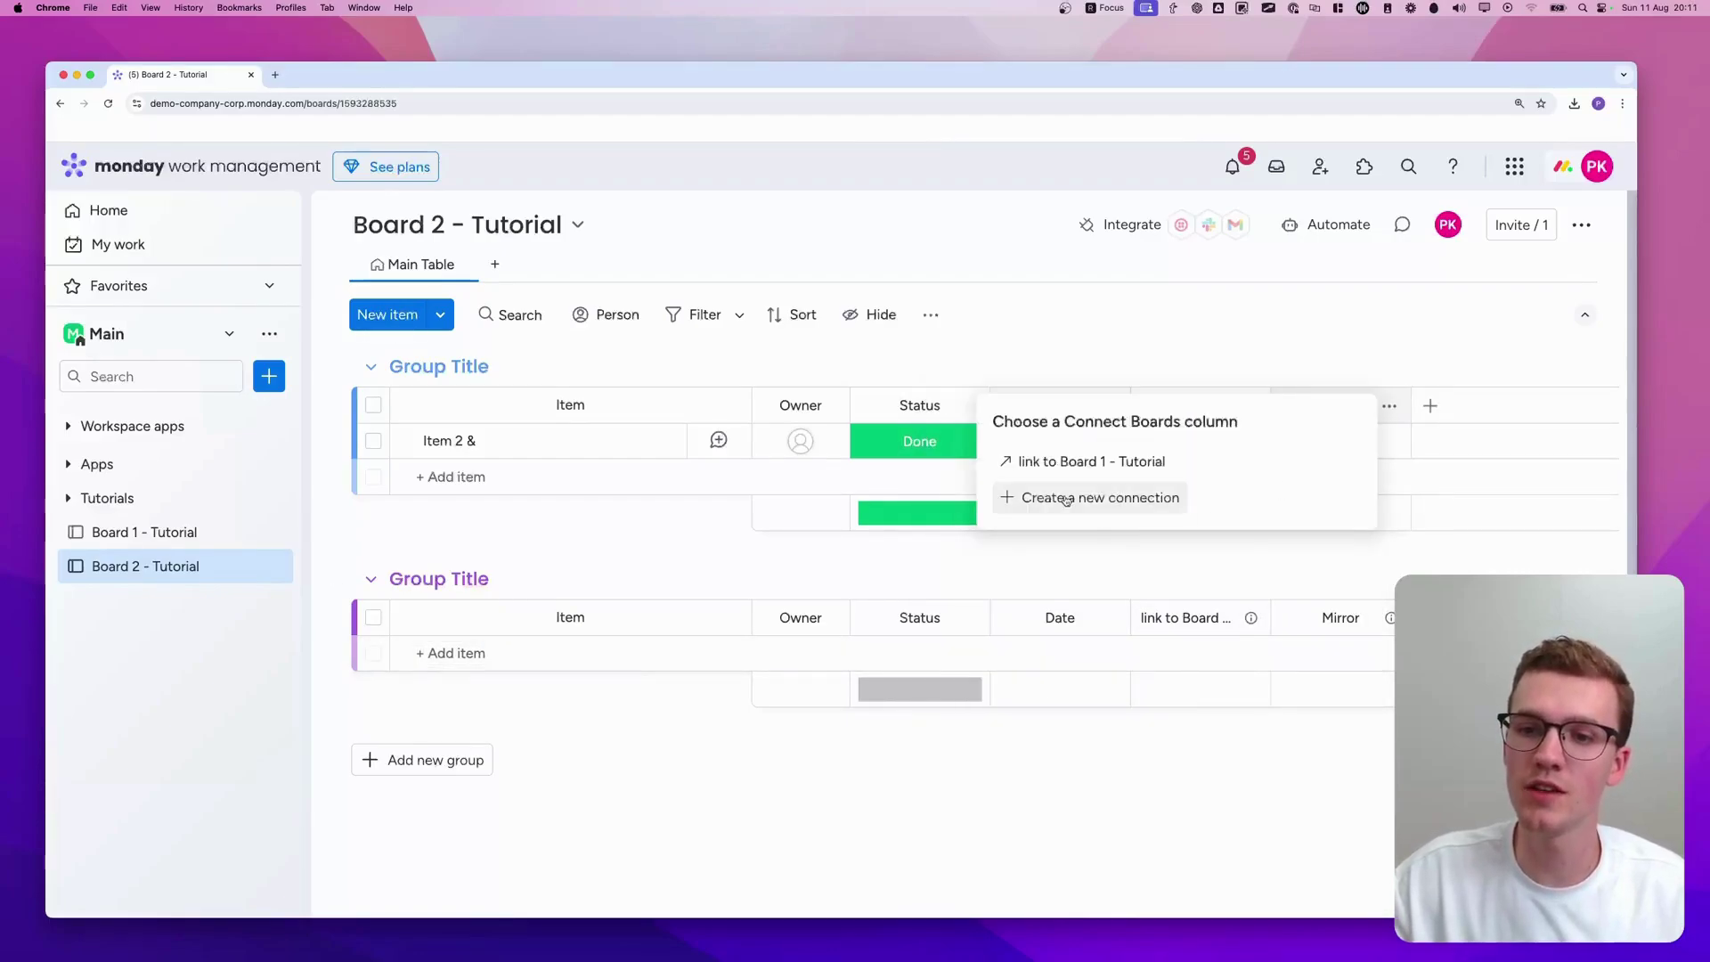
mouse_move(1003, 479)
left_mouse_down()
mouse_move(1055, 479)
mouse_move(971, 470)
mouse_move(1114, 492)
left_mouse_up()
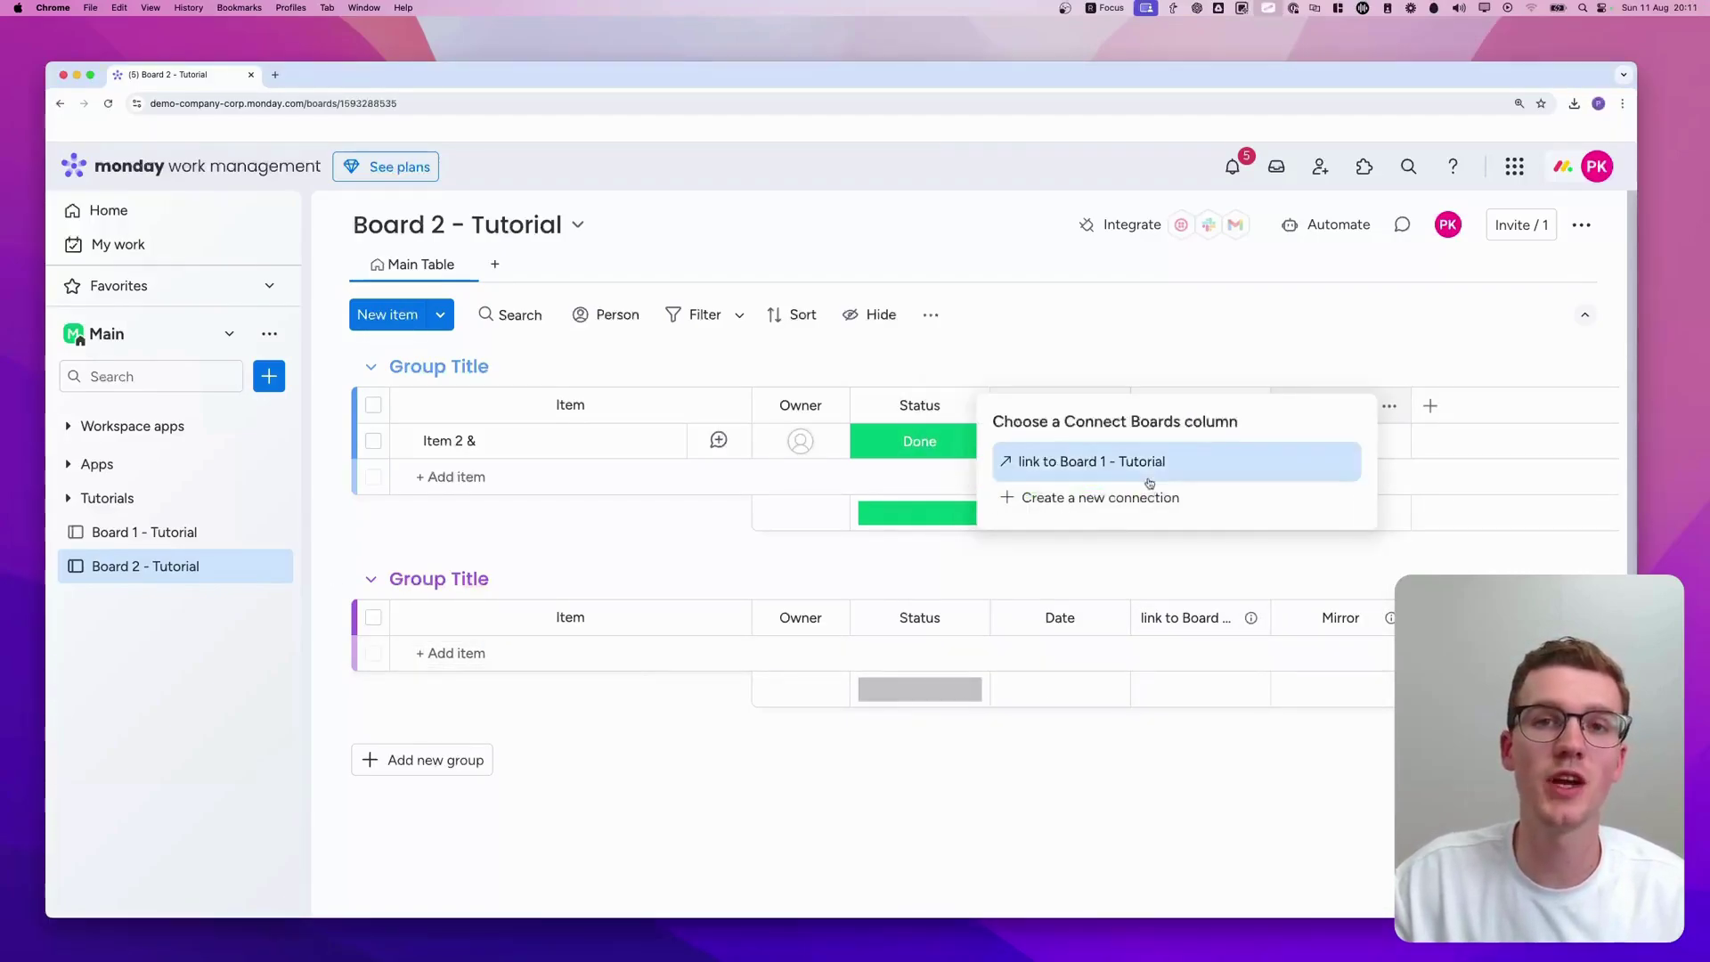
left_click(1130, 471)
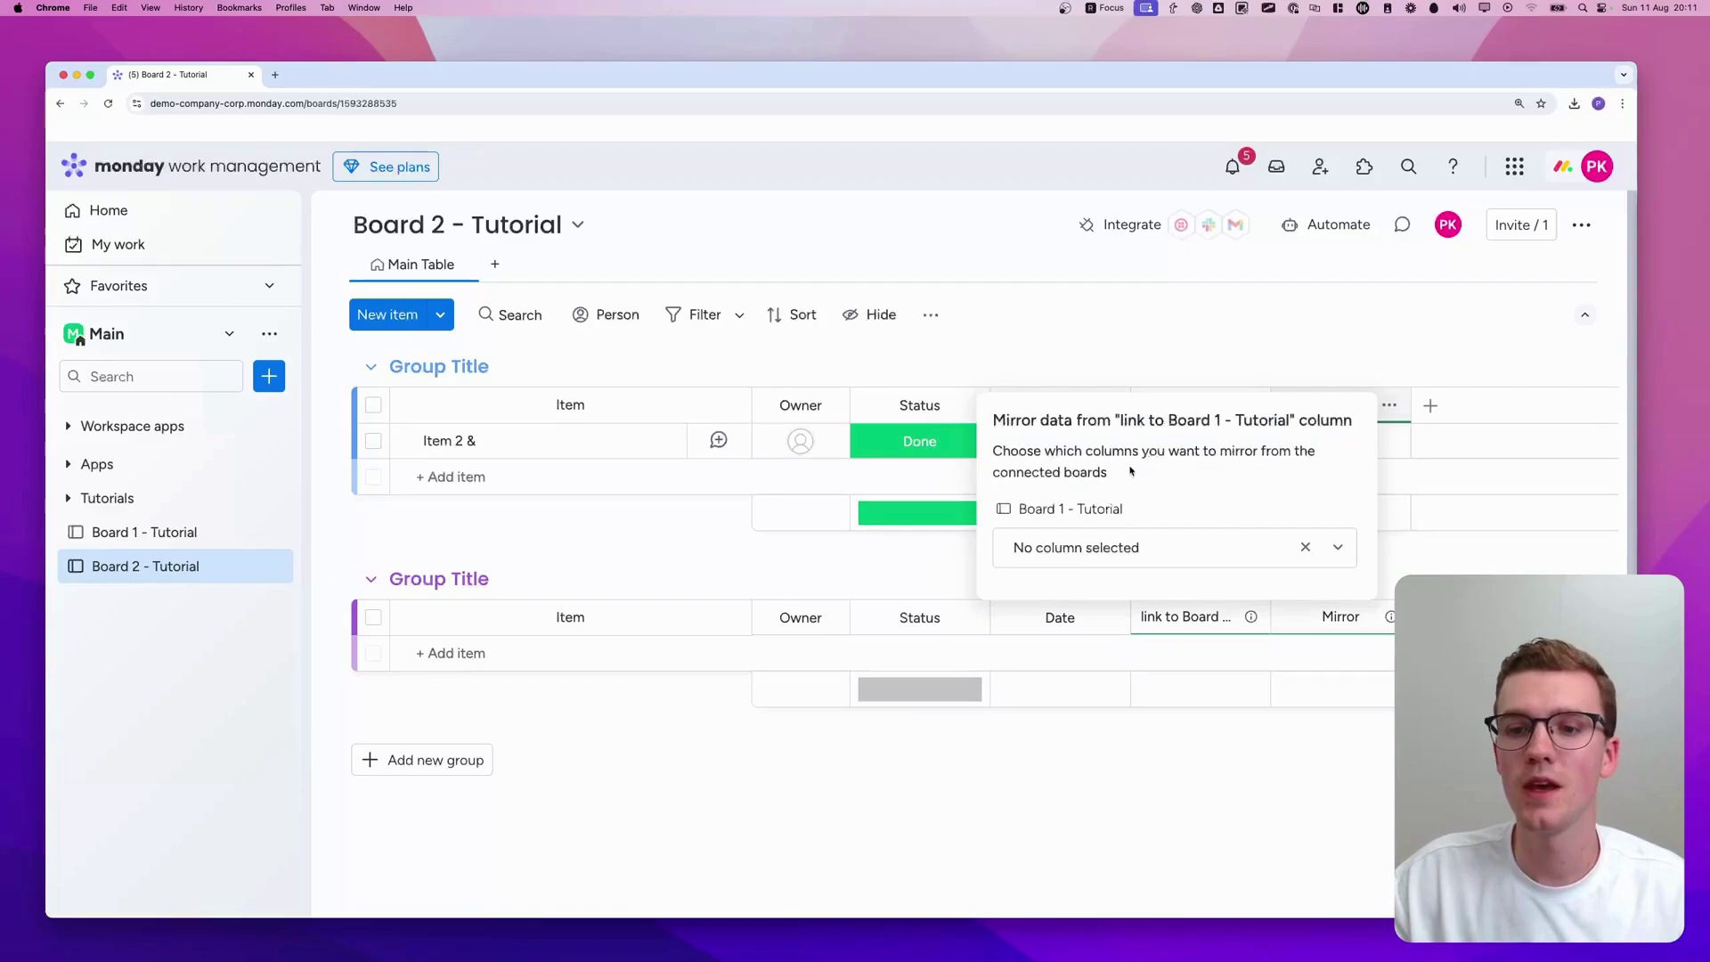
left_click(1120, 549)
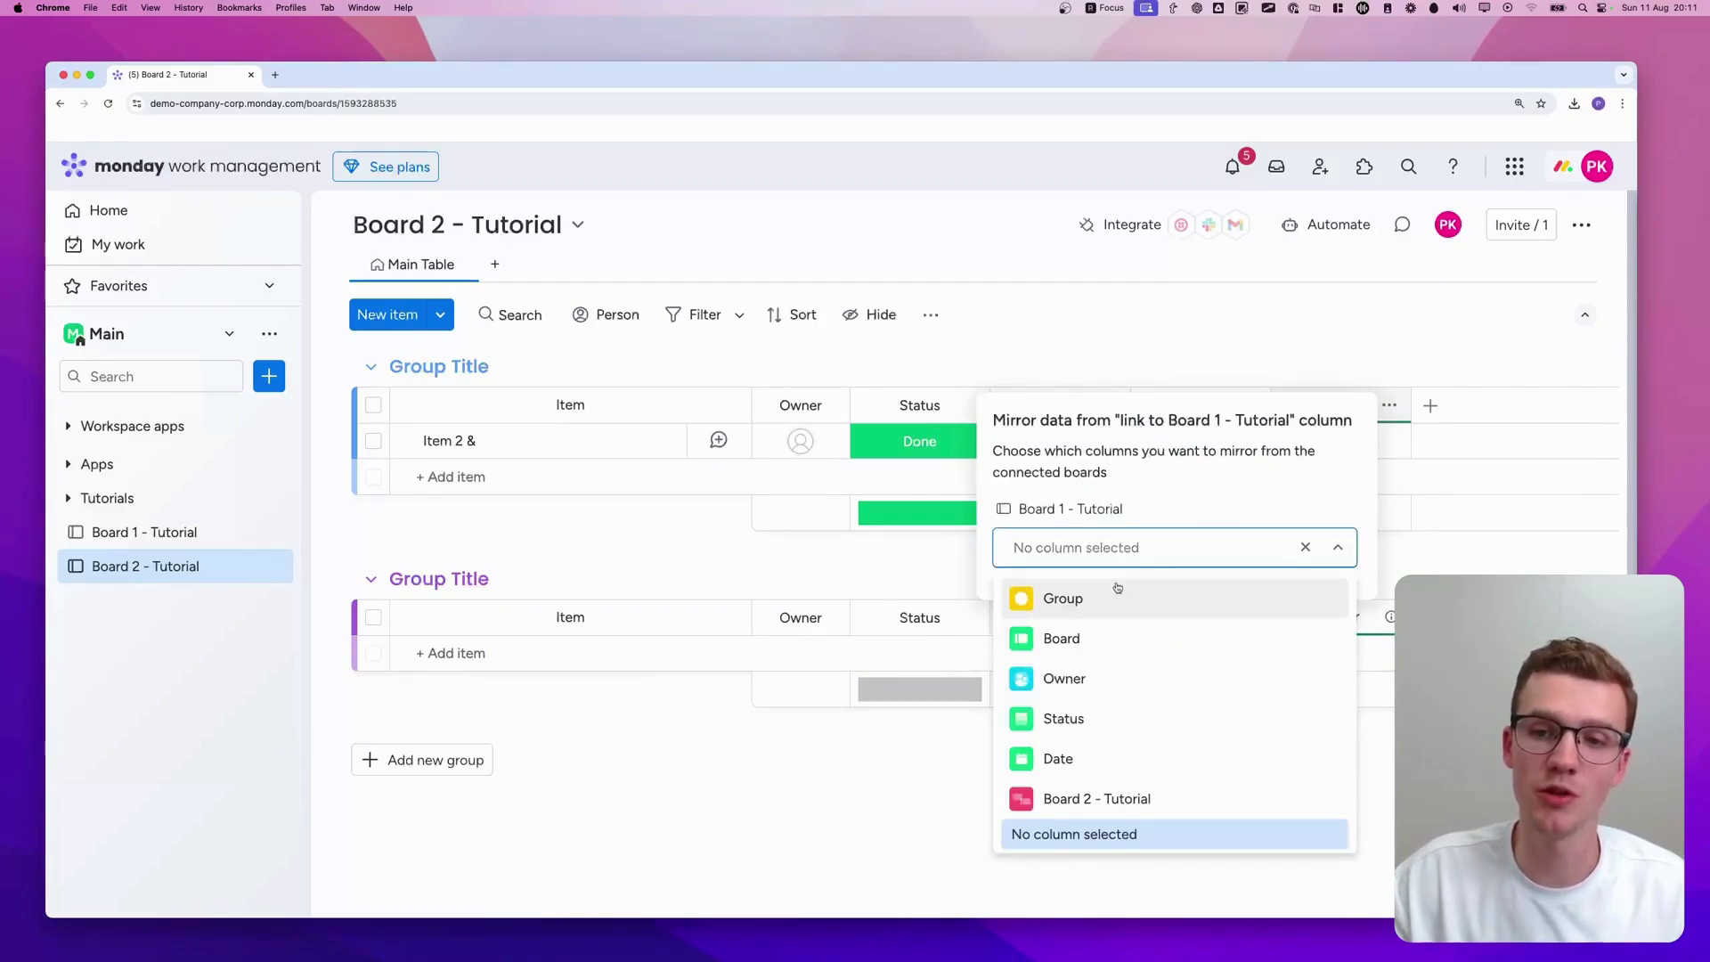
left_click(1095, 686)
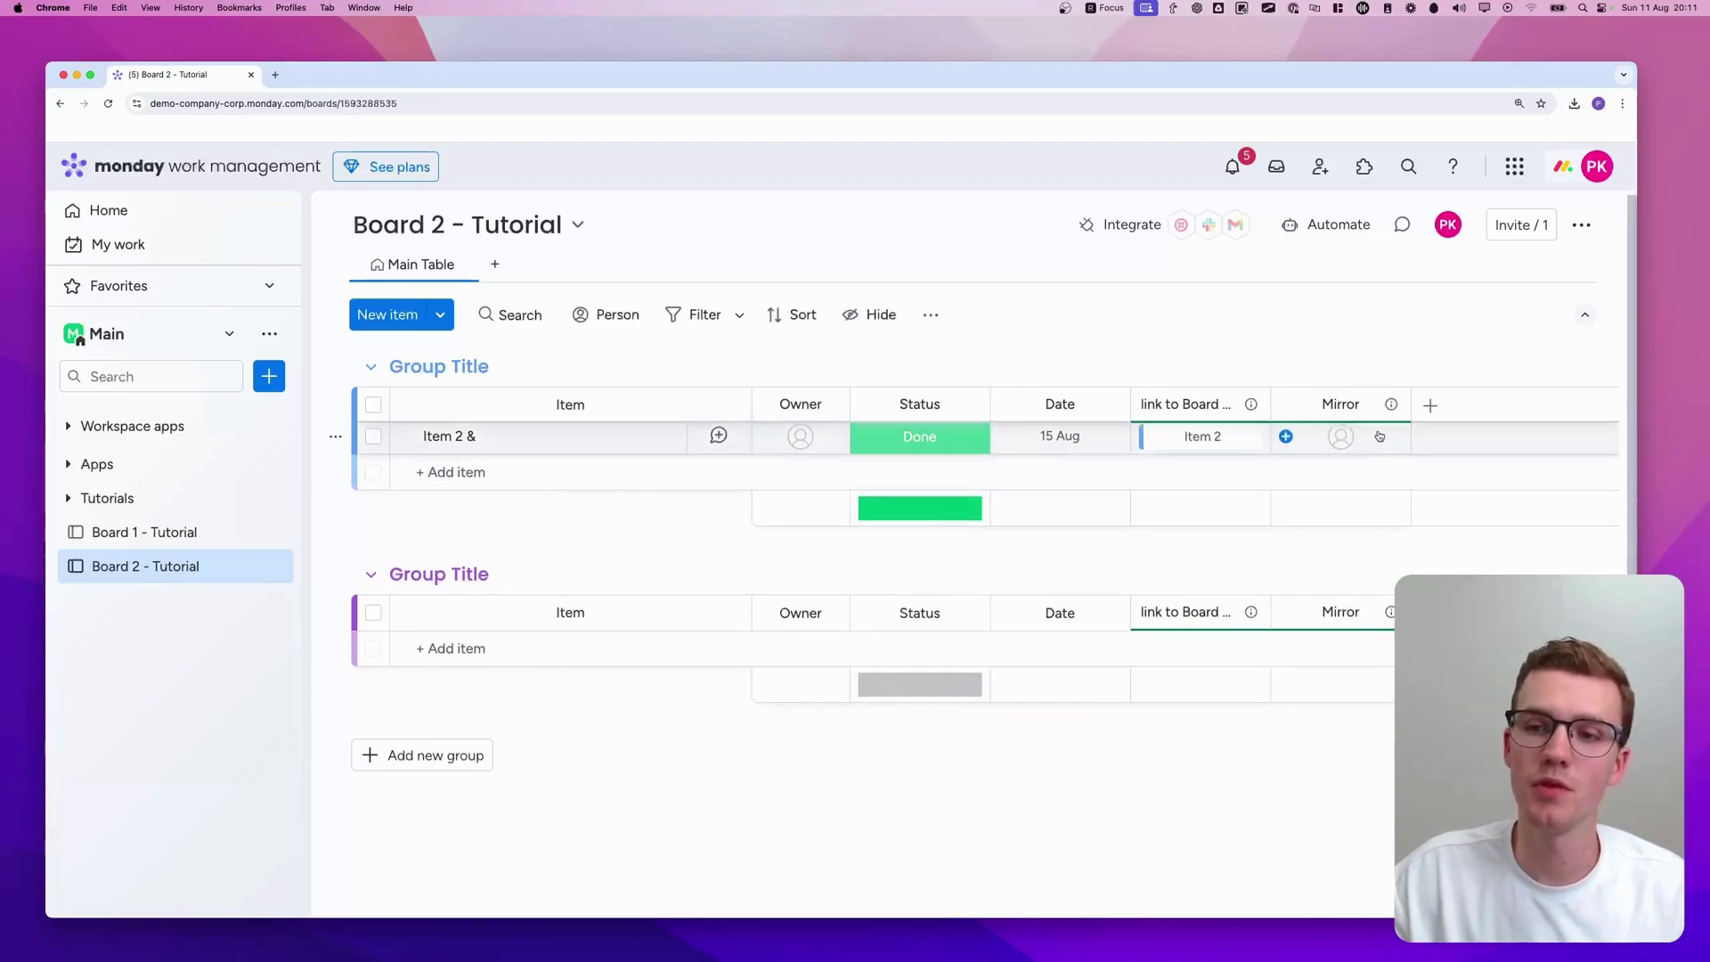
Step: Assign two owners to Item 2, one via the mirrored cell and one on Board 1's Owner column
left_click(1340, 443)
left_click(1259, 570)
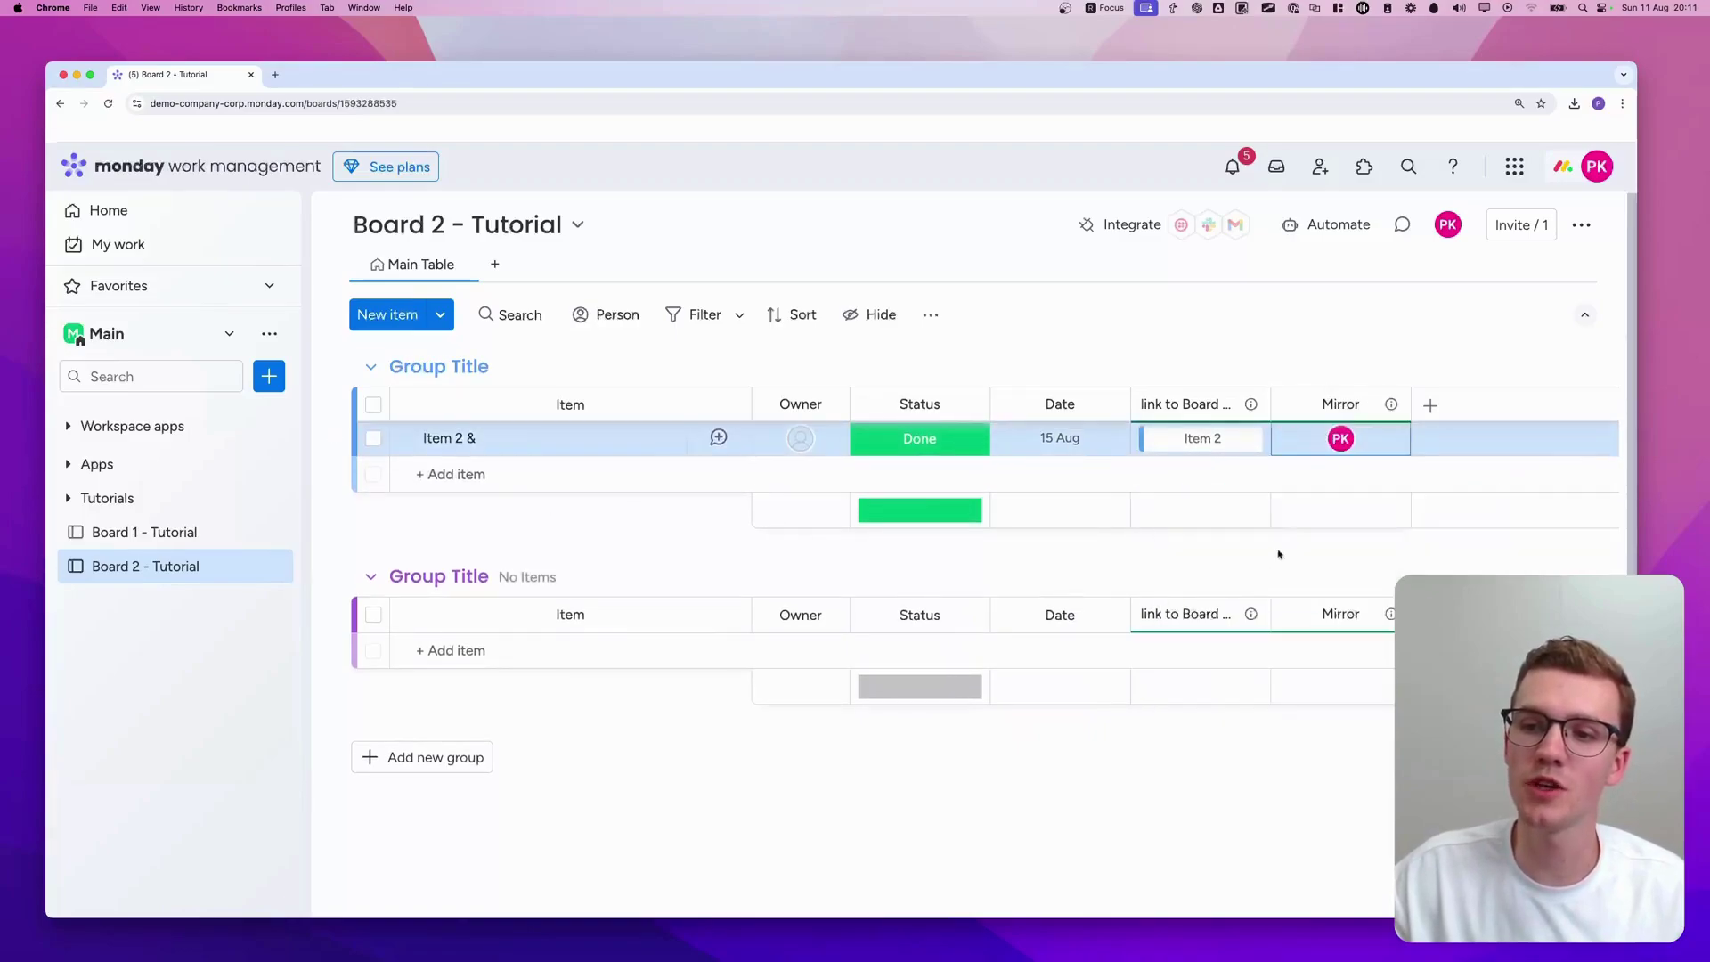
left_click(243, 535)
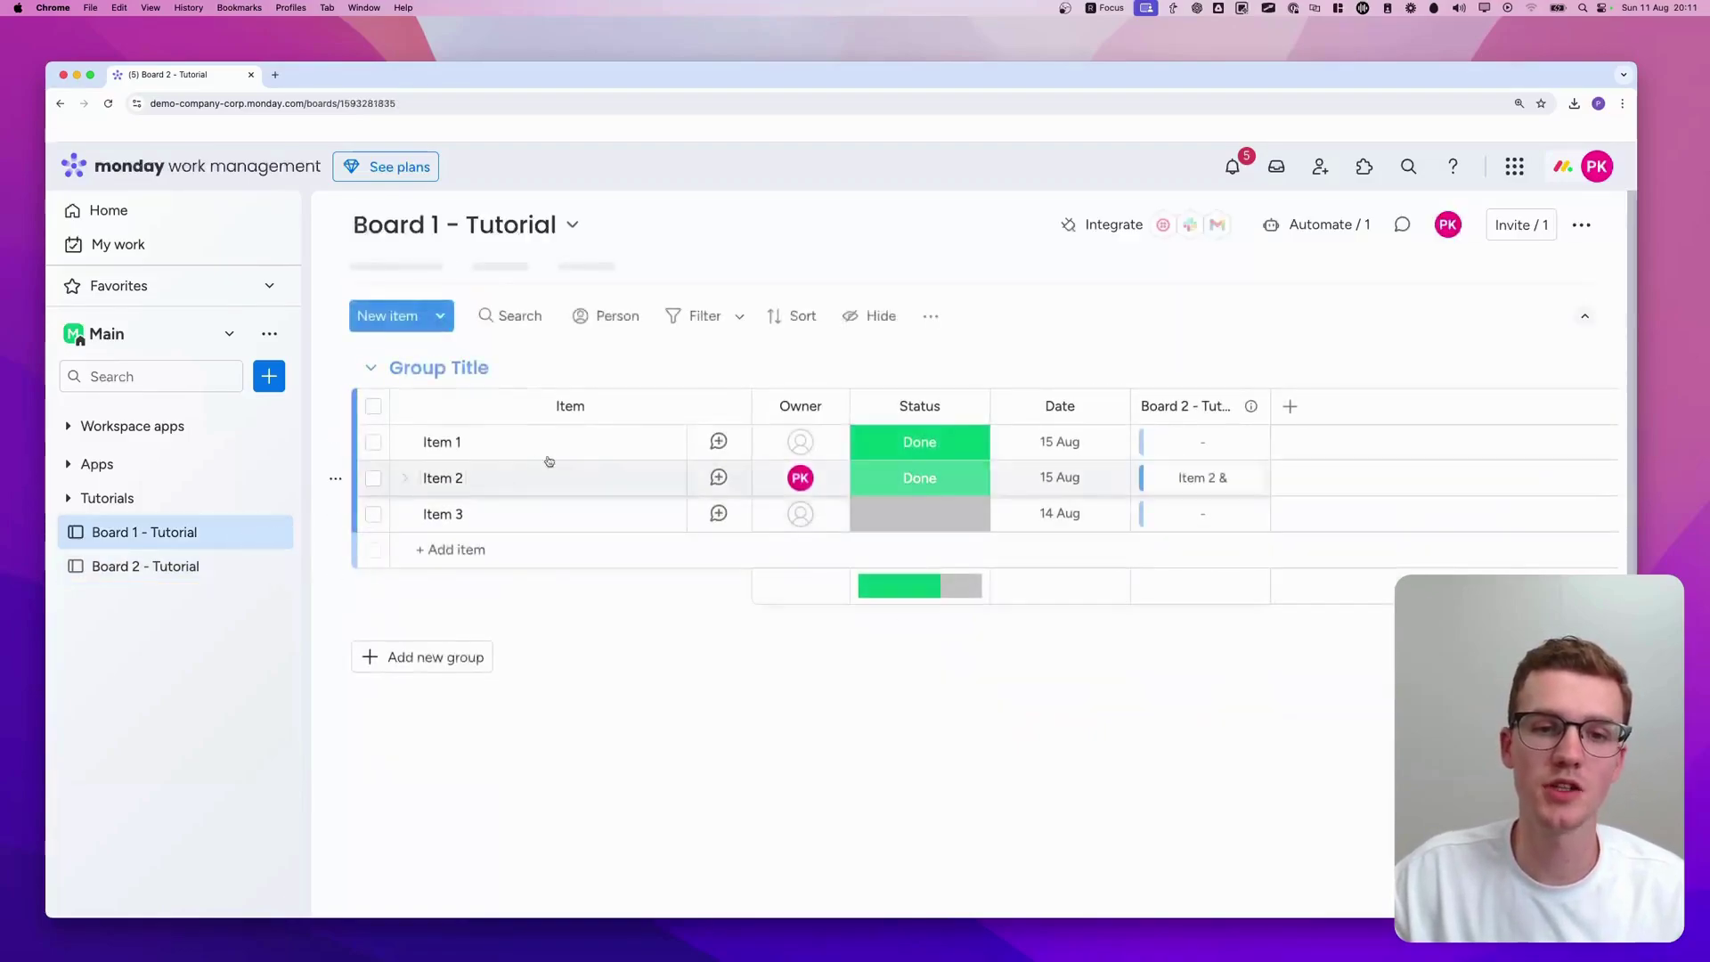
left_click(827, 483)
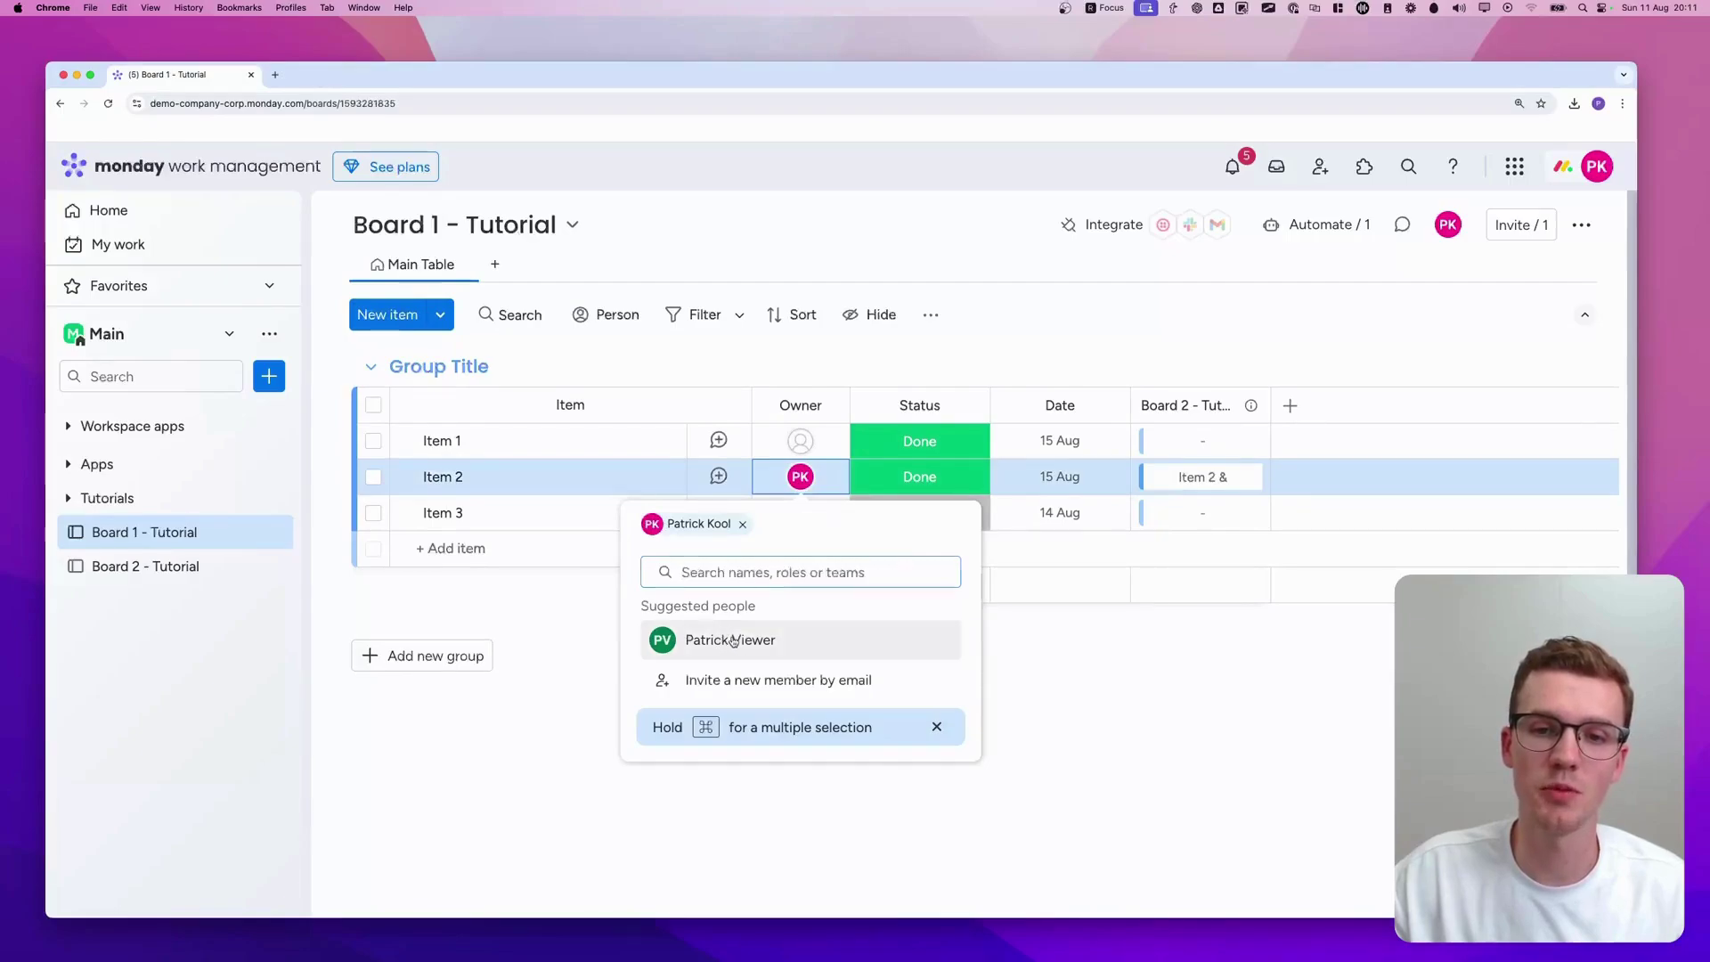
left_click(732, 640)
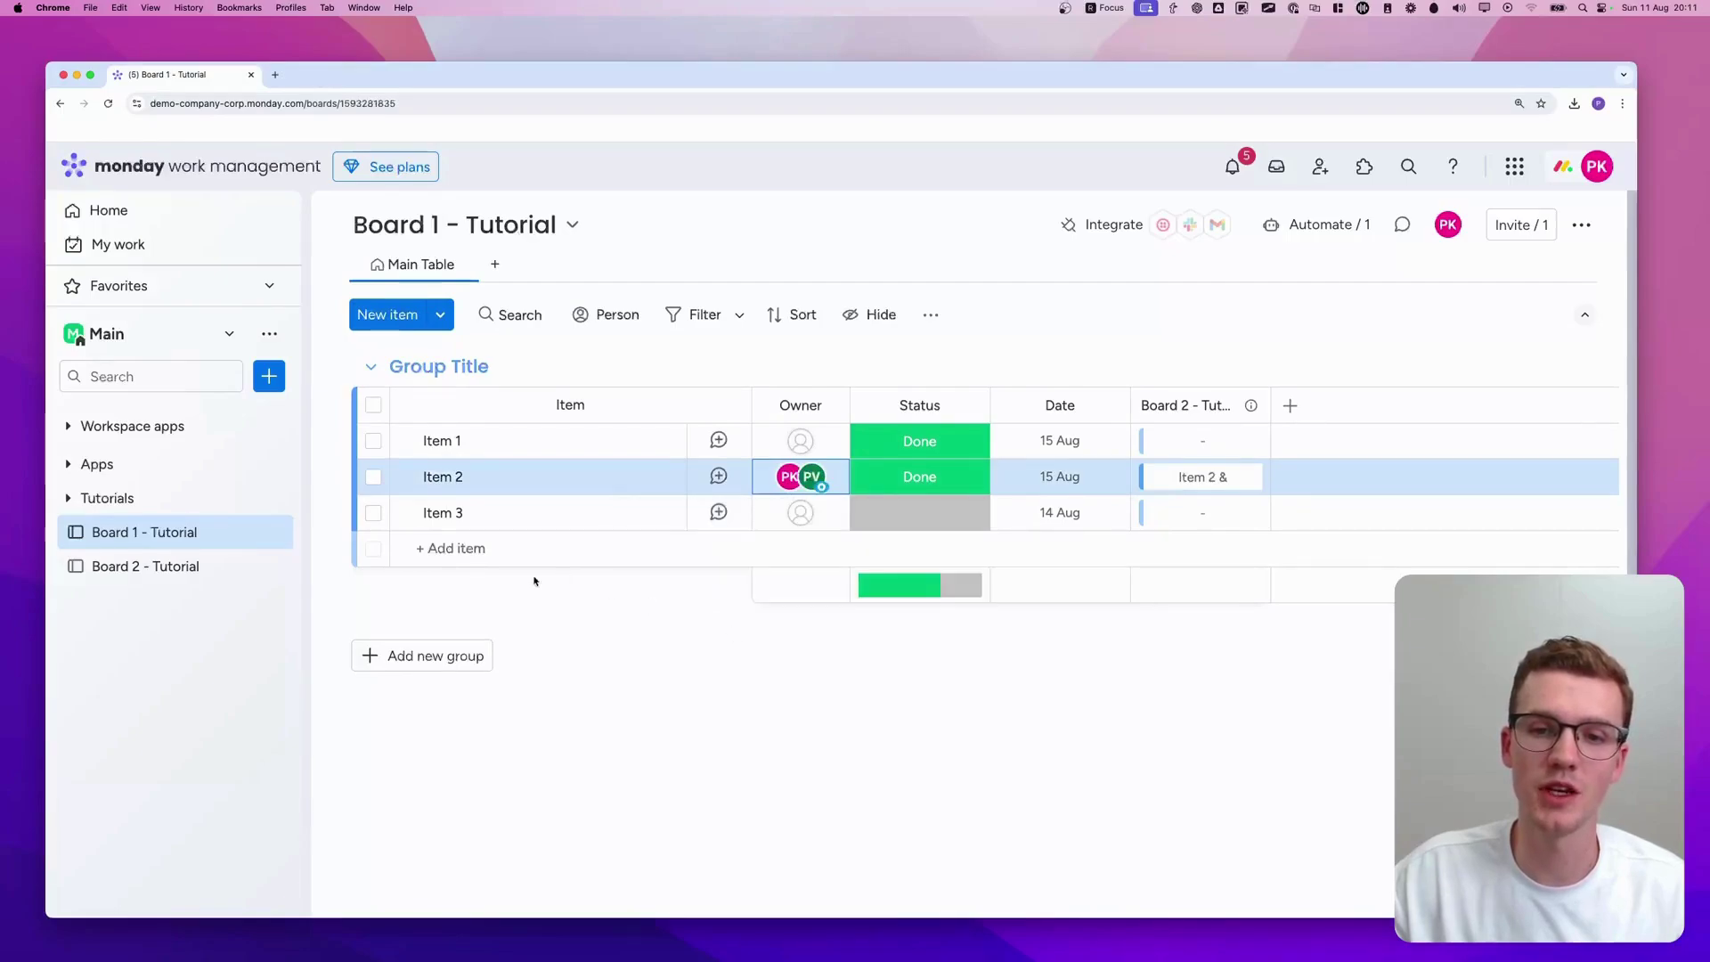
Step: Back on Board 2 - Tutorial, rename the Mirror column to People
left_click(173, 569)
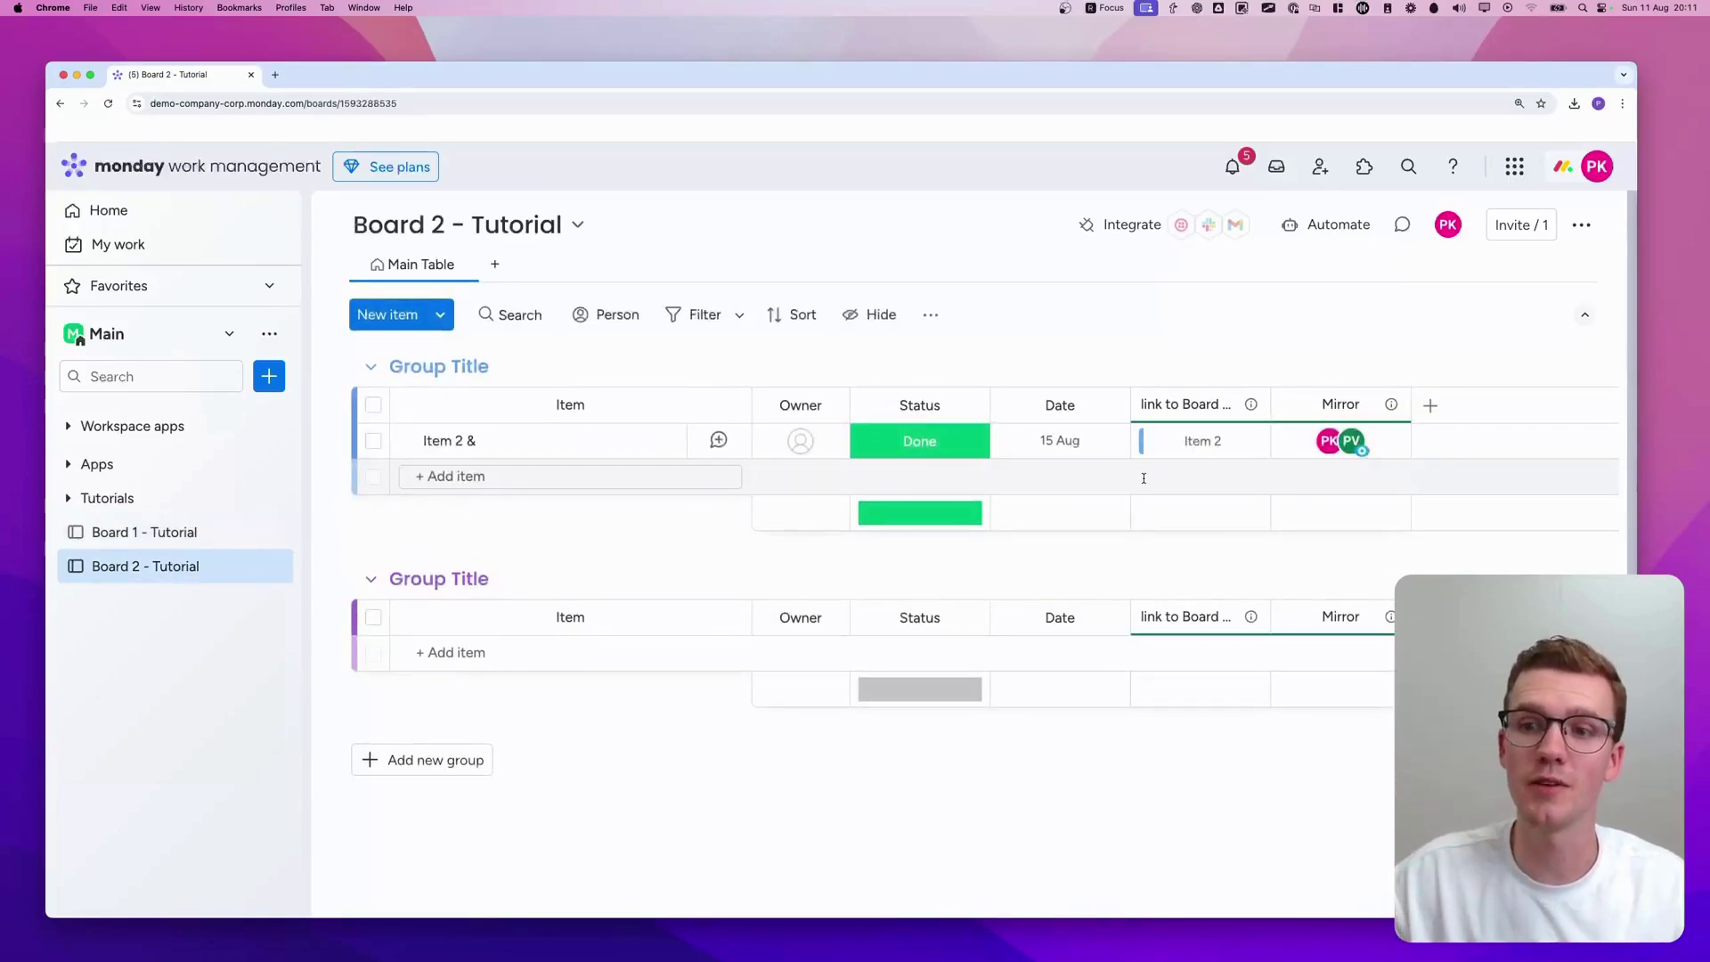
left_click(1332, 405)
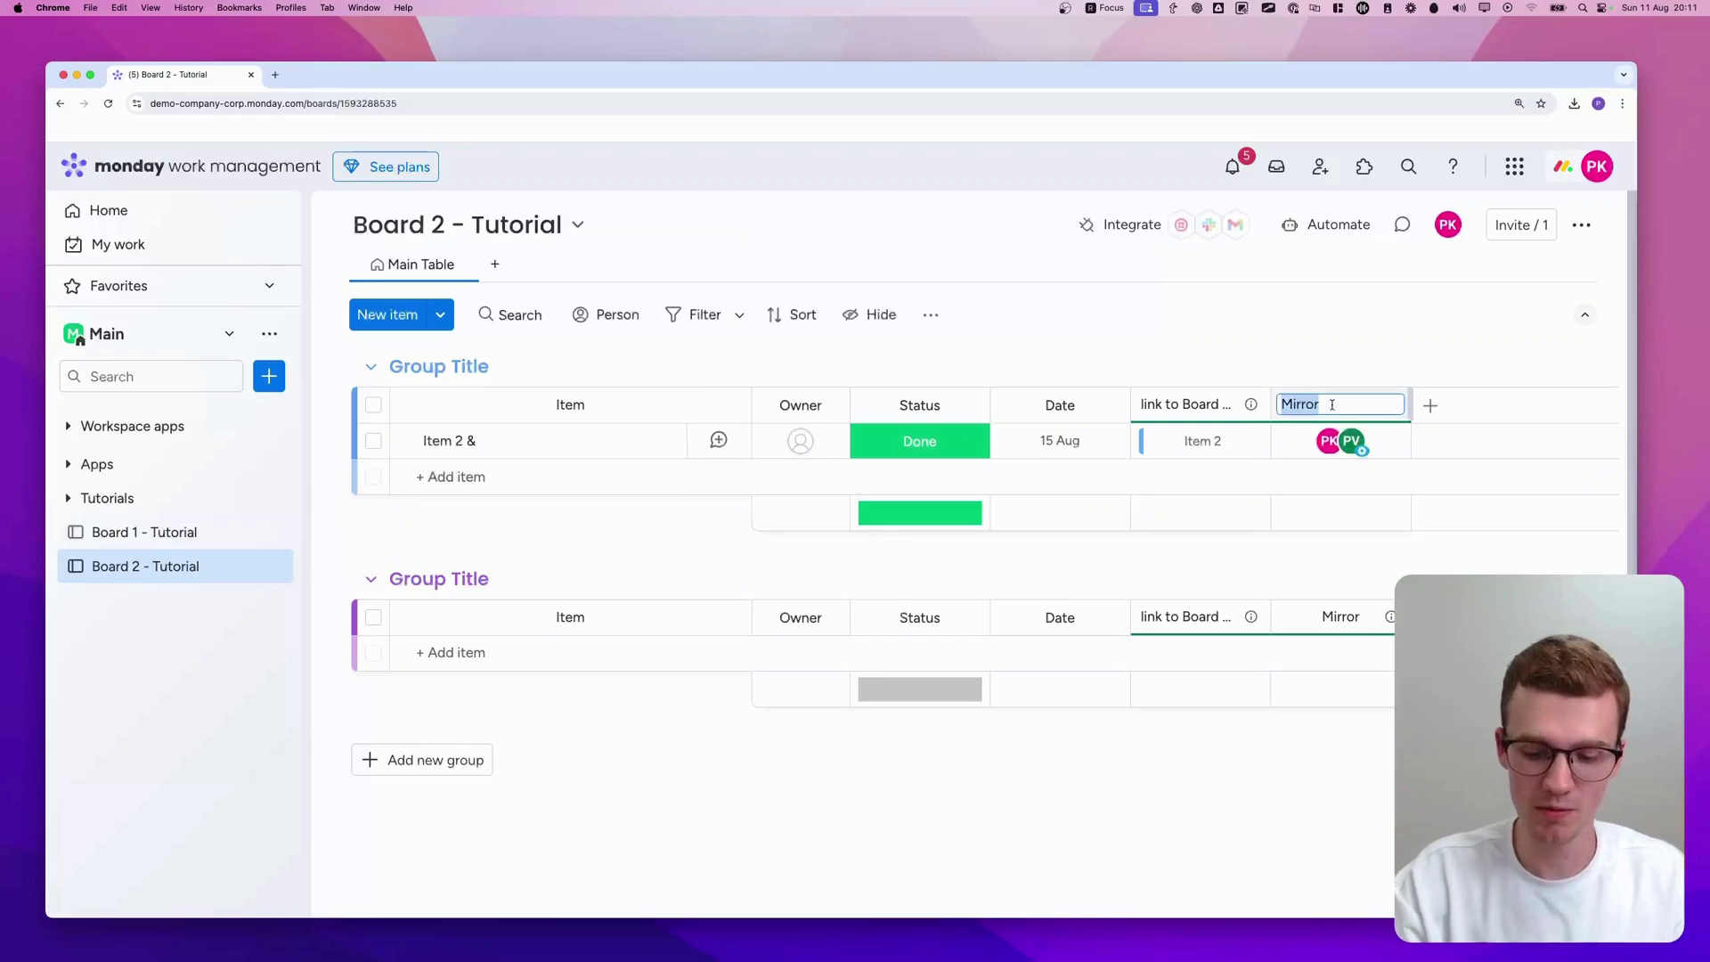
type("People")
key("Return")
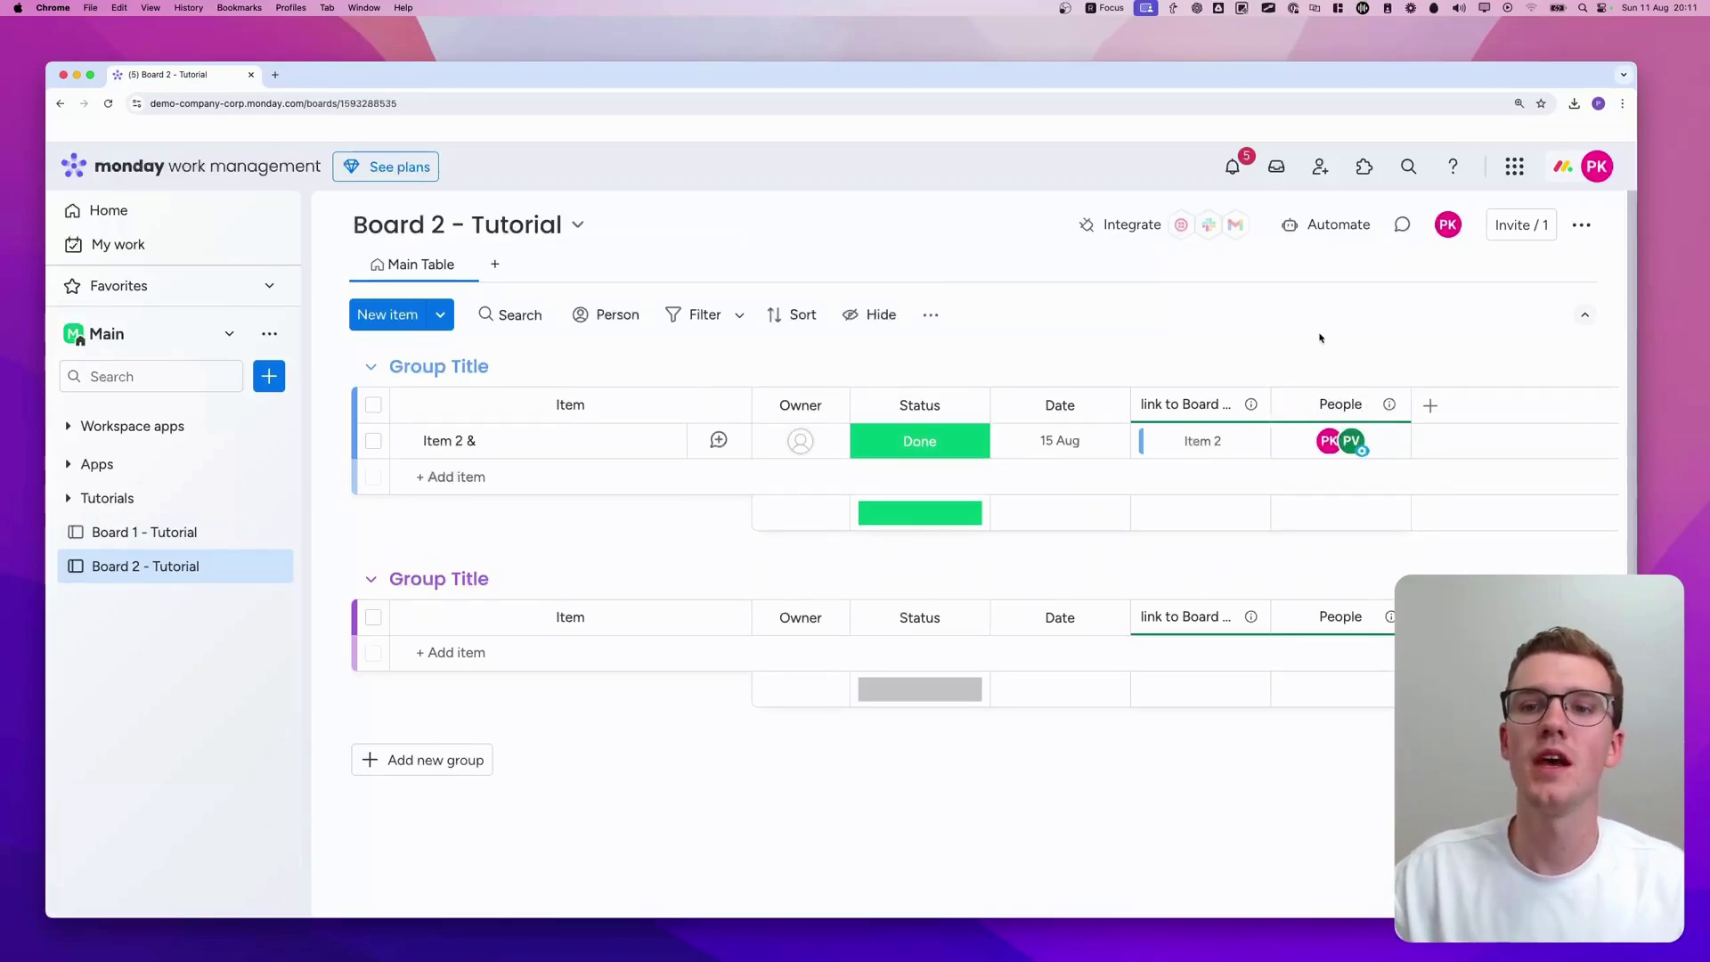